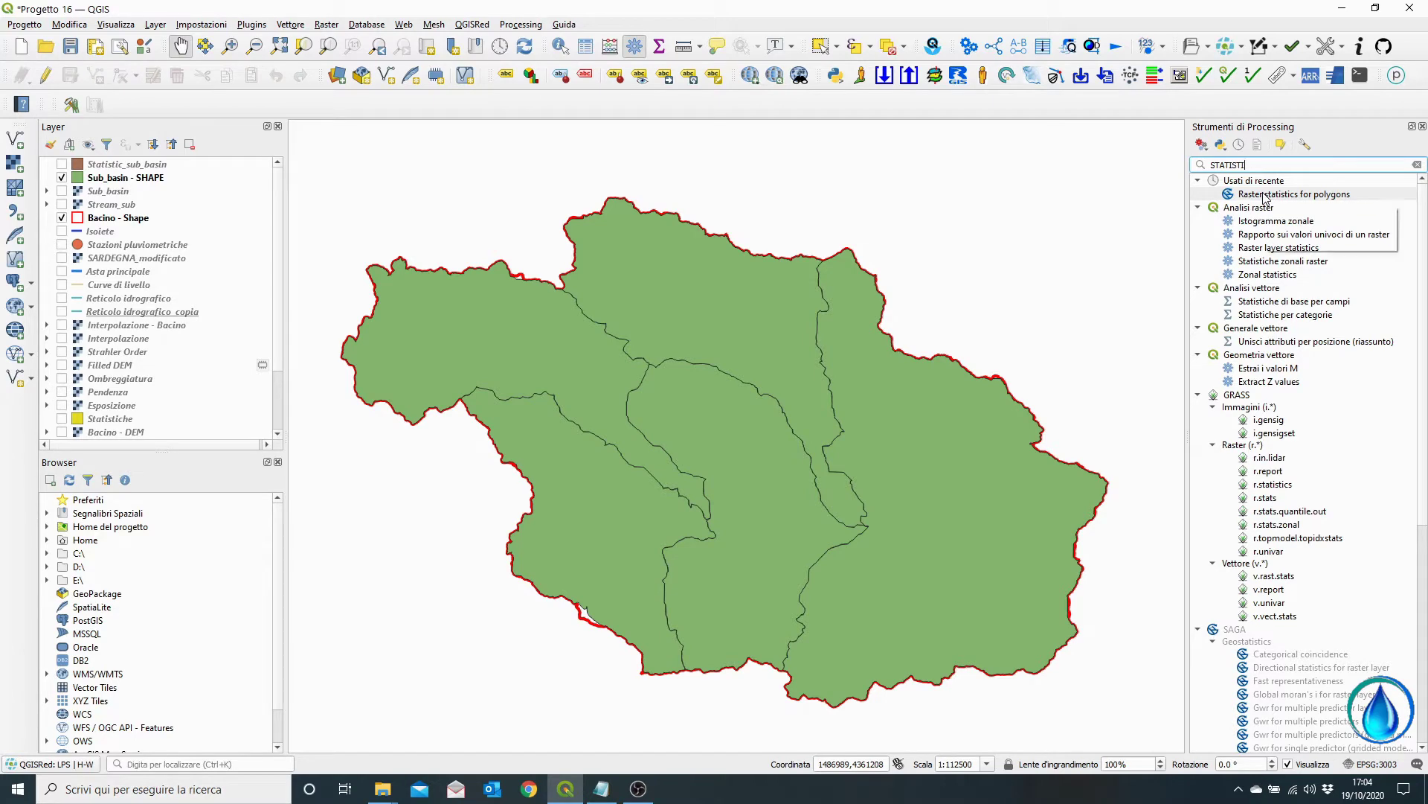
# - Open Raster statistics for polygons and select Bacino - DEM as the input grid for the Sub_basin - SHAPE polygons
pyautogui.doubleClick(1266, 195)
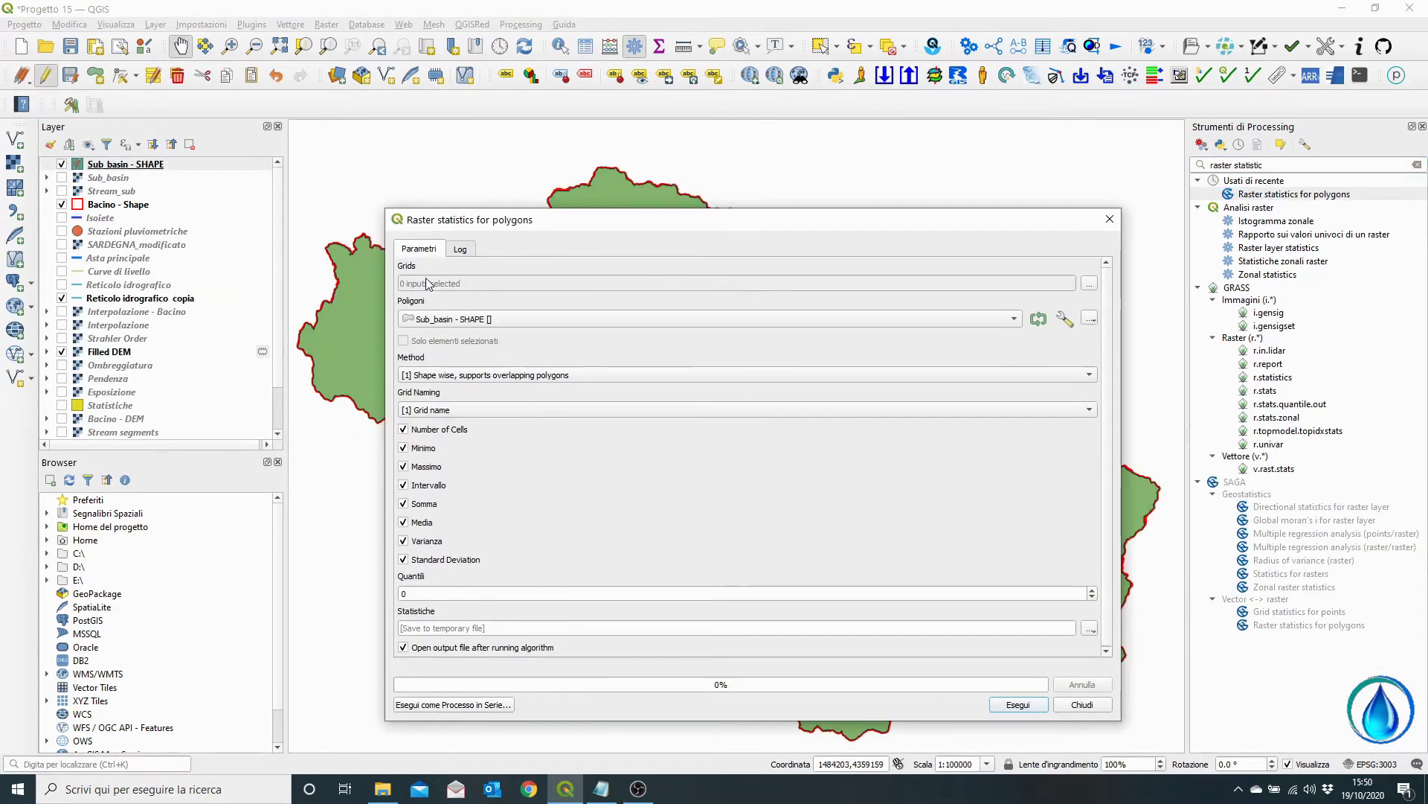
pyautogui.click(1090, 284)
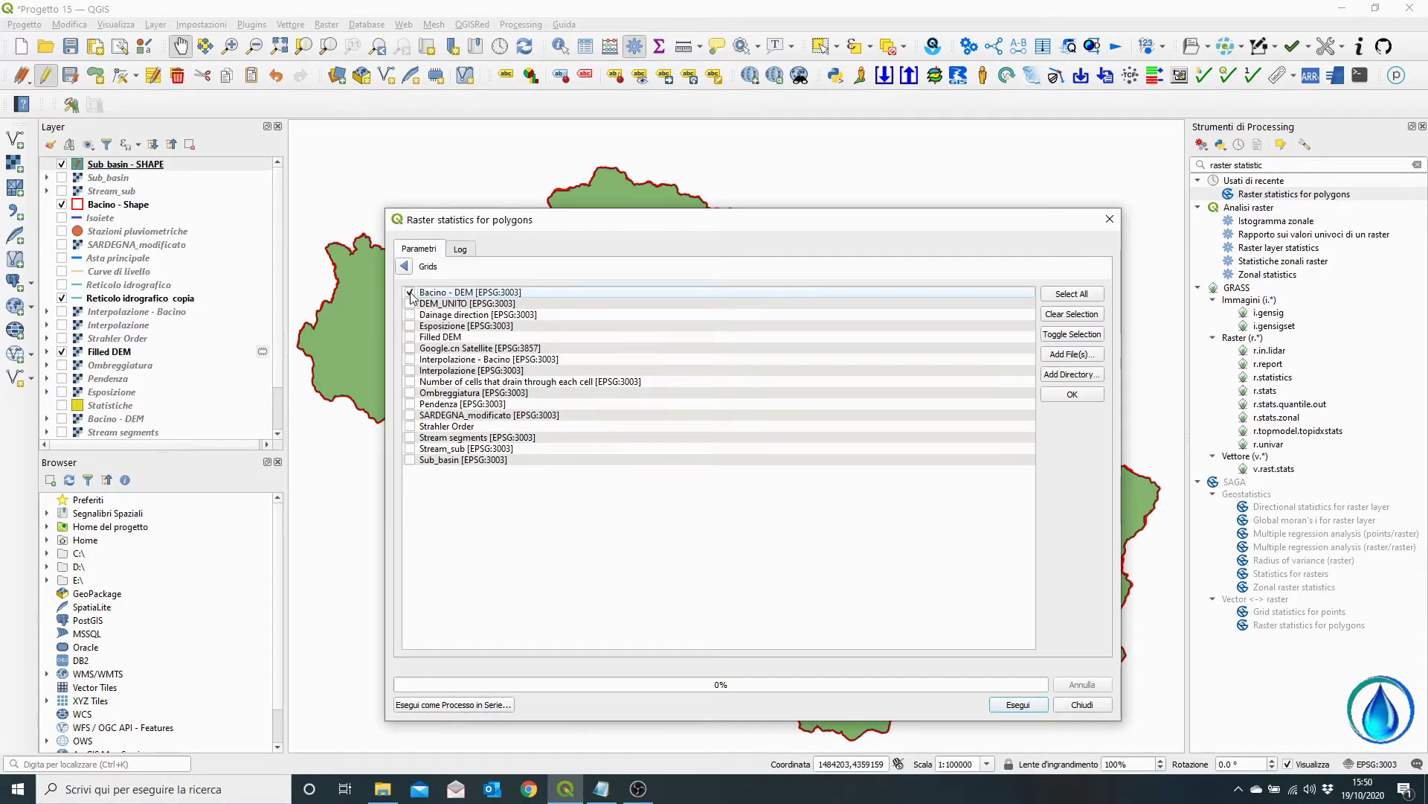
pyautogui.click(404, 267)
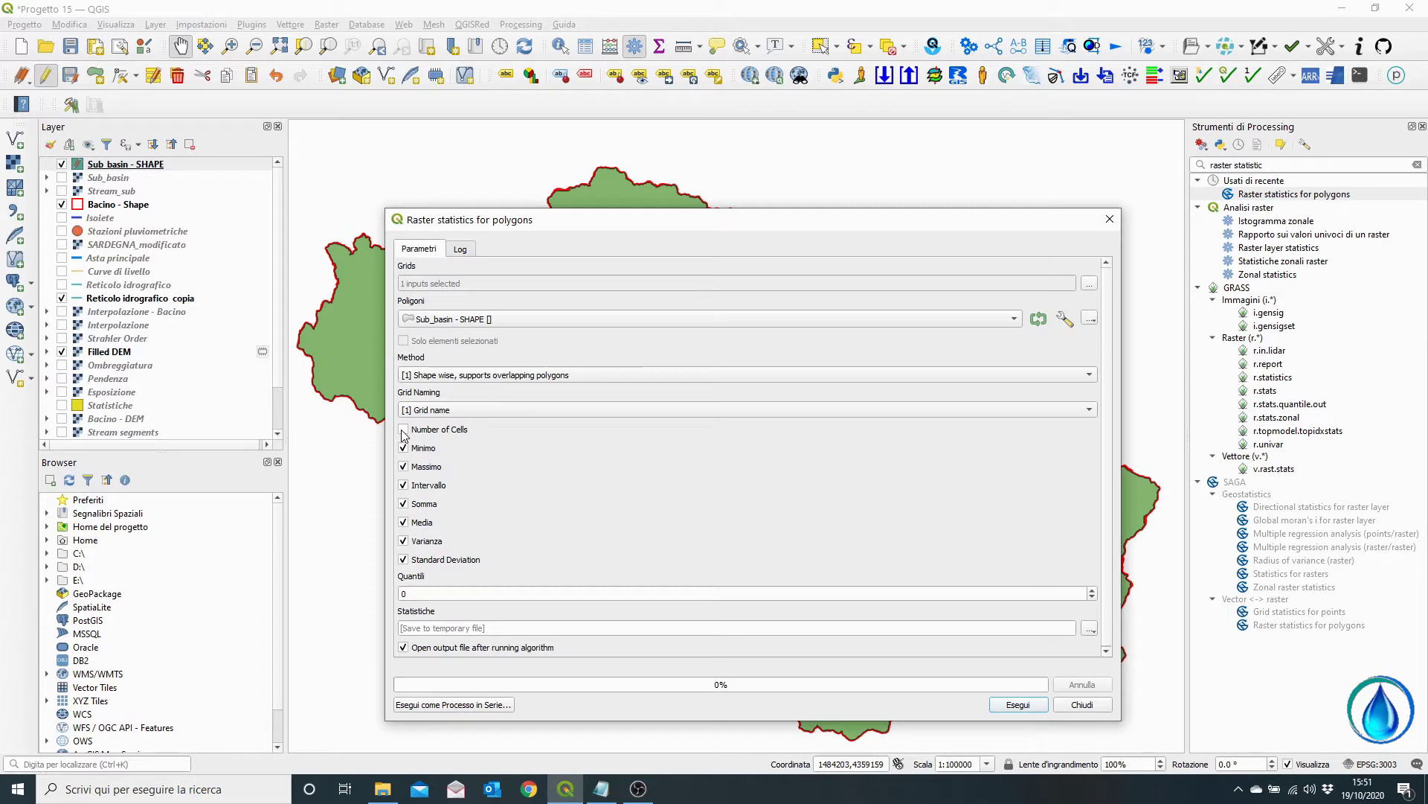
# - Limit the calculated statistics to Minimo, Massimo and Media, excluding cell count, Intervallo, Somma, Varianza and Standard Deviation
pyautogui.click(404, 505)
pyautogui.click(404, 541)
pyautogui.click(404, 560)
# - Save the statistics output as the shapefile Statistic_sub_basin in the SHAPE E RASTER folder and run the algorithm
pyautogui.click(1088, 630)
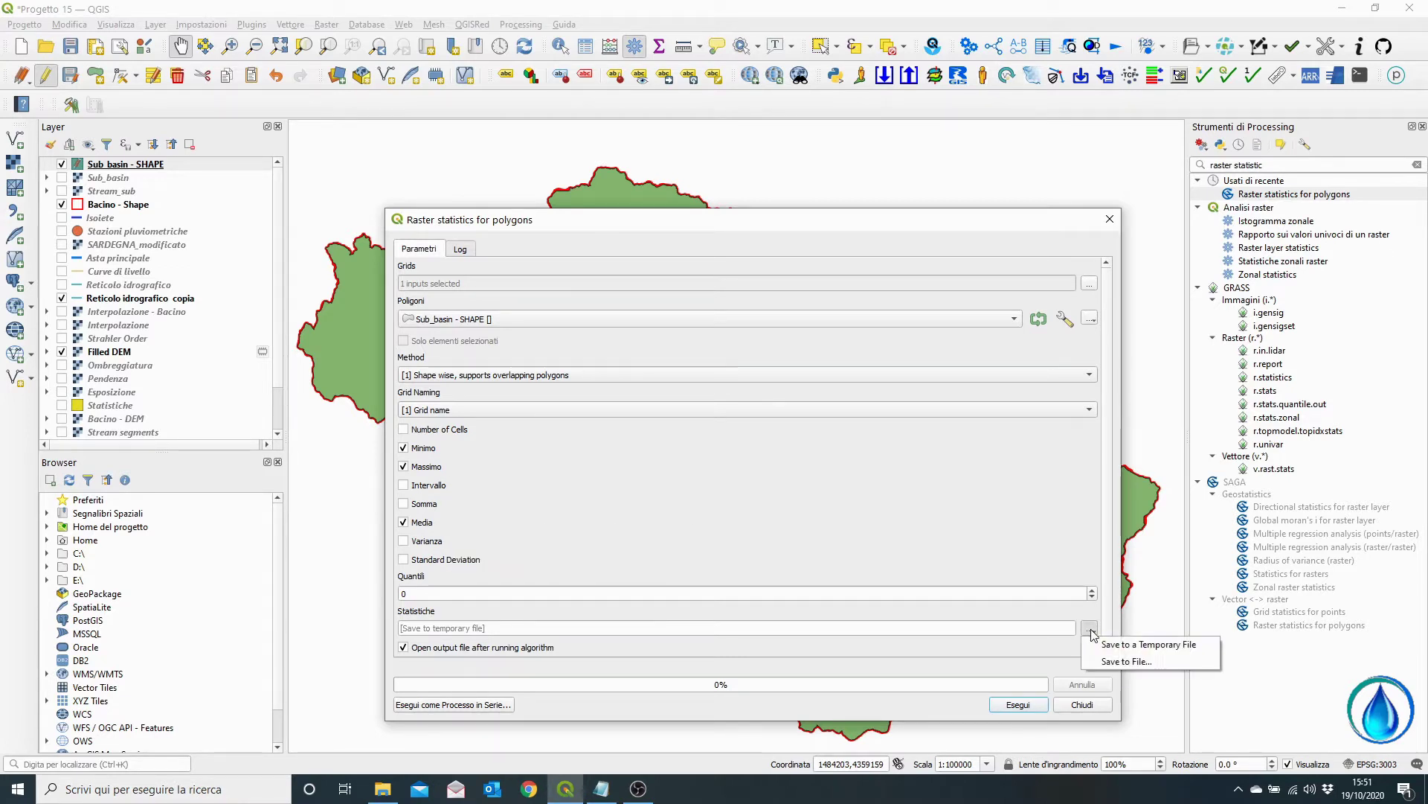
pyautogui.click(1116, 659)
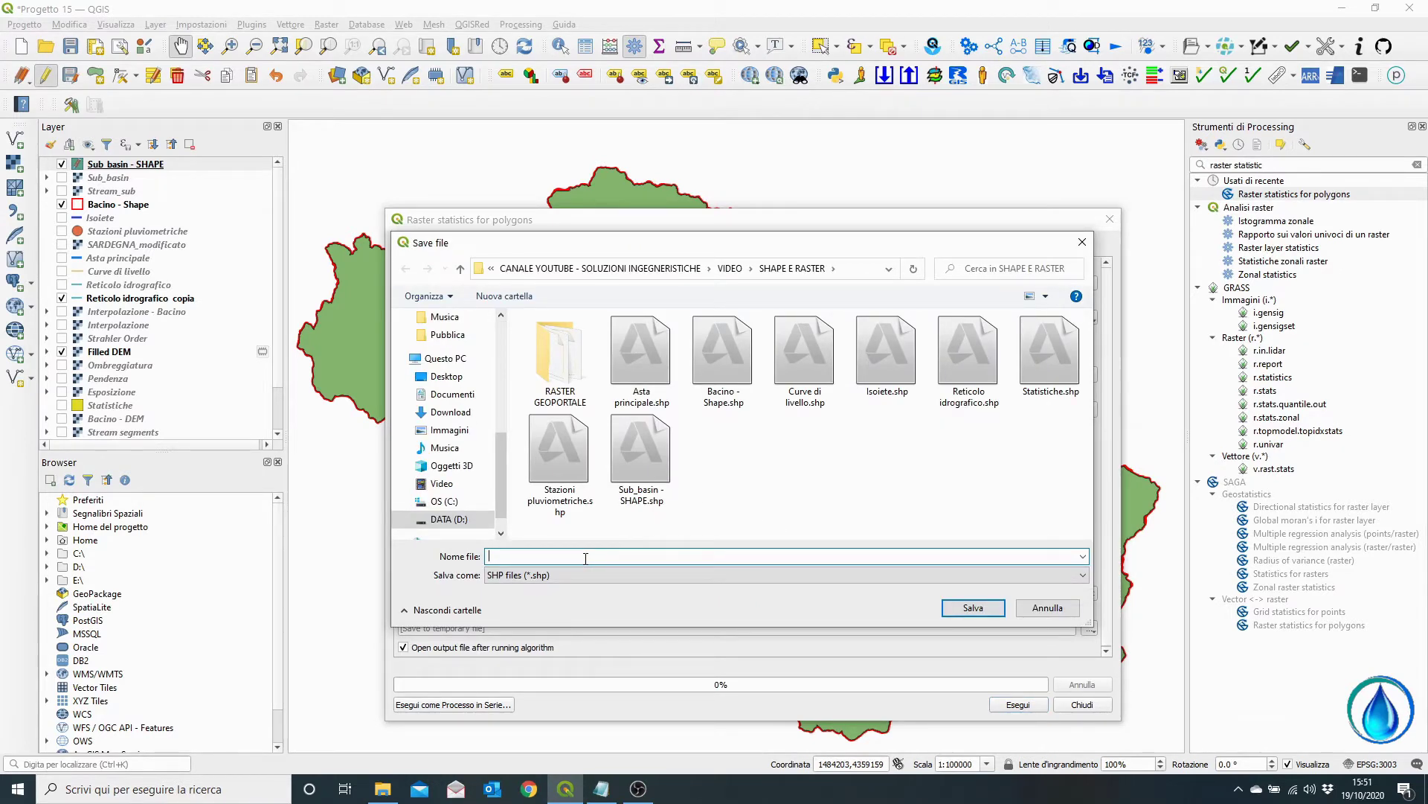
pyautogui.write('S')
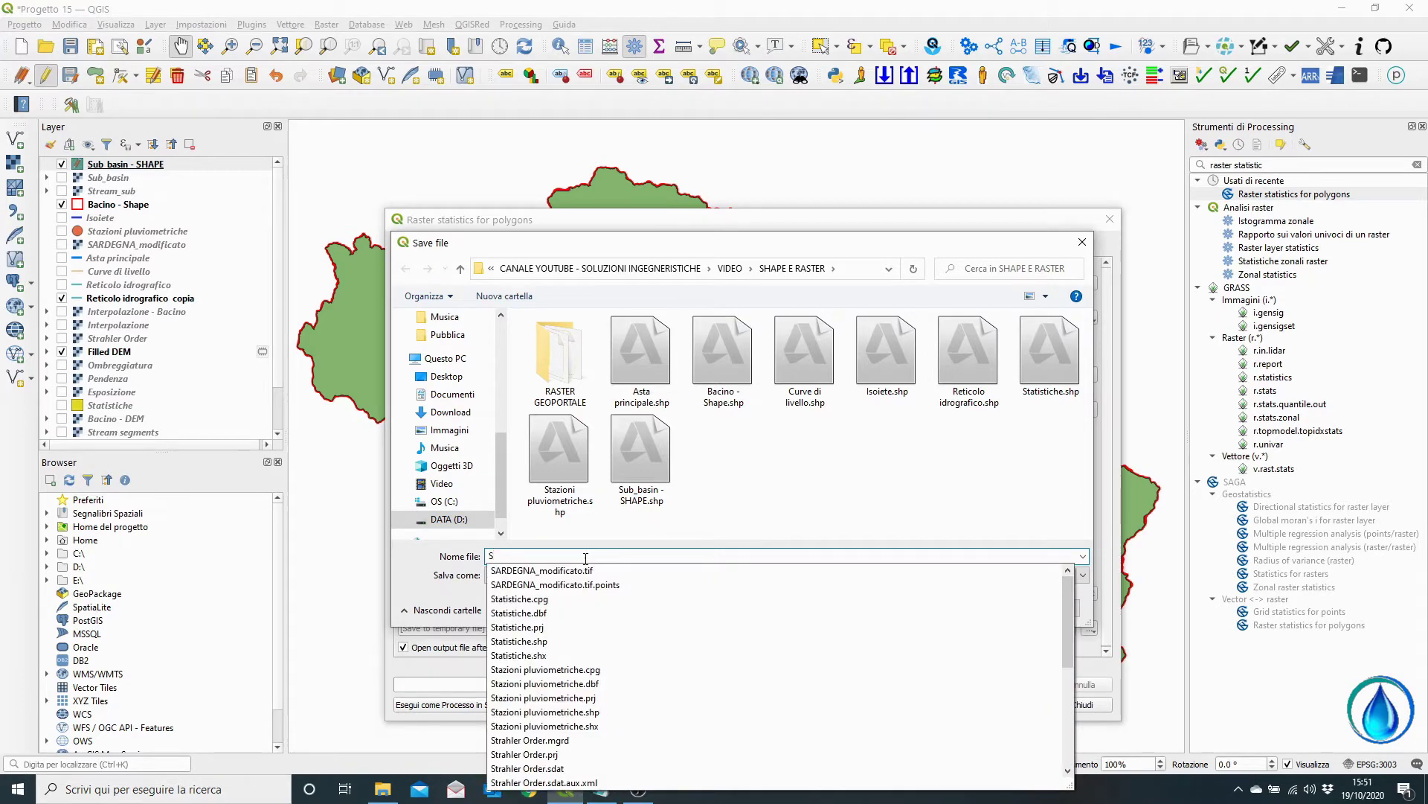
pyautogui.write('tatistic_sub_basin')
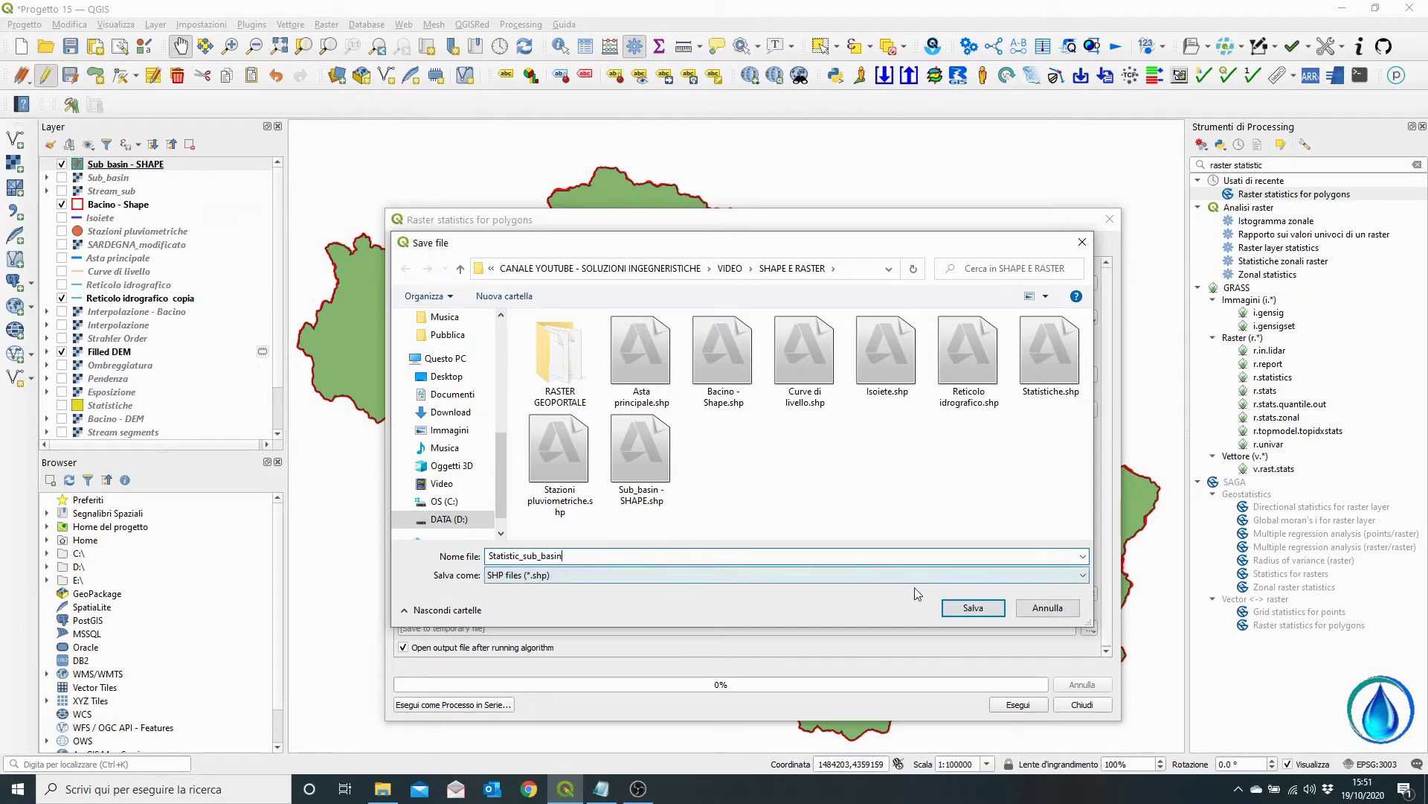
pyautogui.click(973, 607)
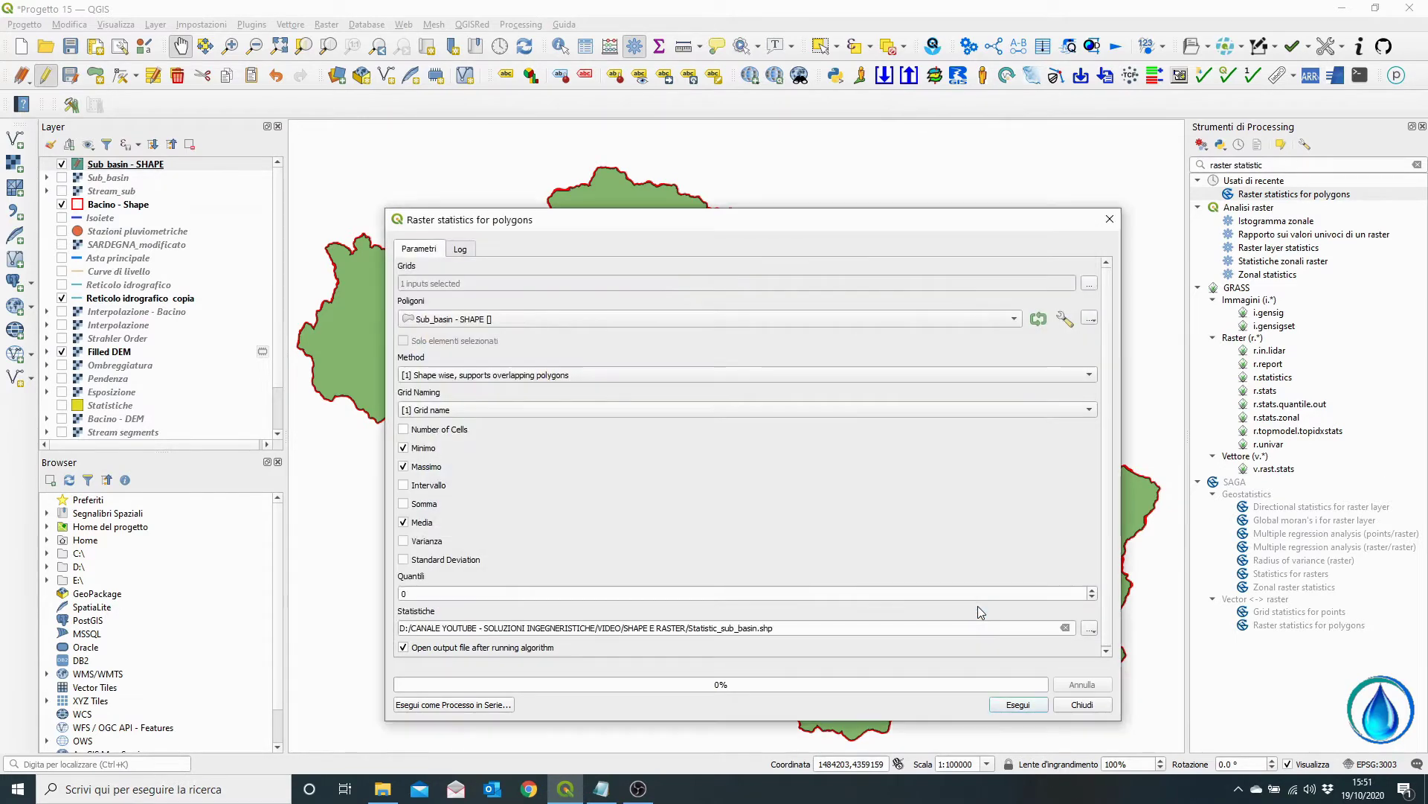
pyautogui.click(1016, 705)
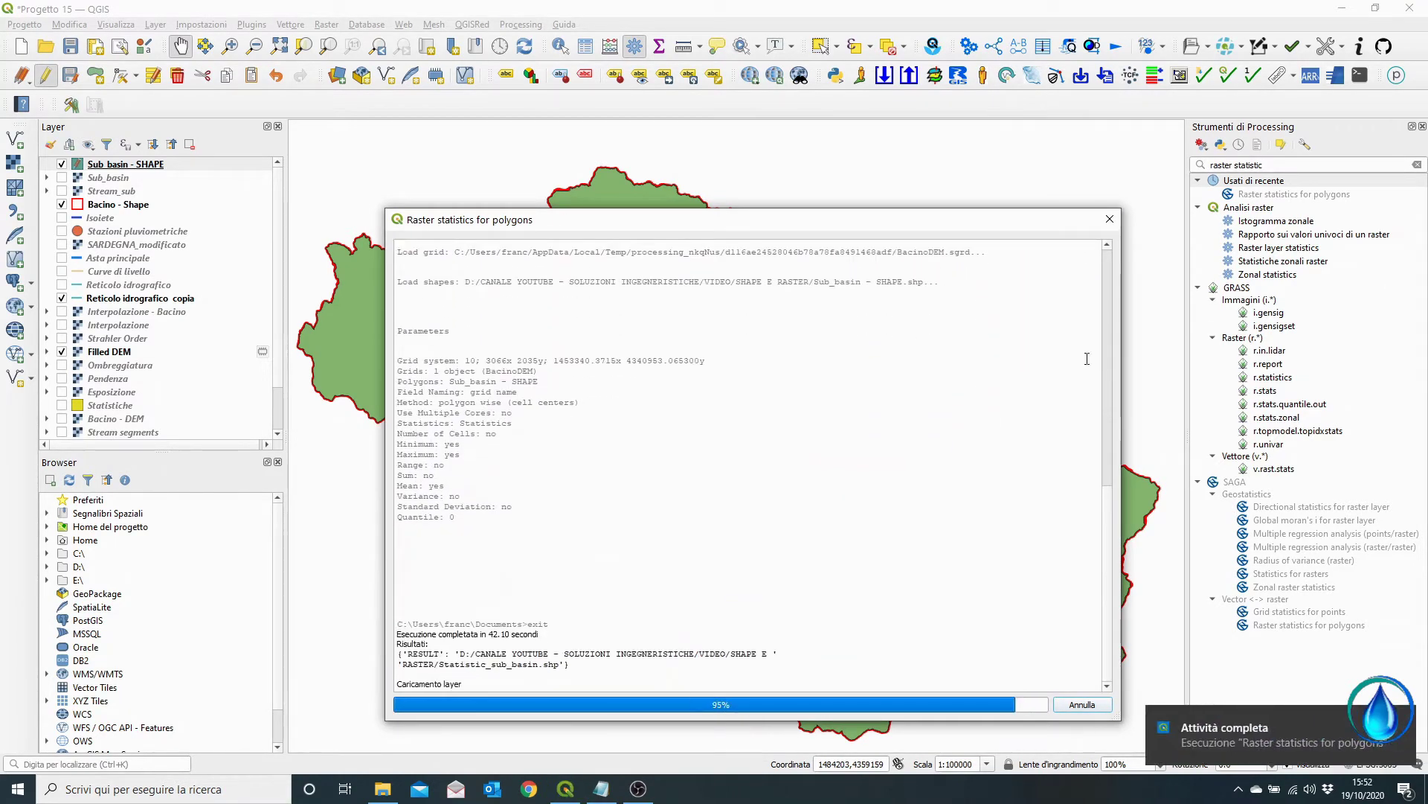
pyautogui.click(1109, 220)
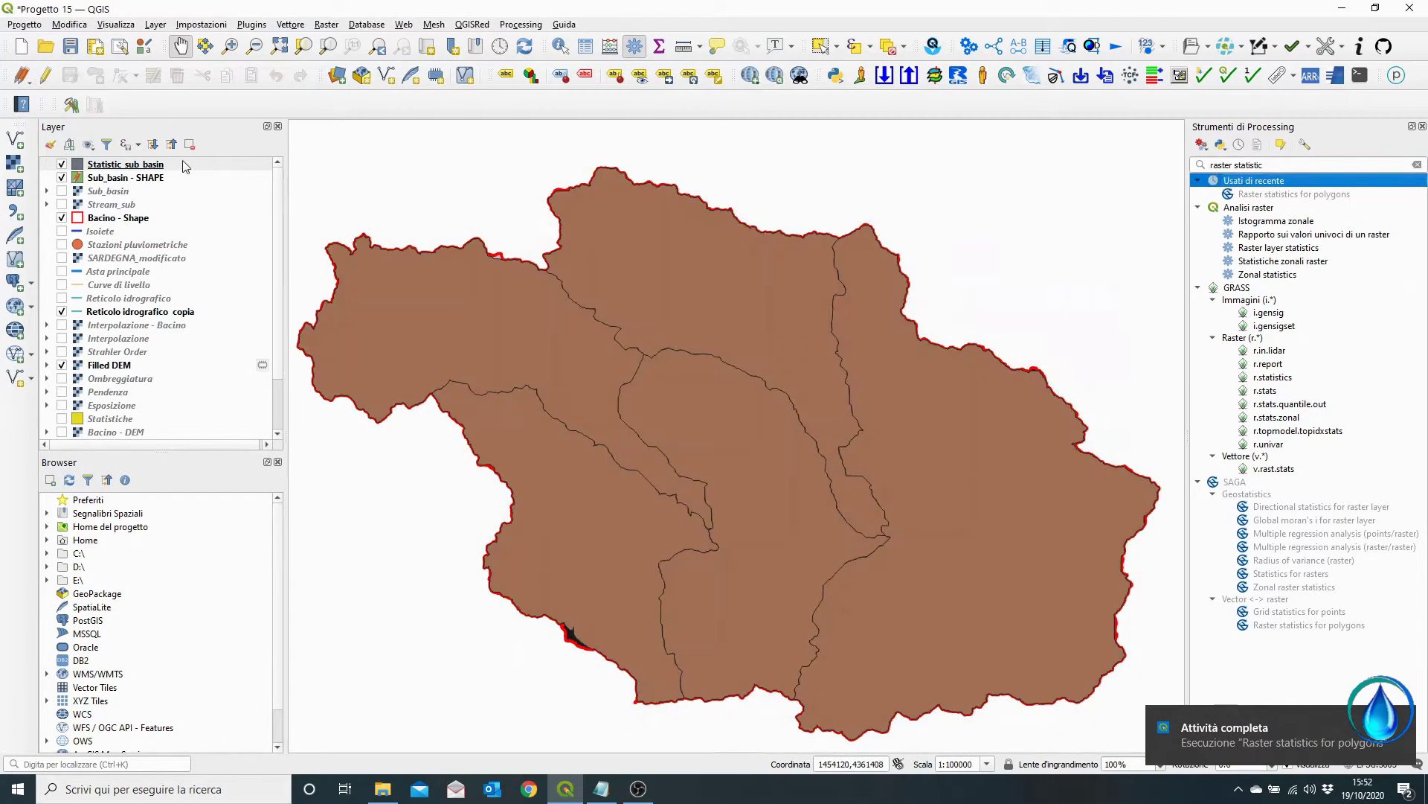
# - Open the attribute table of the Statistic_sub_basin layer
pyautogui.click(110, 180)
pyautogui.click(113, 165)
pyautogui.rightClick(116, 166)
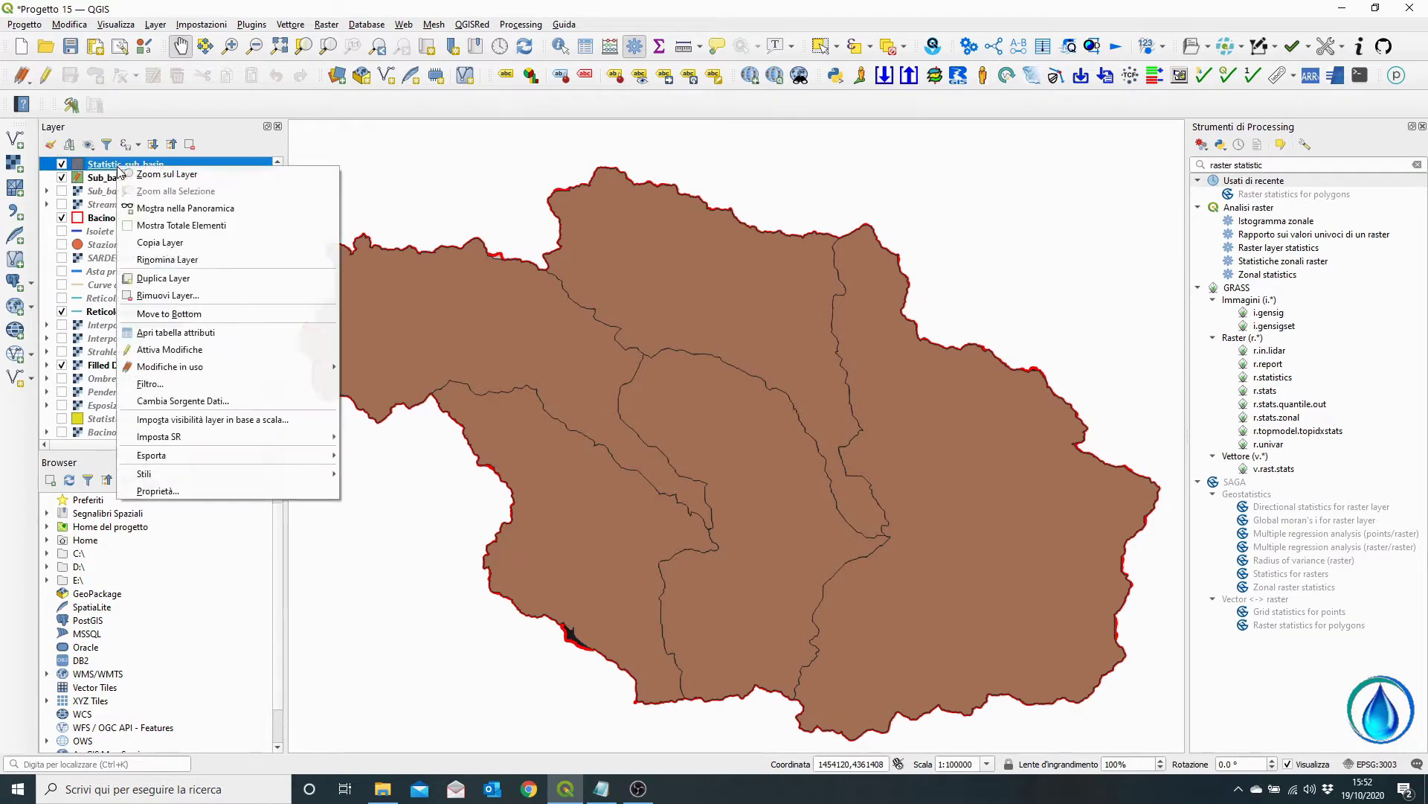
pyautogui.click(218, 336)
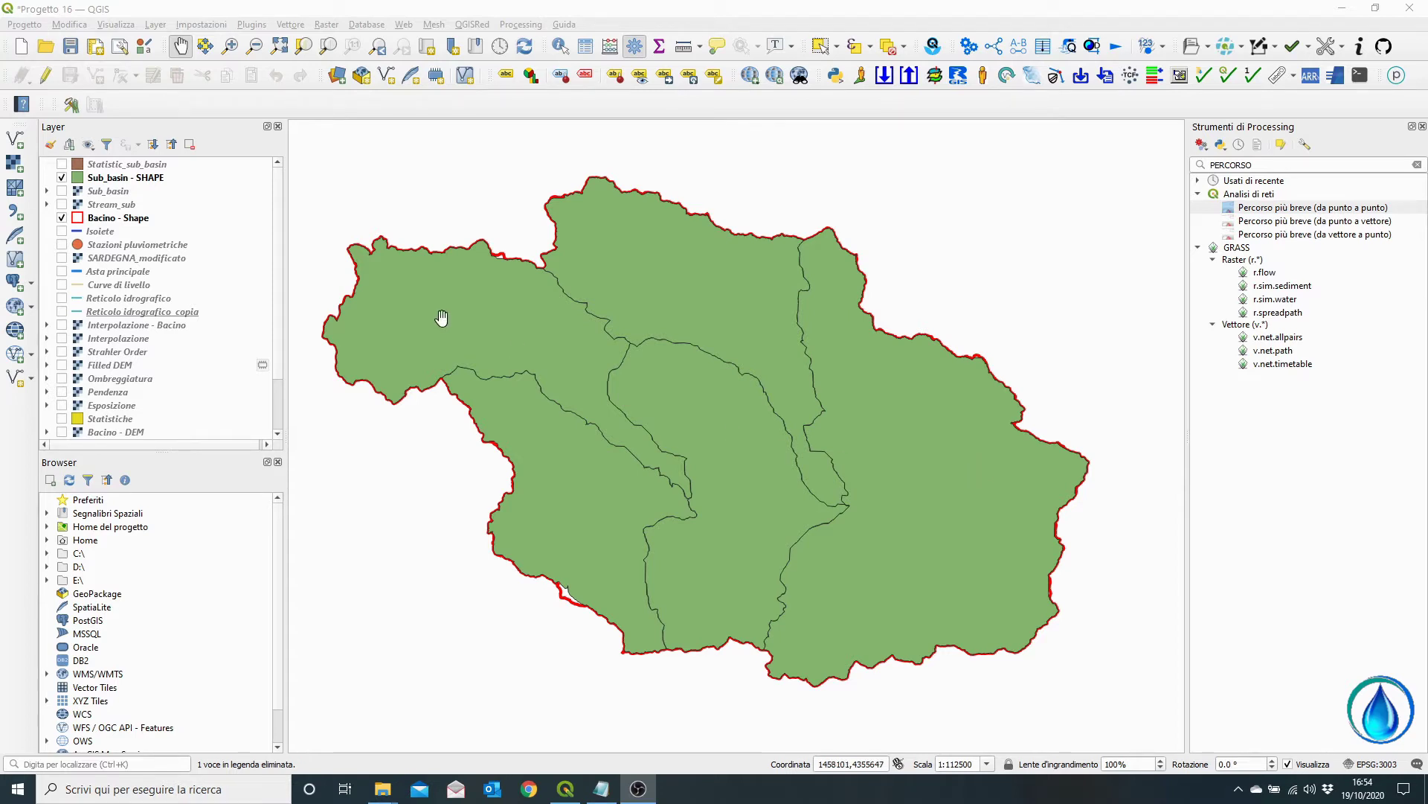
# - Show the Reticolo idrografico layer and move the Statistic_sub_basin, Sub_basin - SHAPE, Sub_basin and Stream_sub layers below Reticolo idrografico copia
pyautogui.click(61, 298)
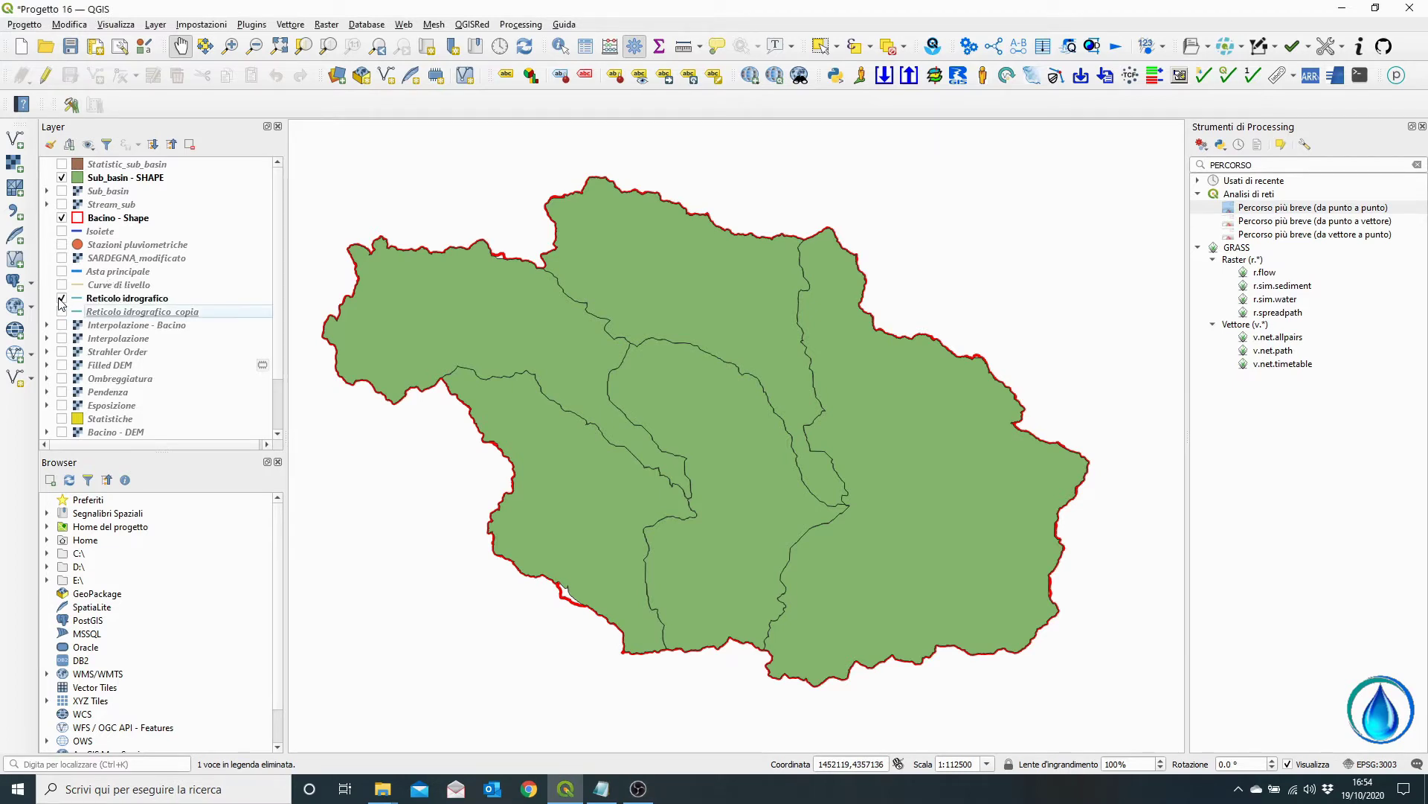
pyautogui.click(120, 166)
pyautogui.keyDown('shift'); pyautogui.click(102, 206); pyautogui.keyUp('shift')
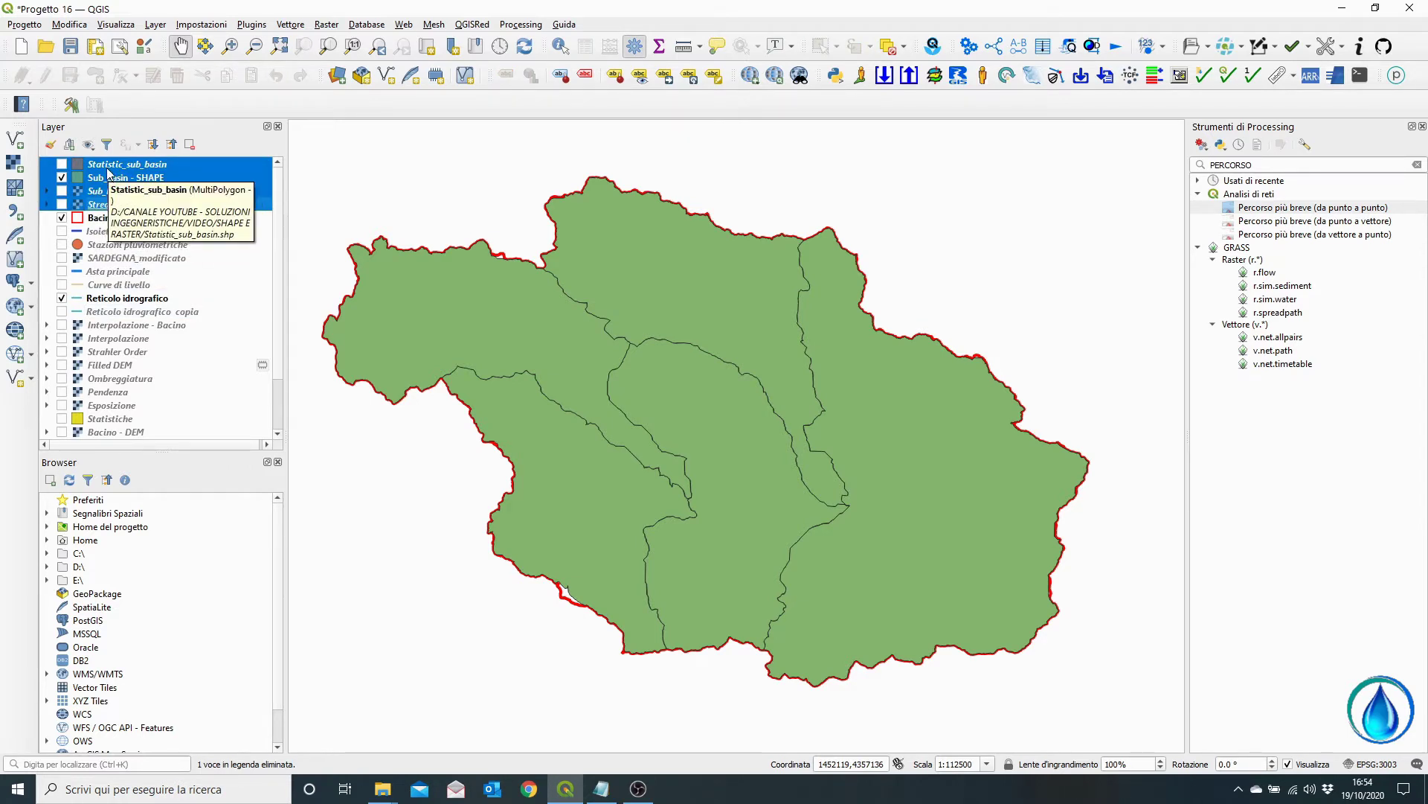
pyautogui.moveTo(111, 179); pyautogui.dragTo(142, 321)
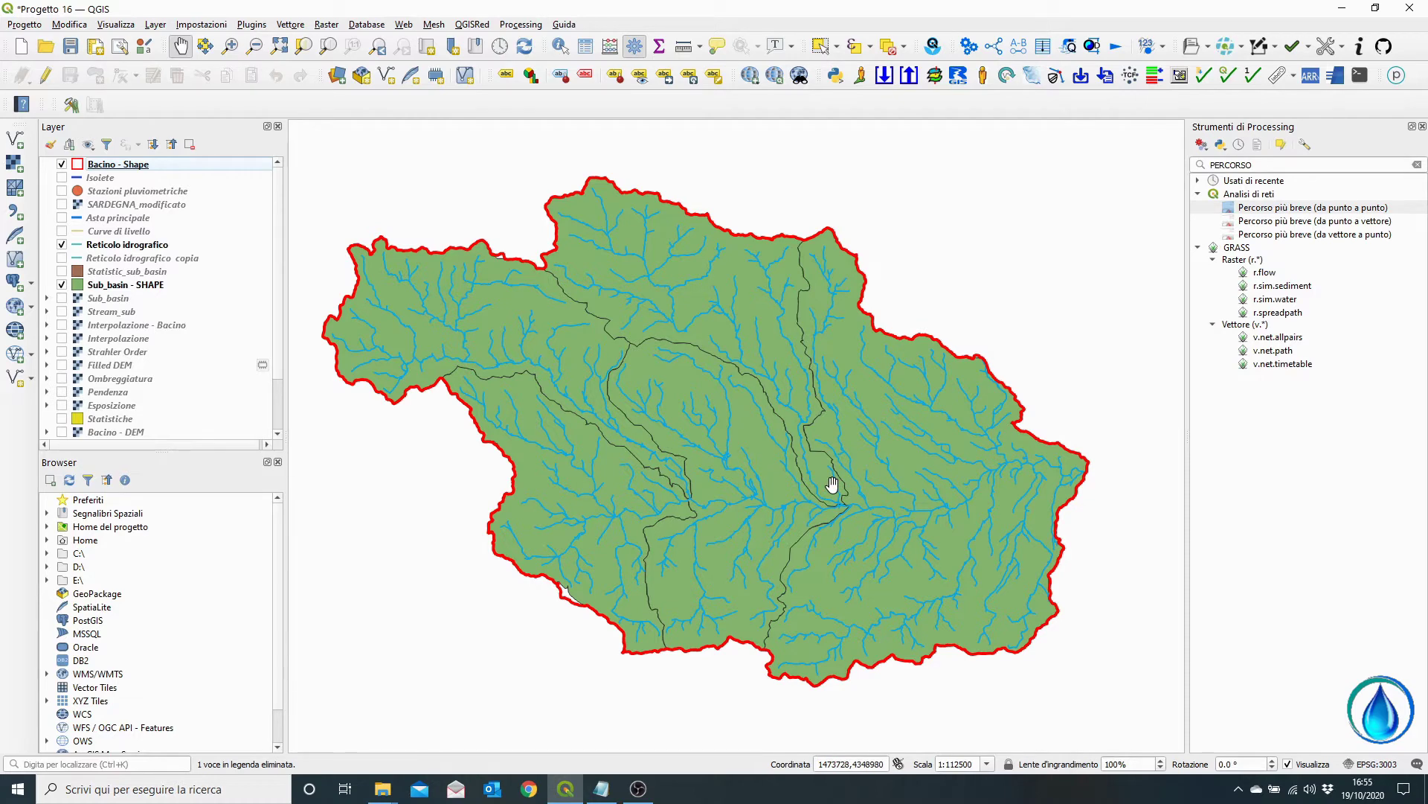
# - Open the point-to-point shortest path tool (Percorso più breve) and set Reticolo idrografico as the network layer
pyautogui.click(1190, 160)
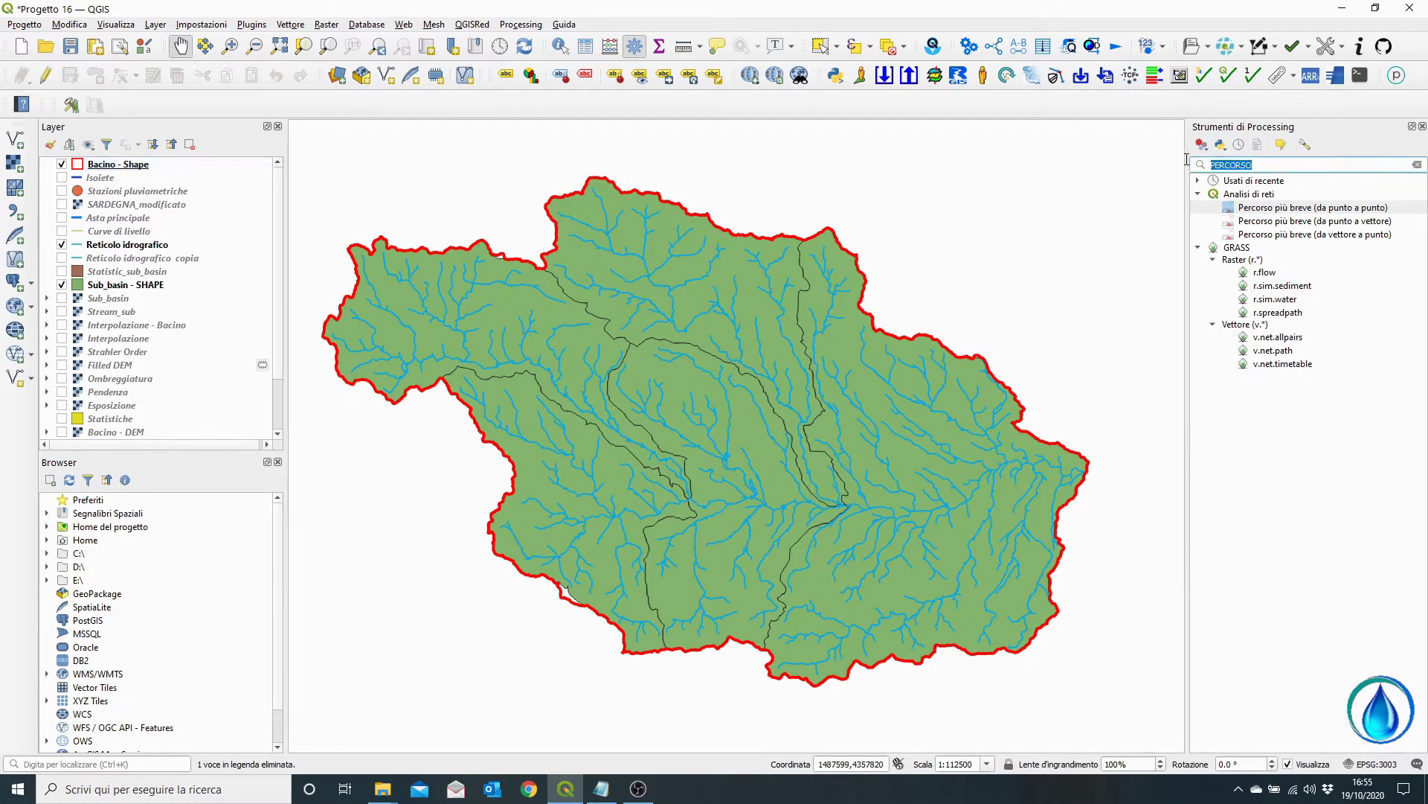
pyautogui.doubleClick(1282, 208)
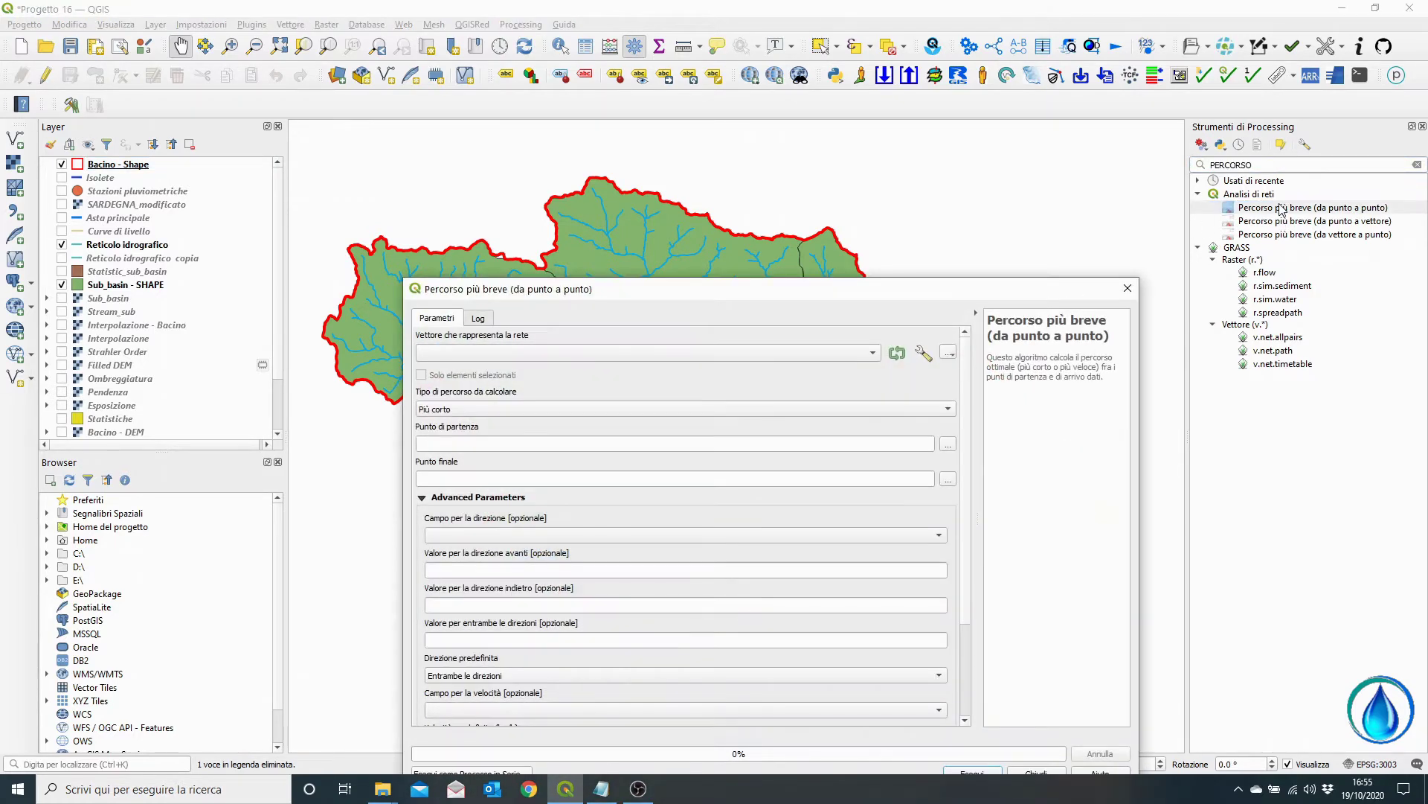
pyautogui.click(532, 357)
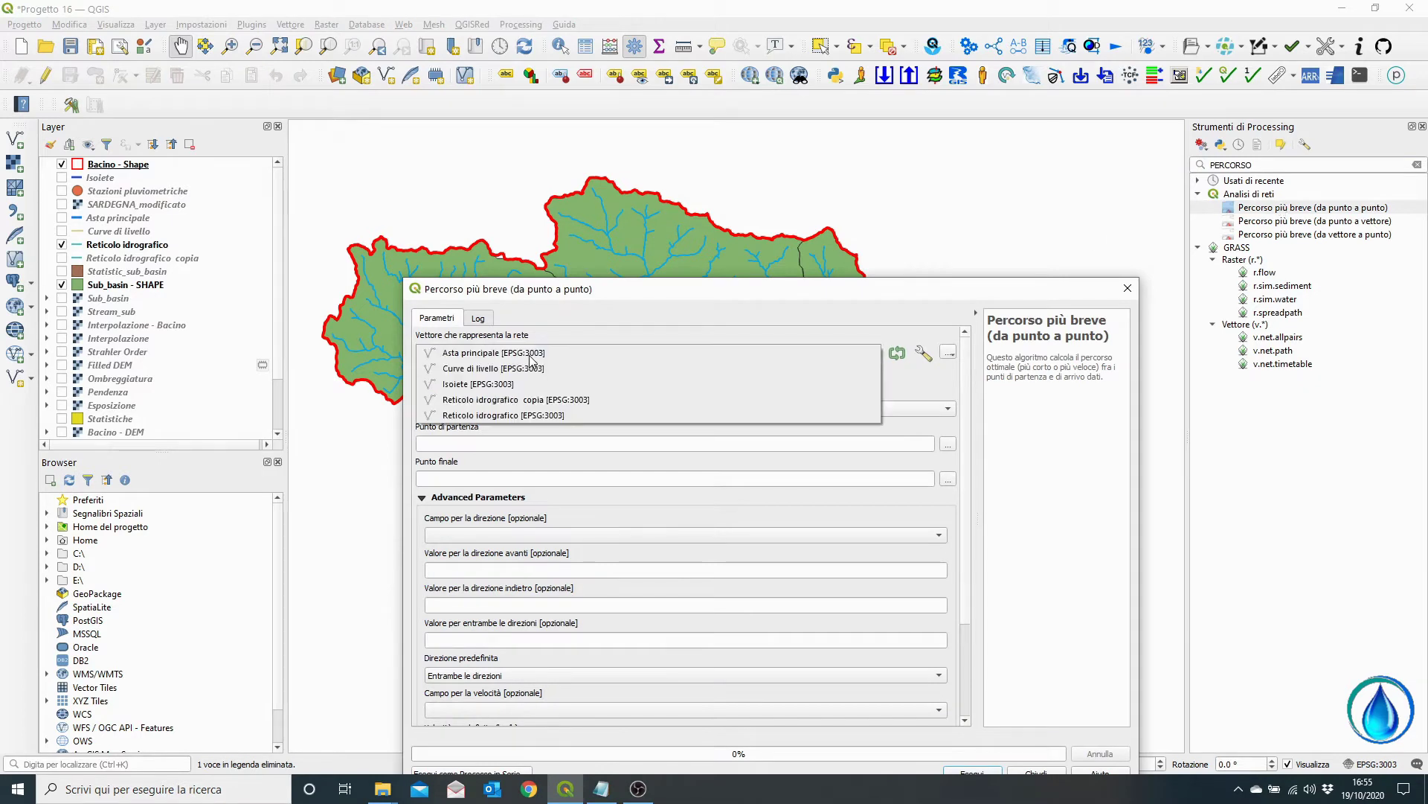
pyautogui.click(503, 419)
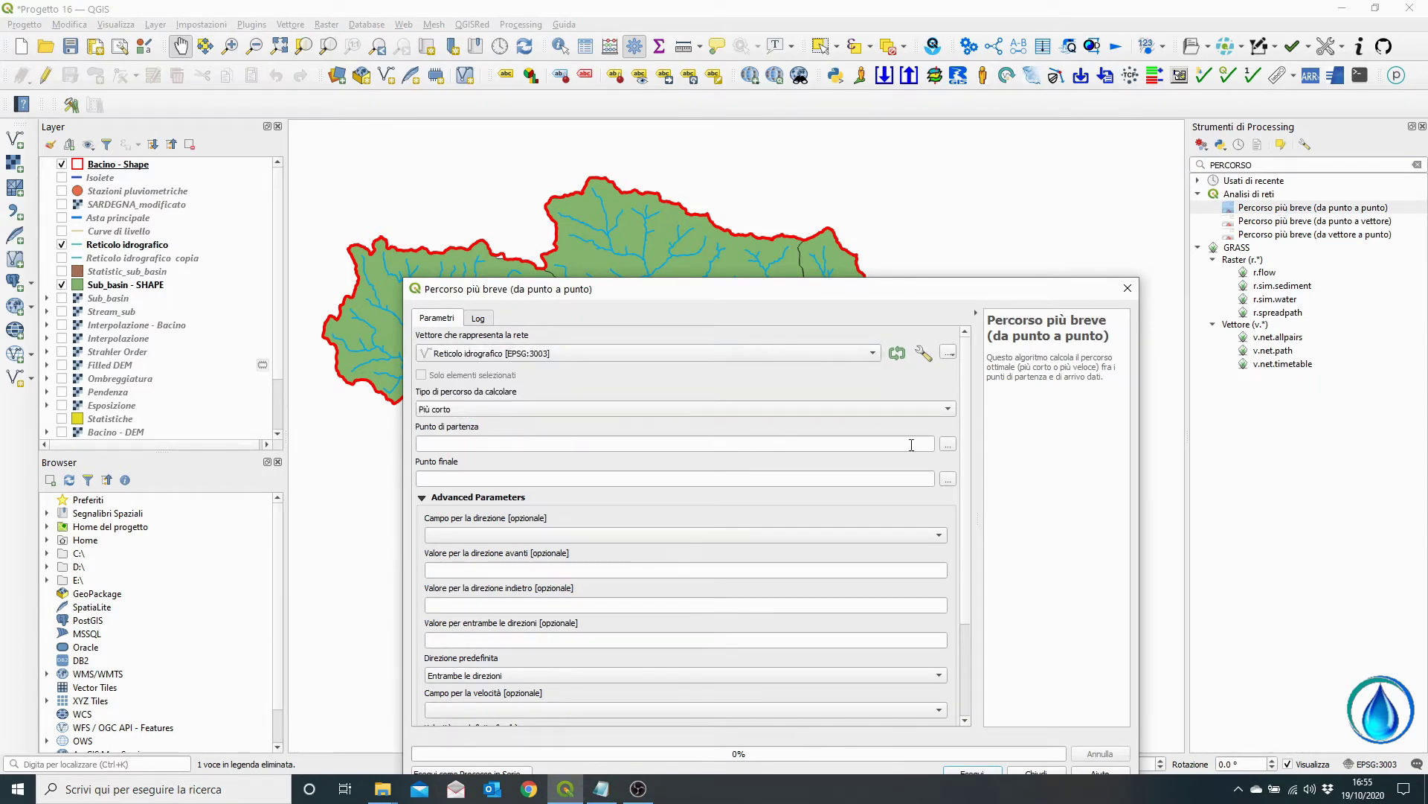
# - Pick the path's start point where the stream exits the basin's eastern edge, at about 1483900, 4349503
pyautogui.click(949, 447)
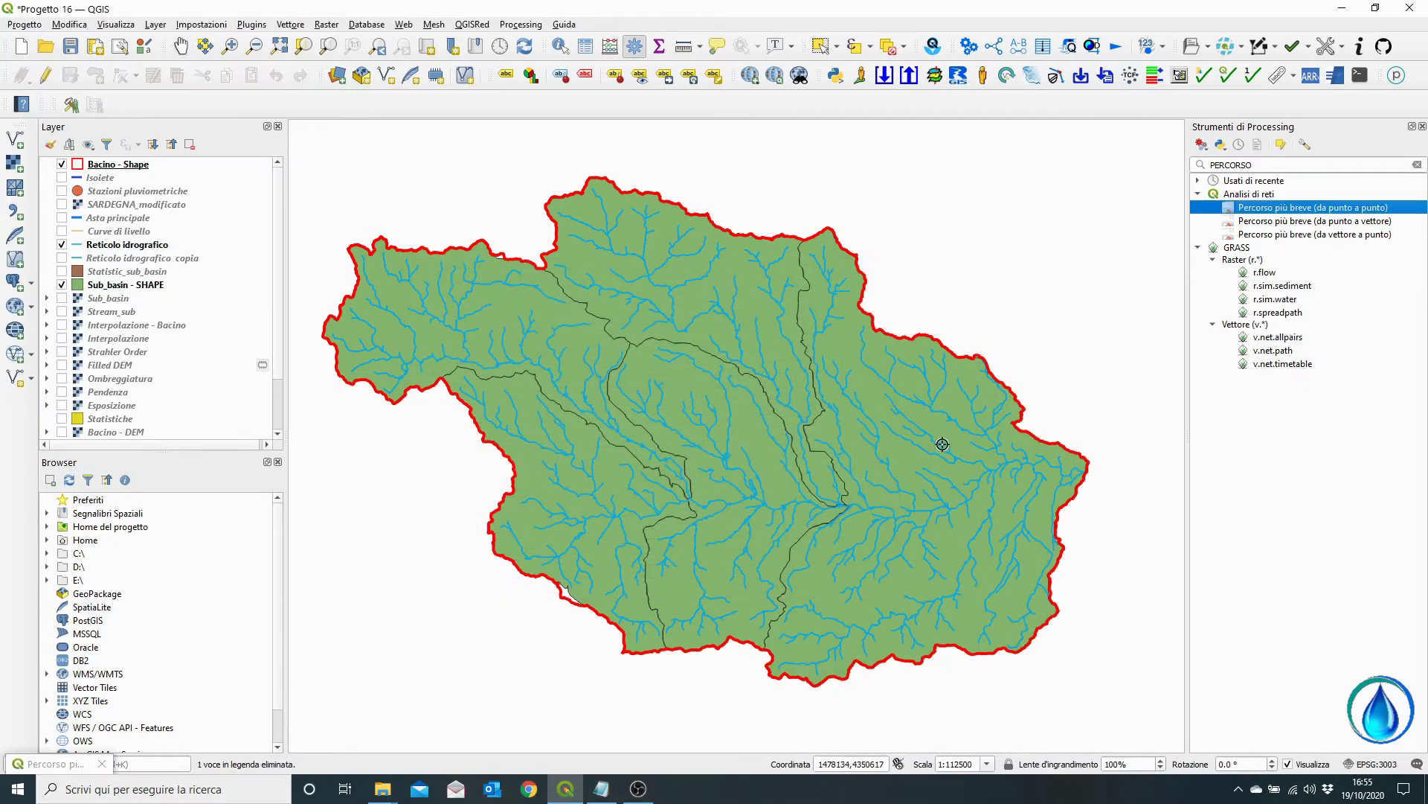
pyautogui.scroll(3, 1091, 473)
pyautogui.scroll(3, 1127, 462)
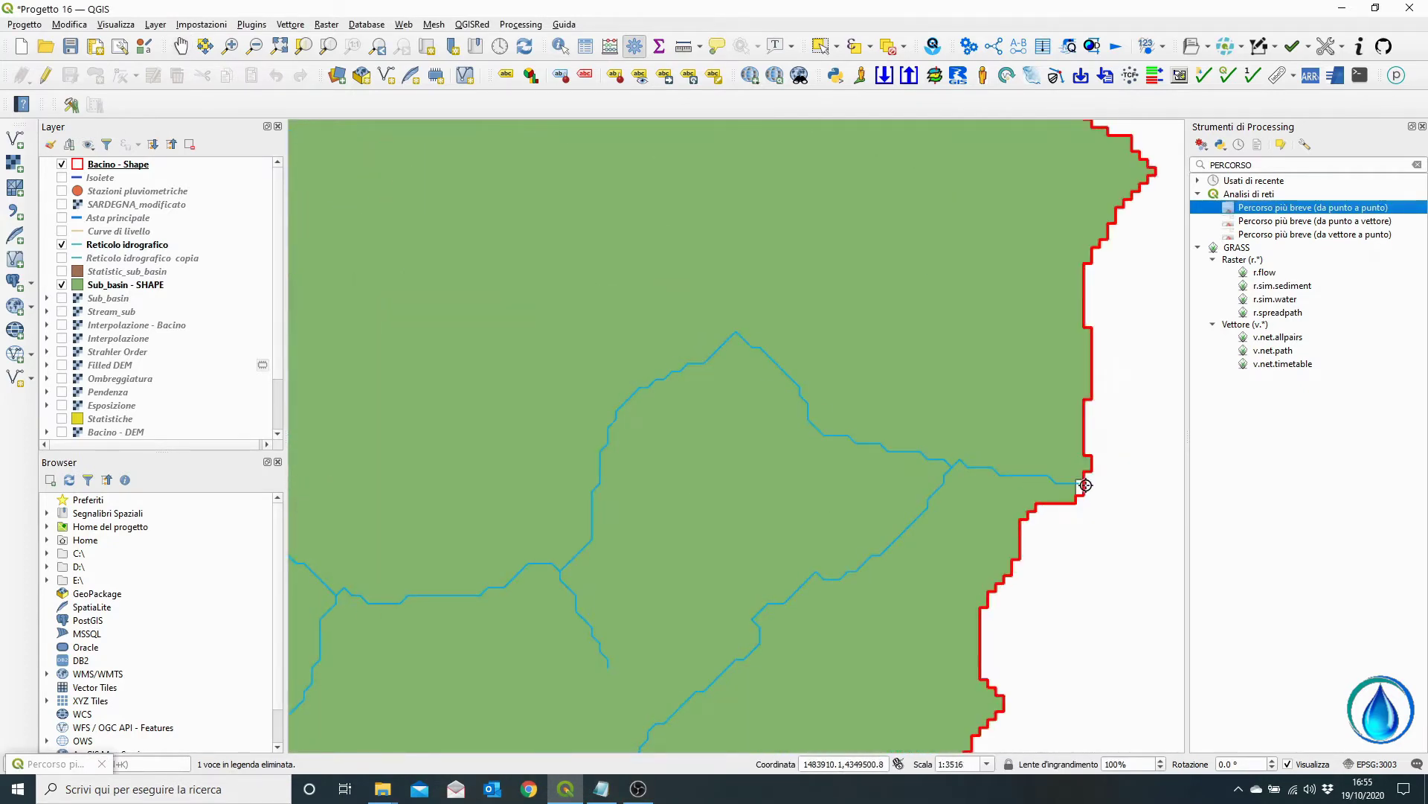
pyautogui.scroll(2, 1079, 476)
pyautogui.click(1040, 471)
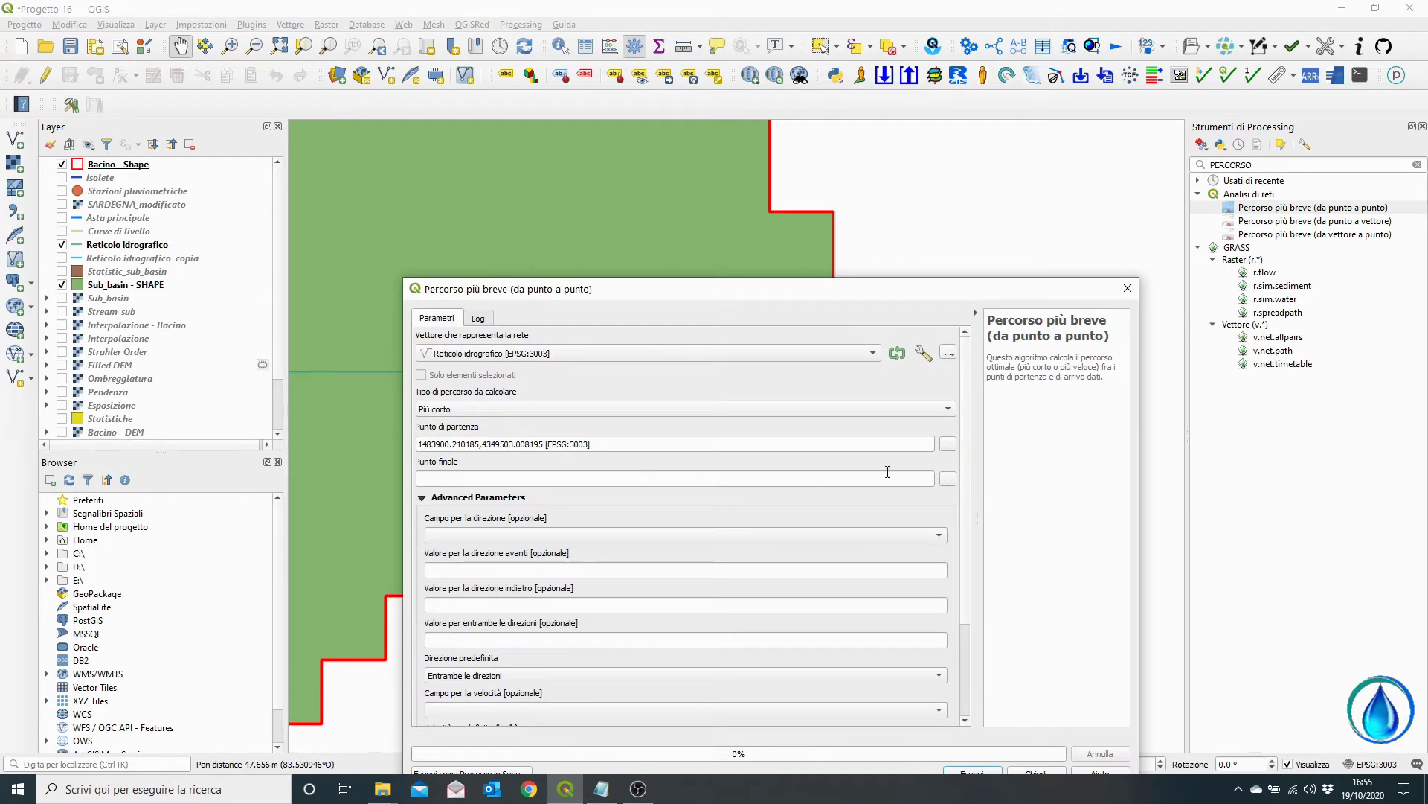
# - Pick the end point at the stream's upstream tip in the northern part of the eastern sub-basin, about 1473400, 4358534, and run the calculation
pyautogui.click(948, 480)
pyautogui.scroll(-10, 733, 439)
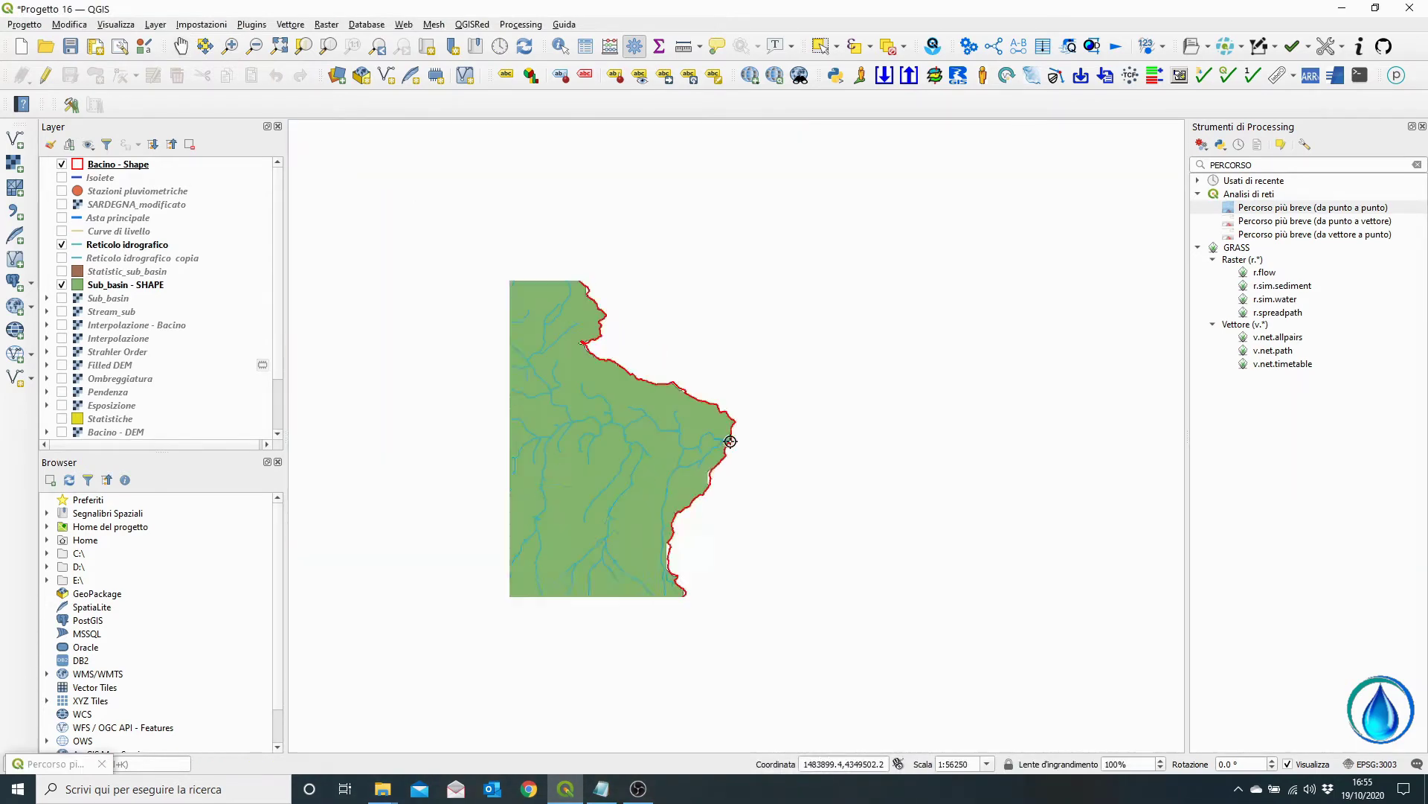
pyautogui.scroll(2, 730, 441)
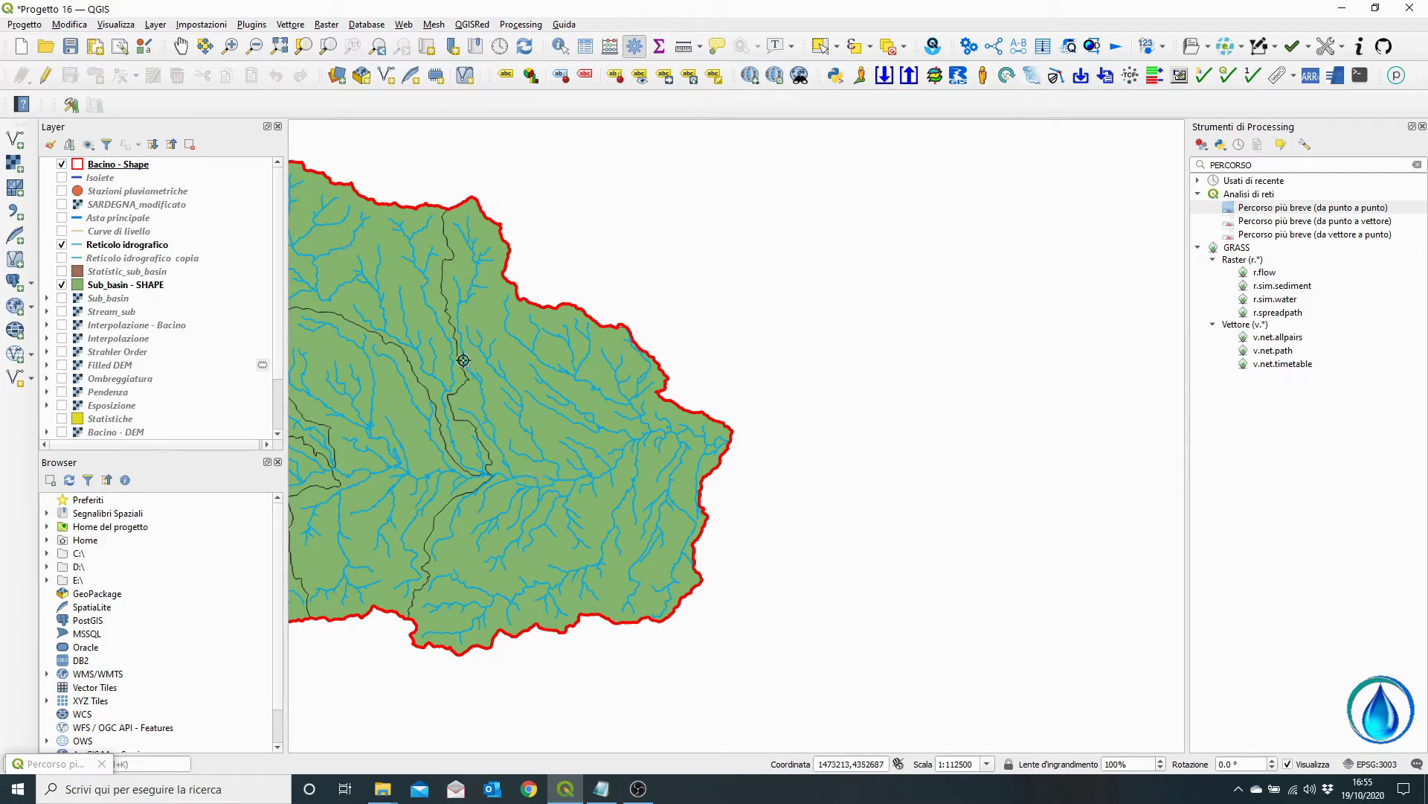
pyautogui.scroll(2, 469, 218)
pyautogui.scroll(5, 468, 218)
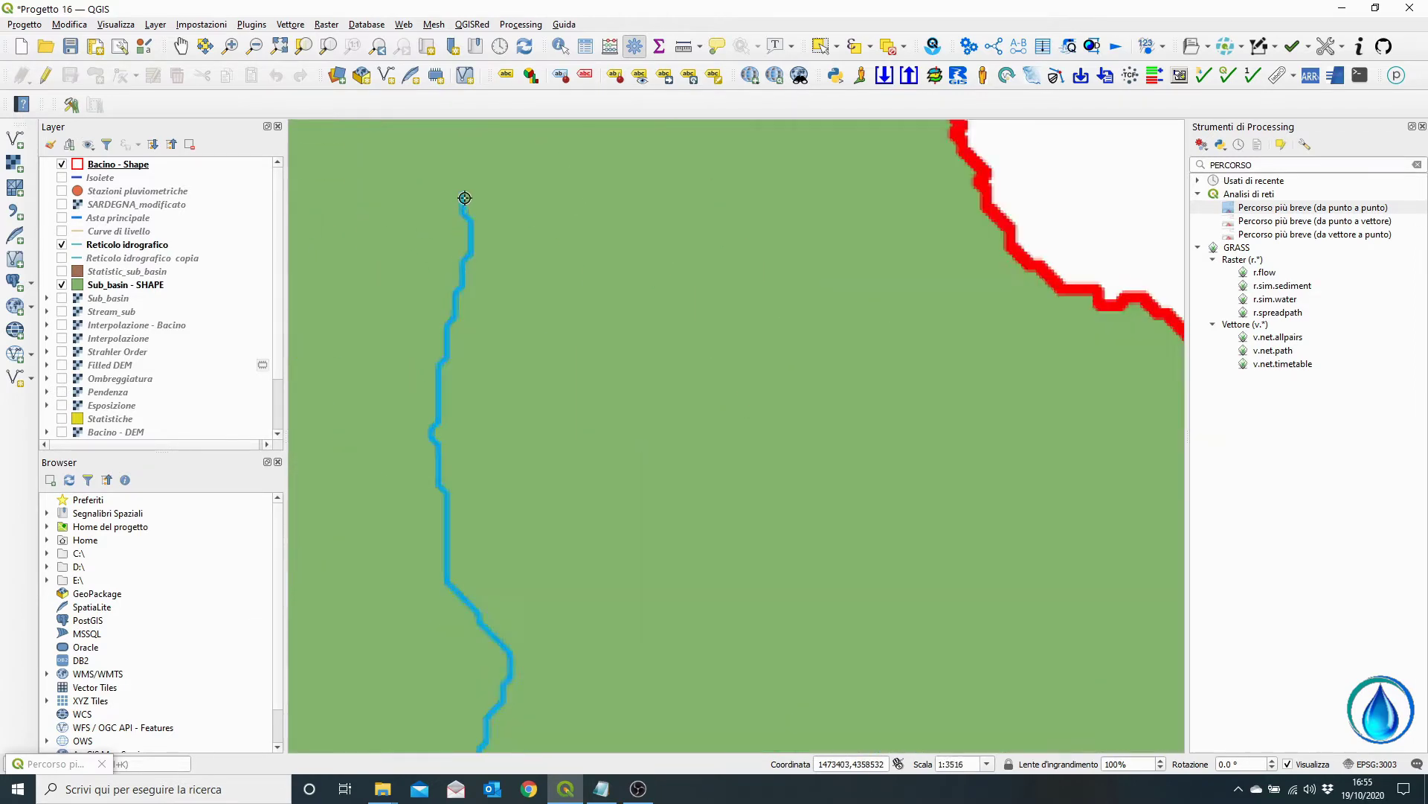
pyautogui.click(466, 198)
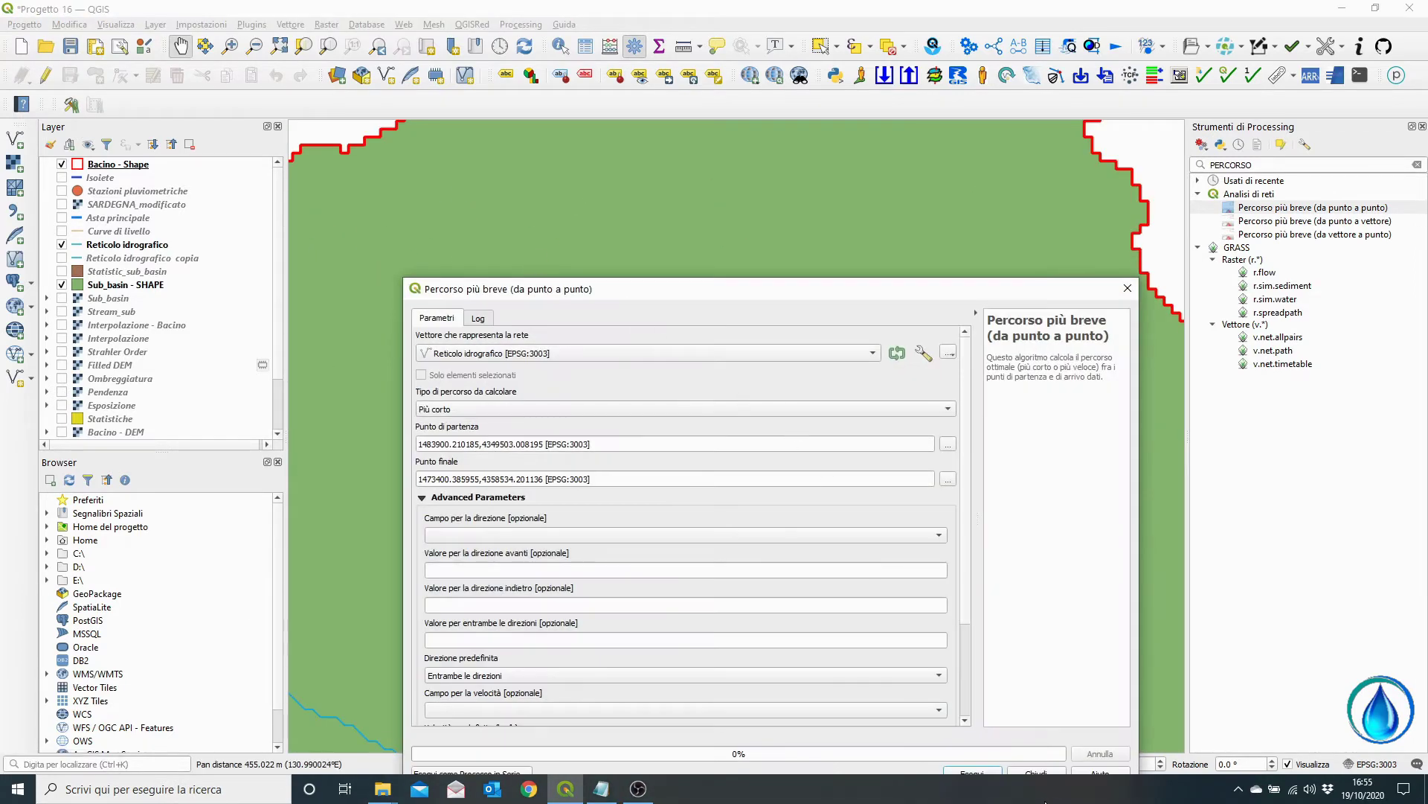
pyautogui.moveTo(893, 291); pyautogui.dragTo(844, 203)
pyautogui.click(928, 684)
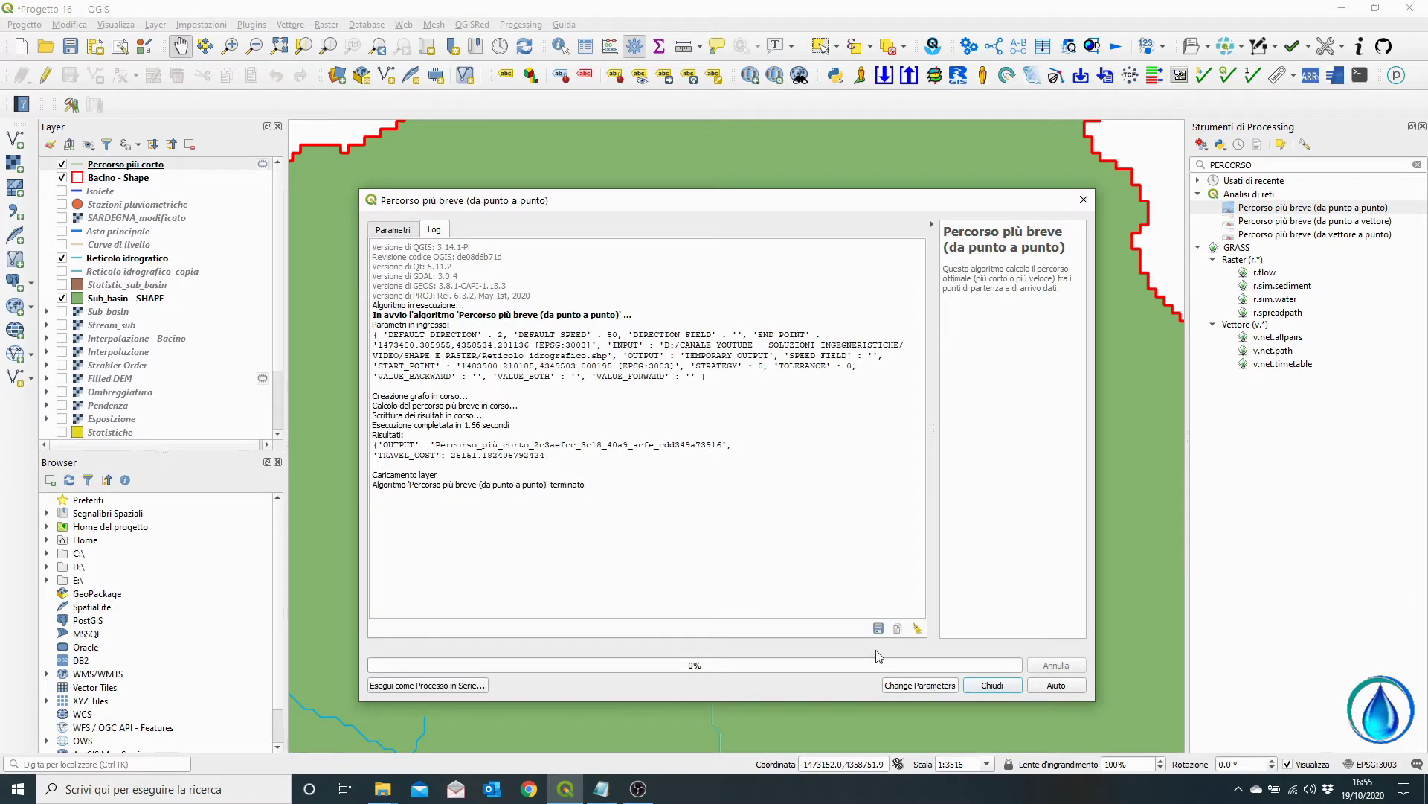
# - Set a new path start point at the central junction of the sub-basin boundaries, about 1474365, 4348158
pyautogui.click(394, 230)
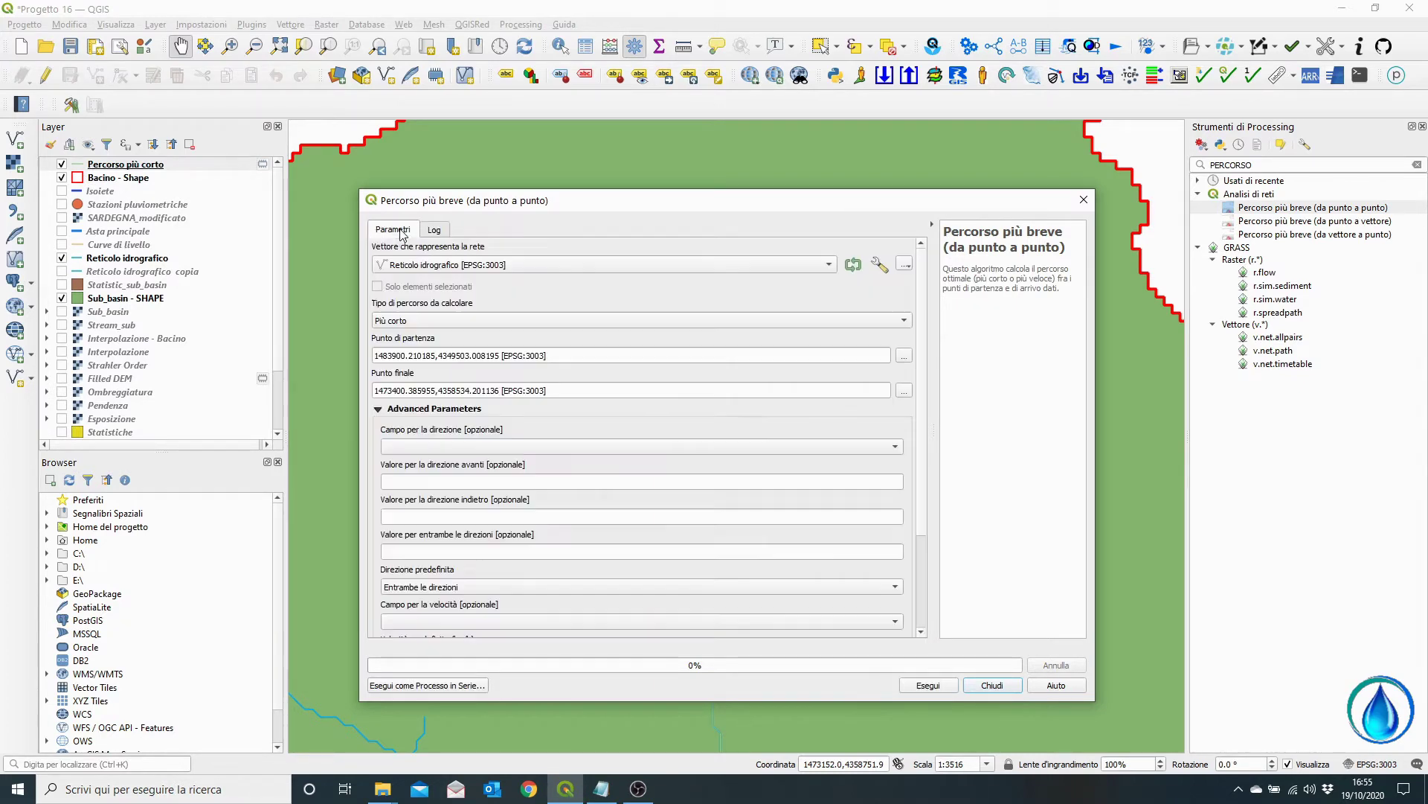
pyautogui.click(906, 362)
pyautogui.scroll(-5, 695, 414)
pyautogui.scroll(1, 661, 444)
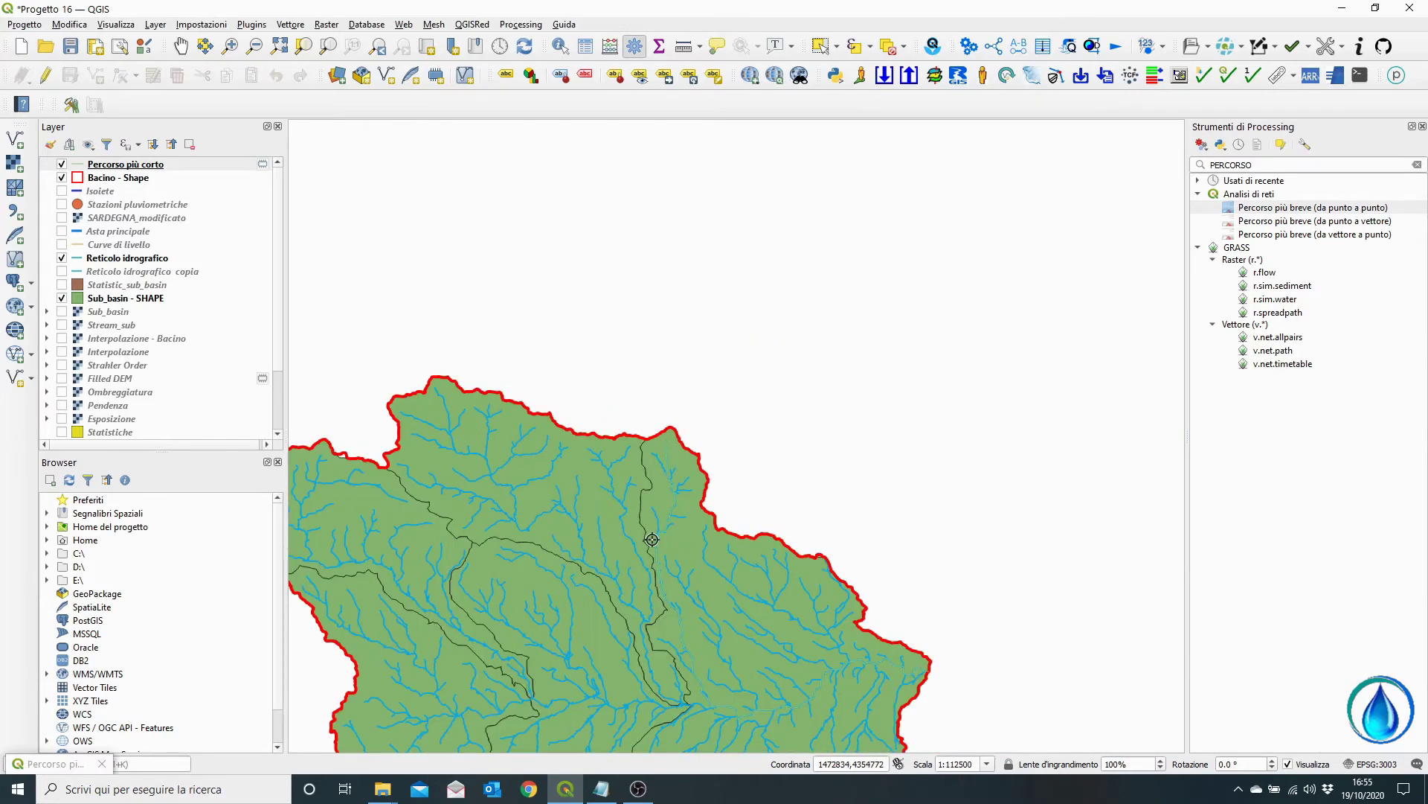
pyautogui.moveTo(647, 536); pyautogui.dragTo(656, 357)
pyautogui.scroll(7, 679, 471)
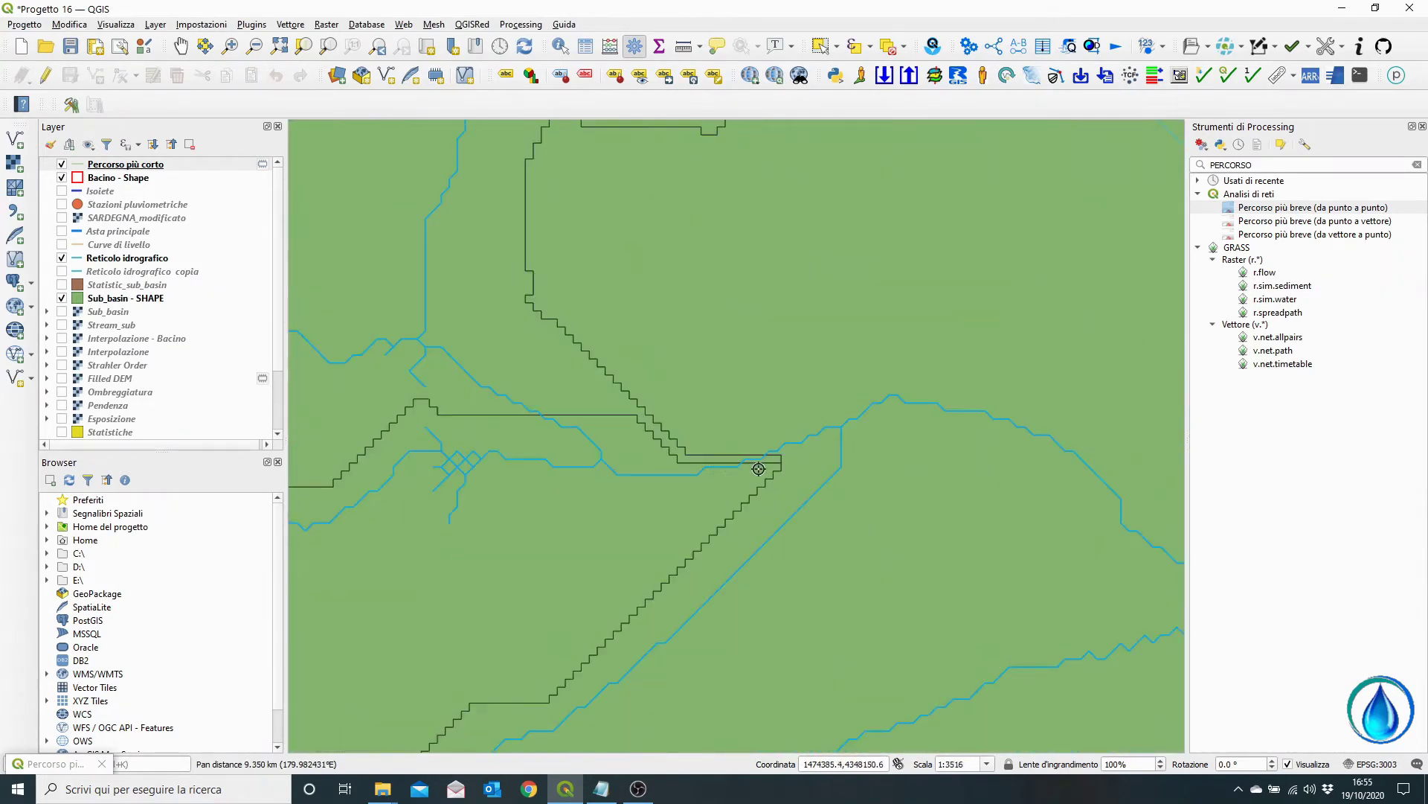
pyautogui.click(691, 446)
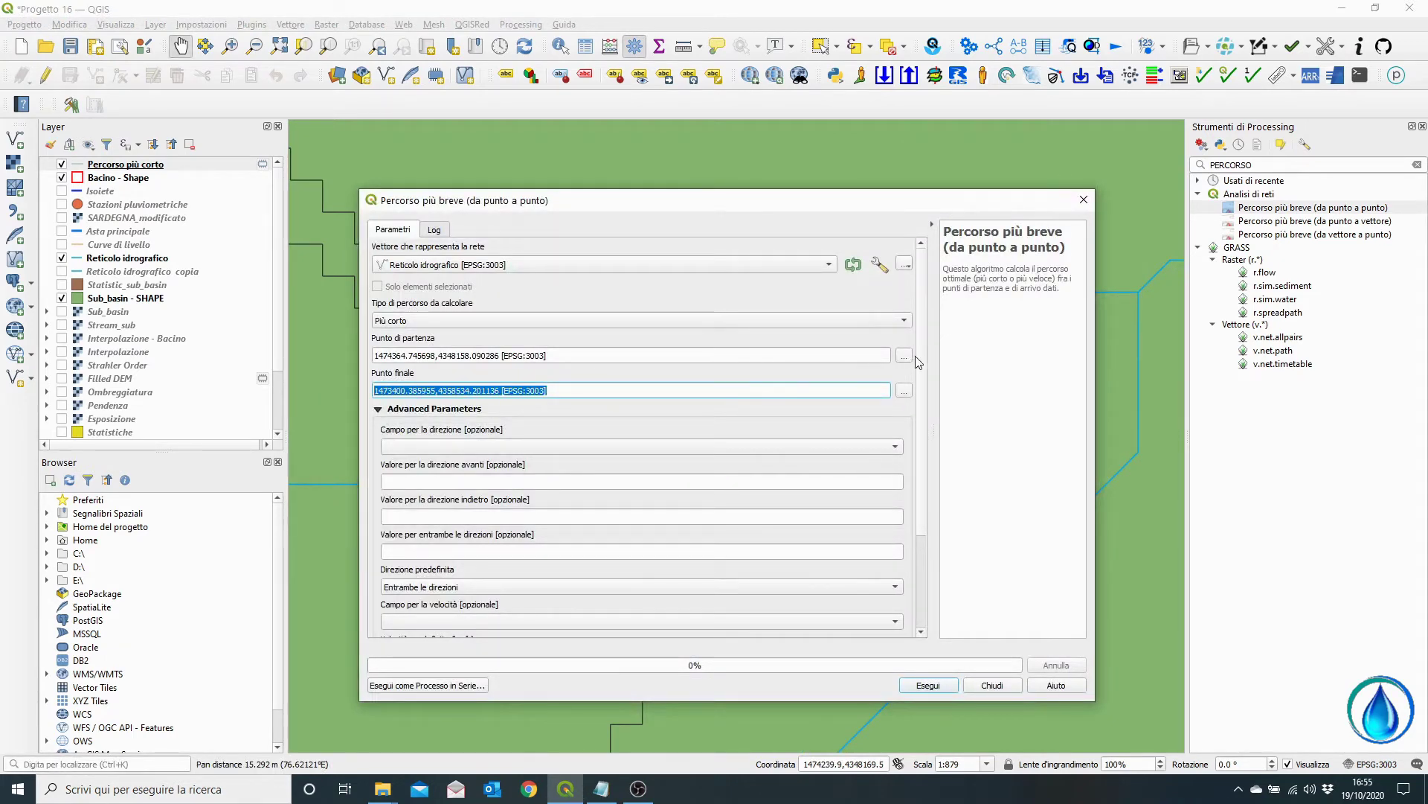
# - Pick the path's end point at the stream's southern tip in the south-central sub-basin, about 1467098, 4343107, and run the calculation
pyautogui.click(904, 390)
pyautogui.scroll(-5, 689, 502)
pyautogui.scroll(-3, 689, 503)
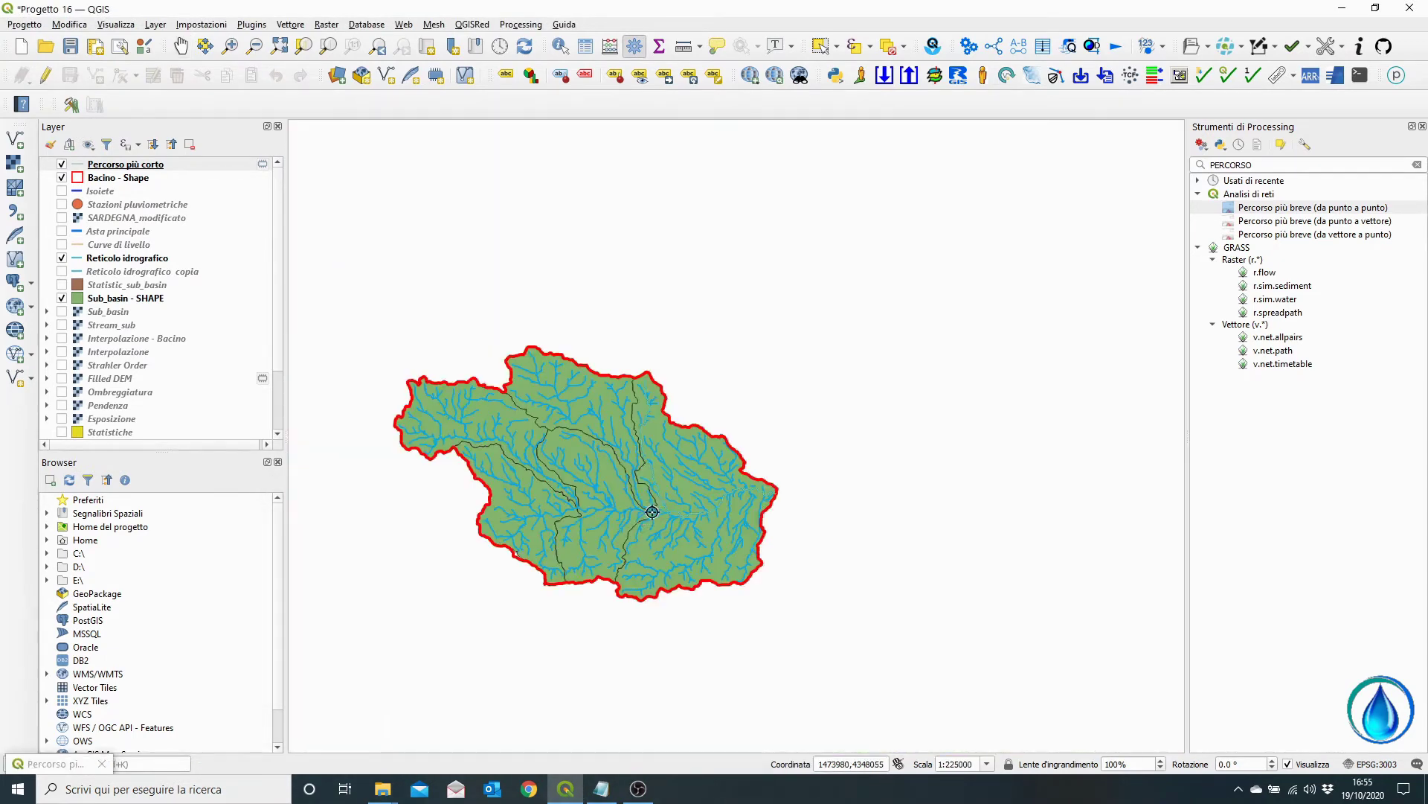
pyautogui.scroll(2, 638, 511)
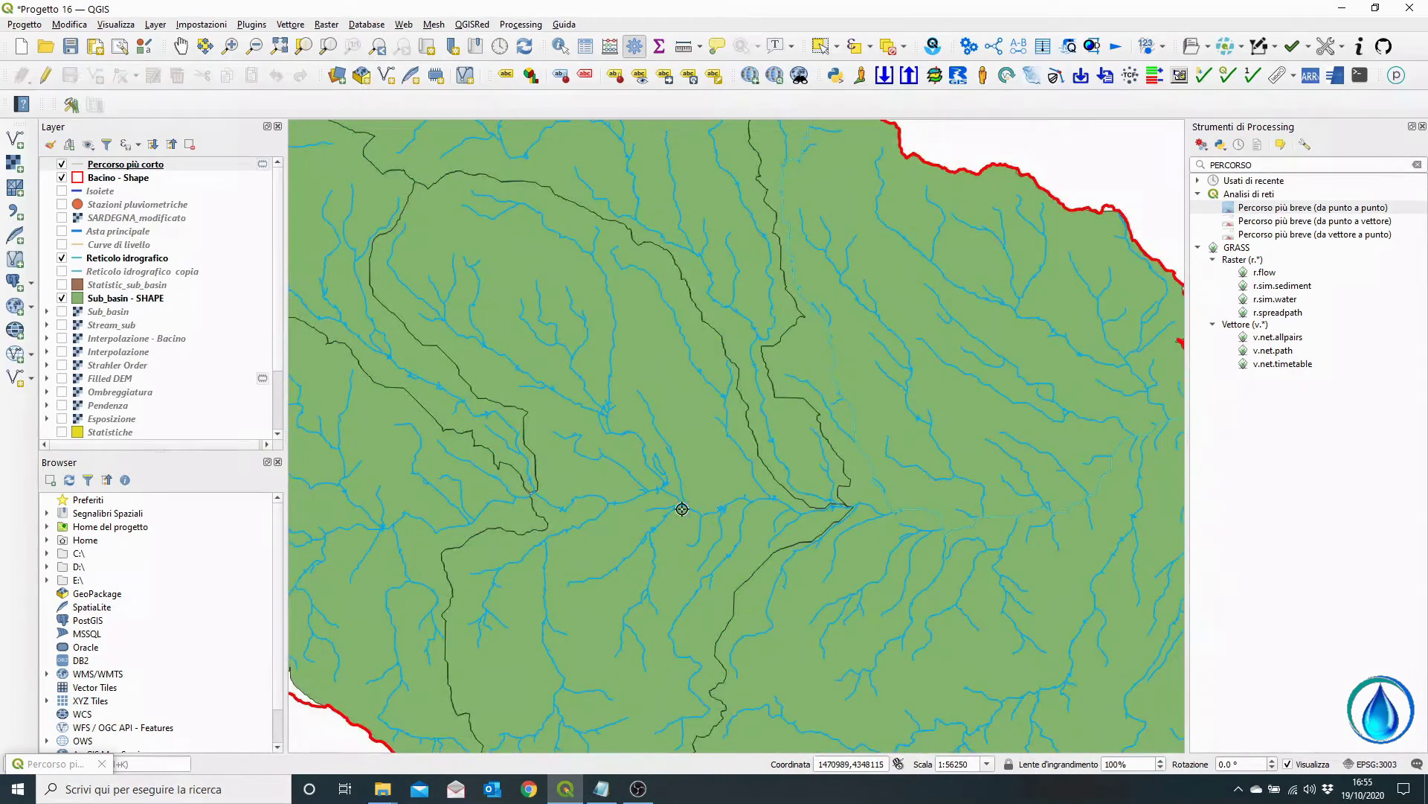
pyautogui.scroll(-1, 680, 506)
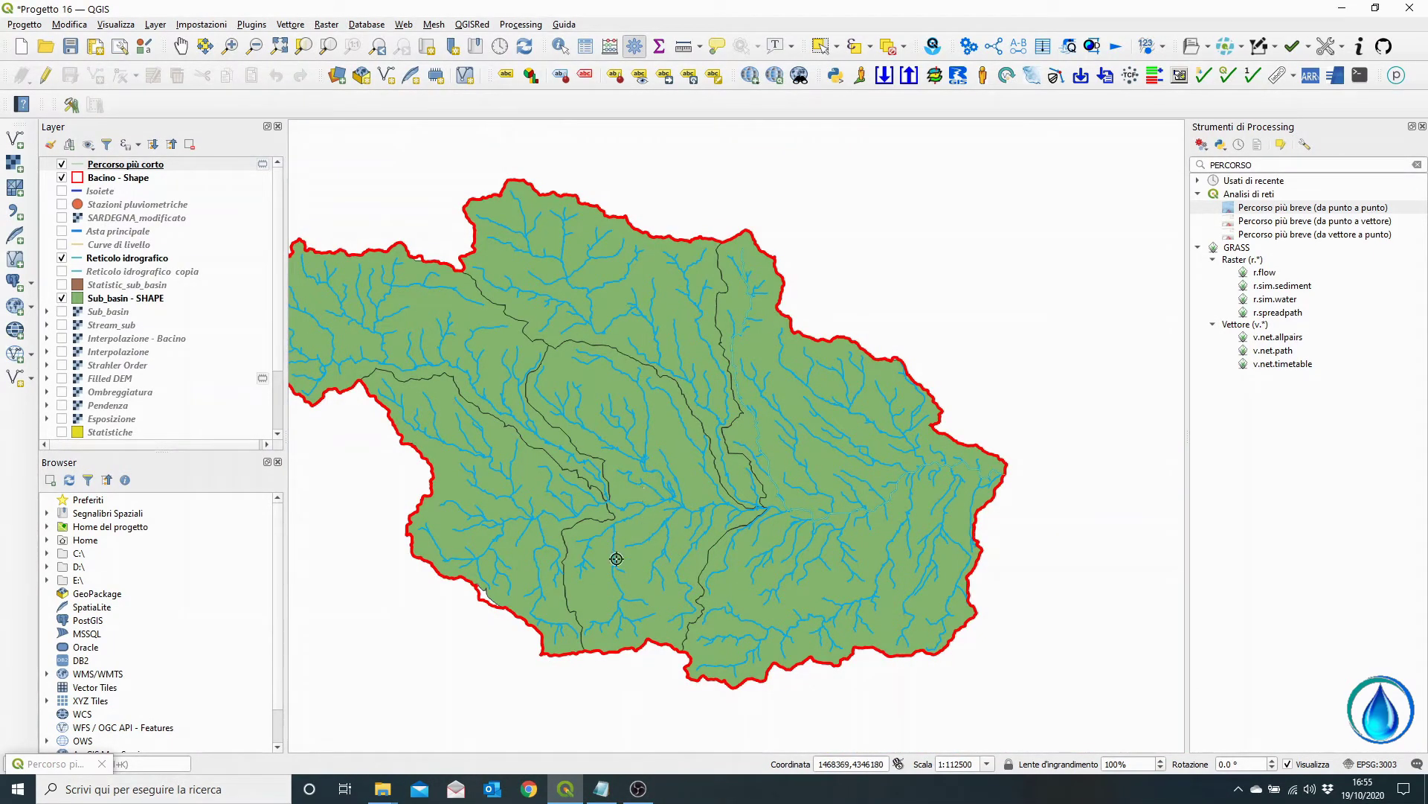
pyautogui.scroll(5, 584, 637)
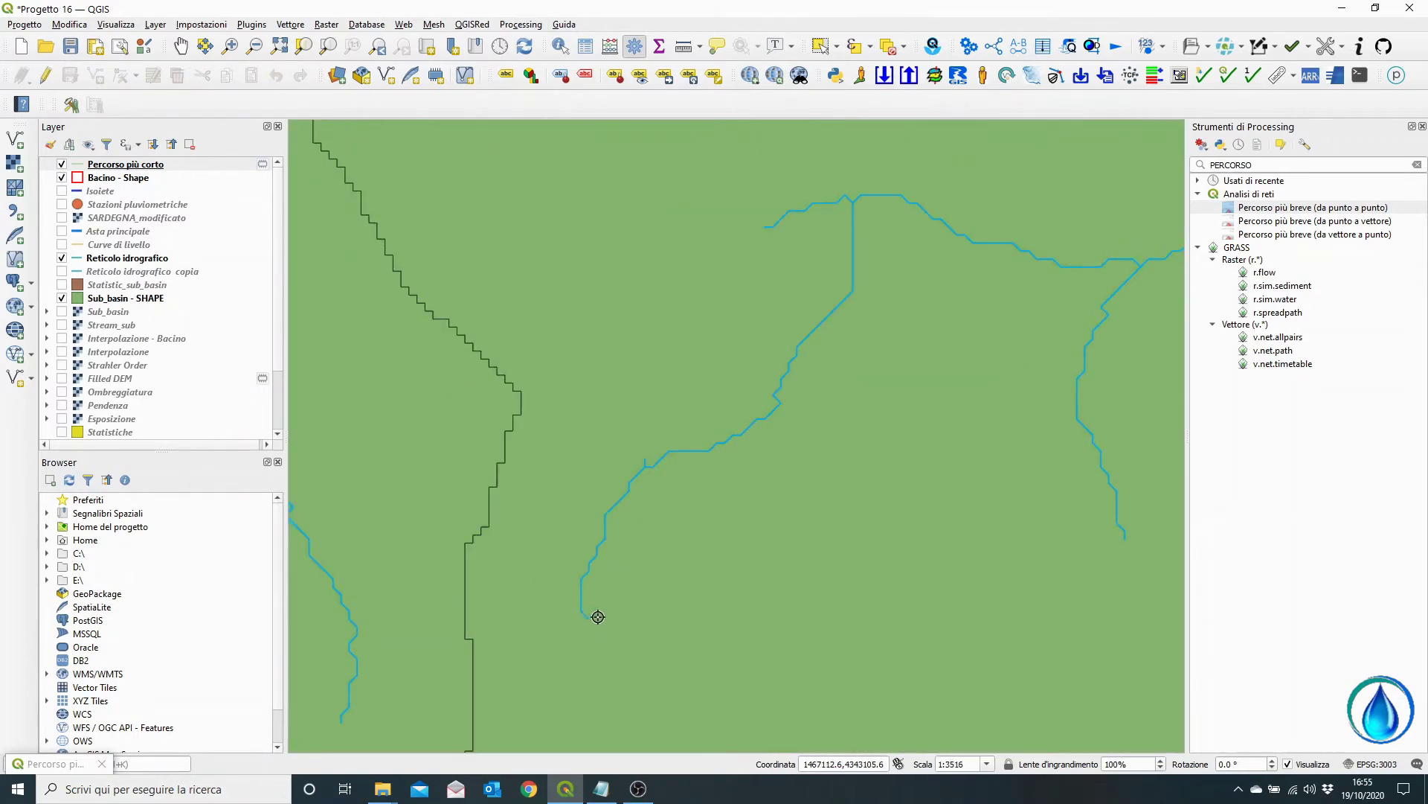
pyautogui.click(588, 616)
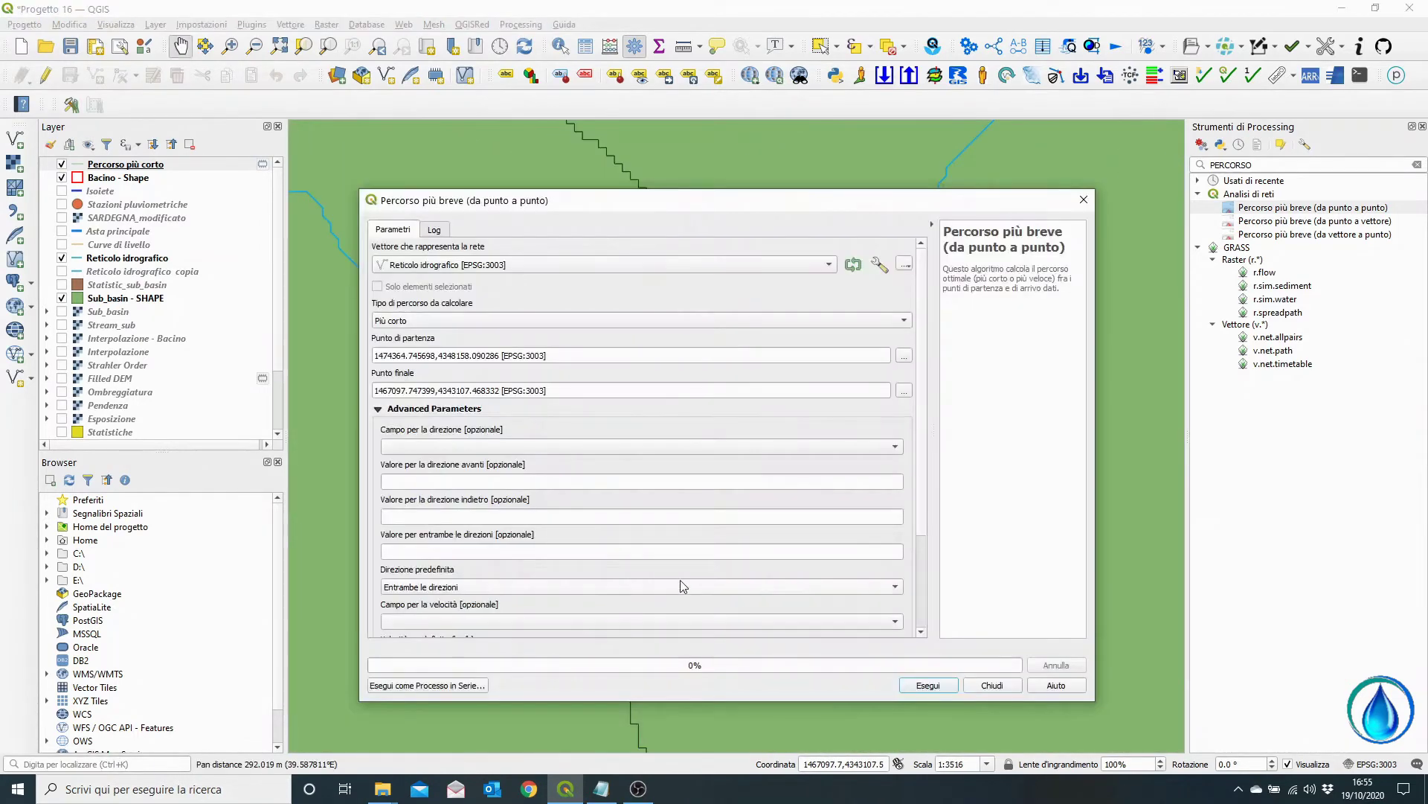
pyautogui.click(927, 685)
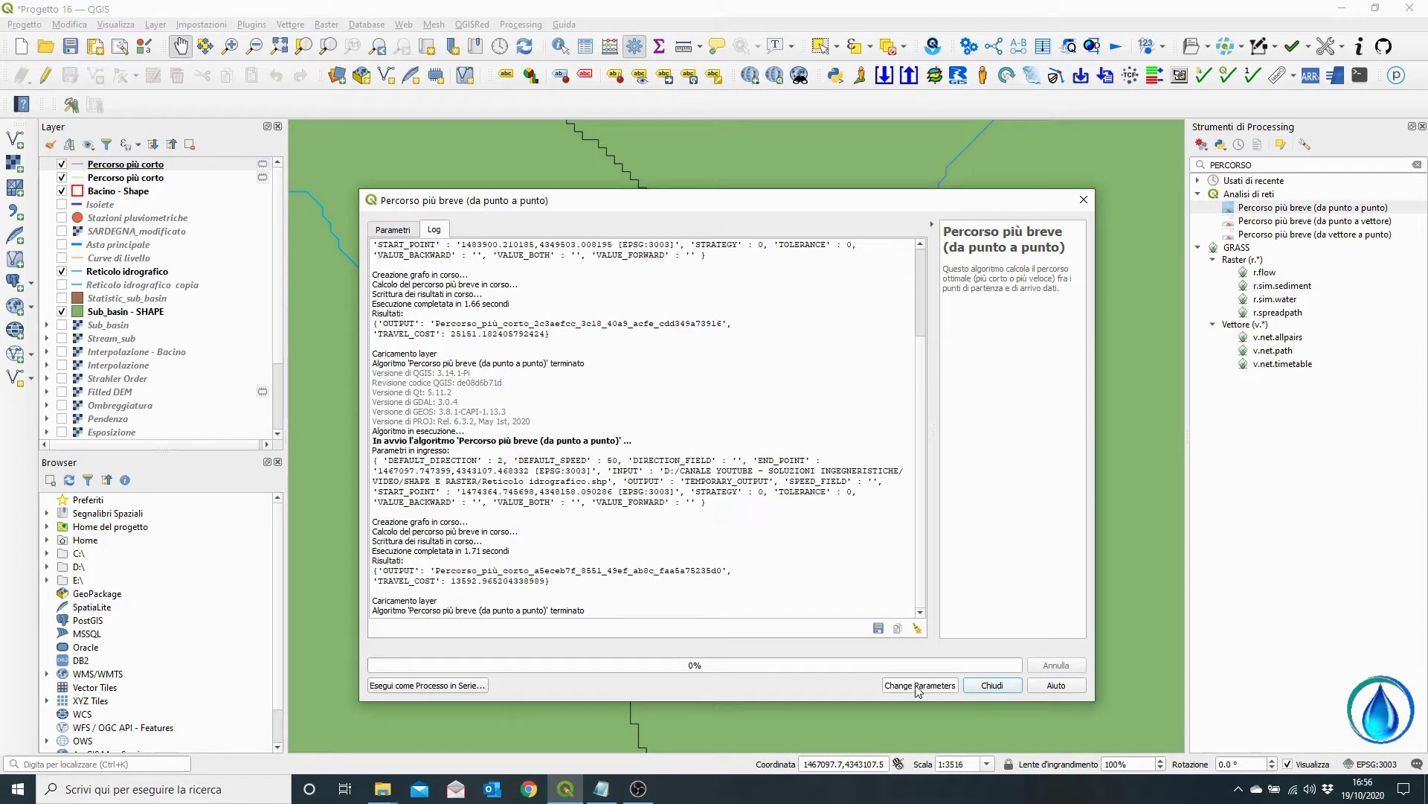
# - Set a new path start point at the outlet of the northern sub-basin, just west of the central boundary junction, about 1474116, 4348218
pyautogui.click(395, 230)
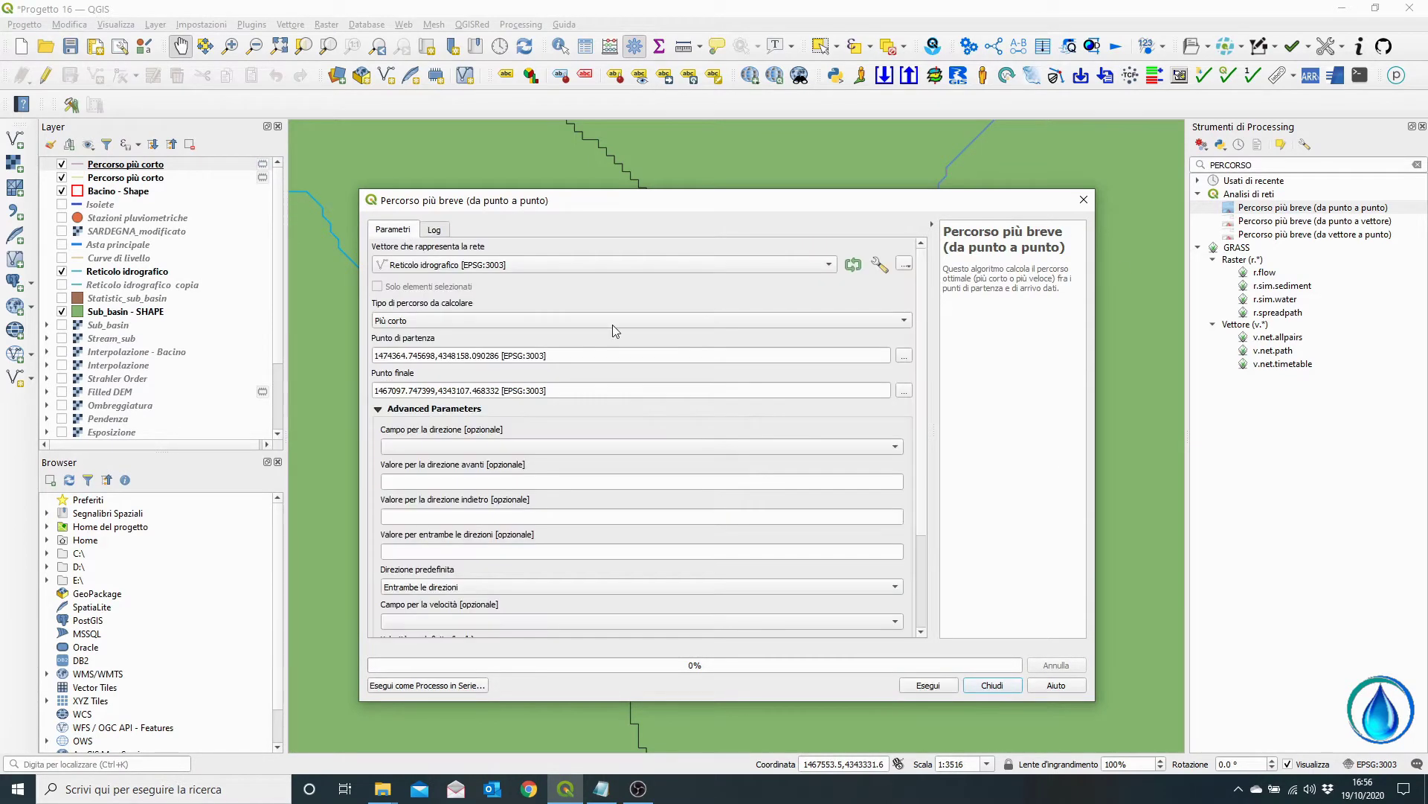
pyautogui.scroll(-3, 738, 403)
pyautogui.scroll(3, 740, 406)
pyautogui.click(905, 357)
pyautogui.scroll(-6, 826, 345)
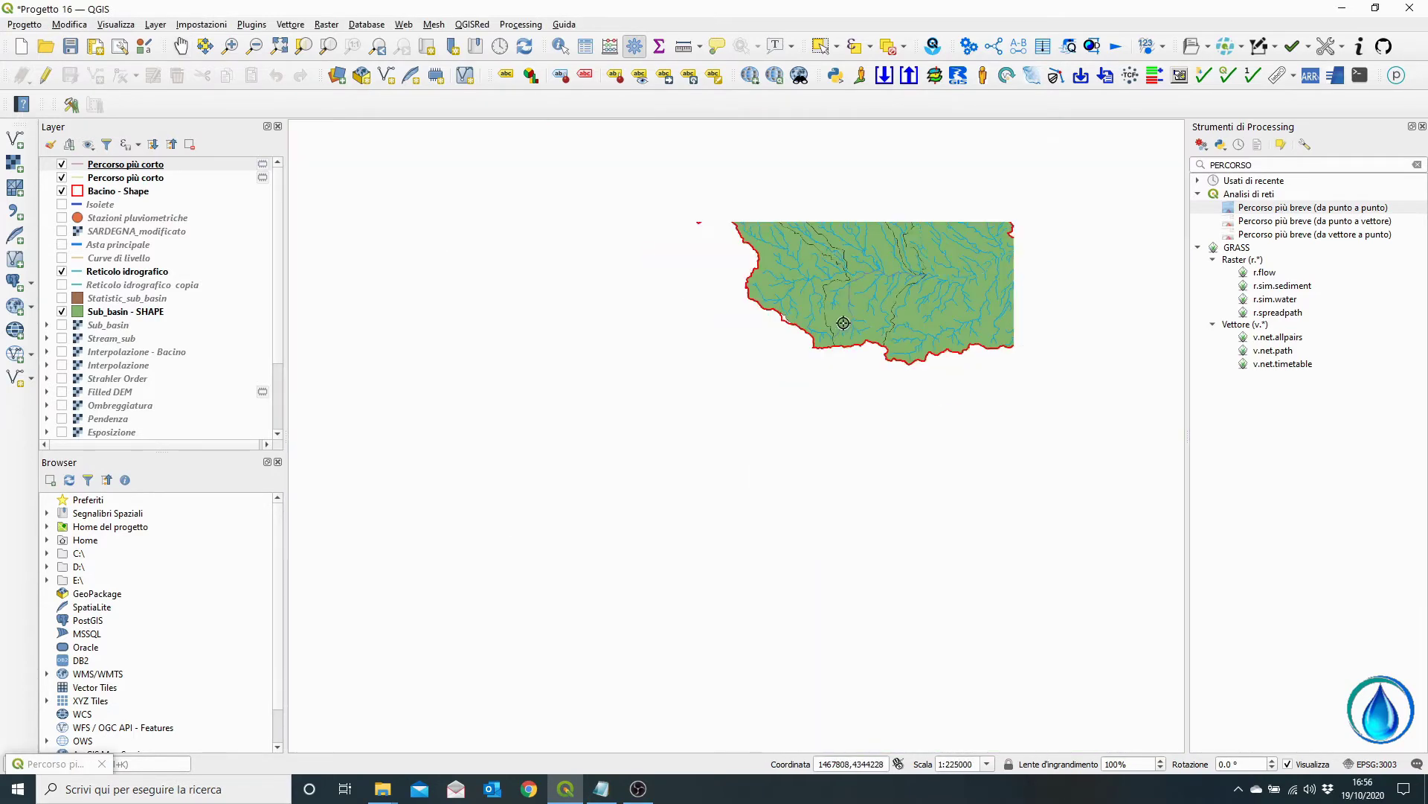
pyautogui.scroll(5, 837, 336)
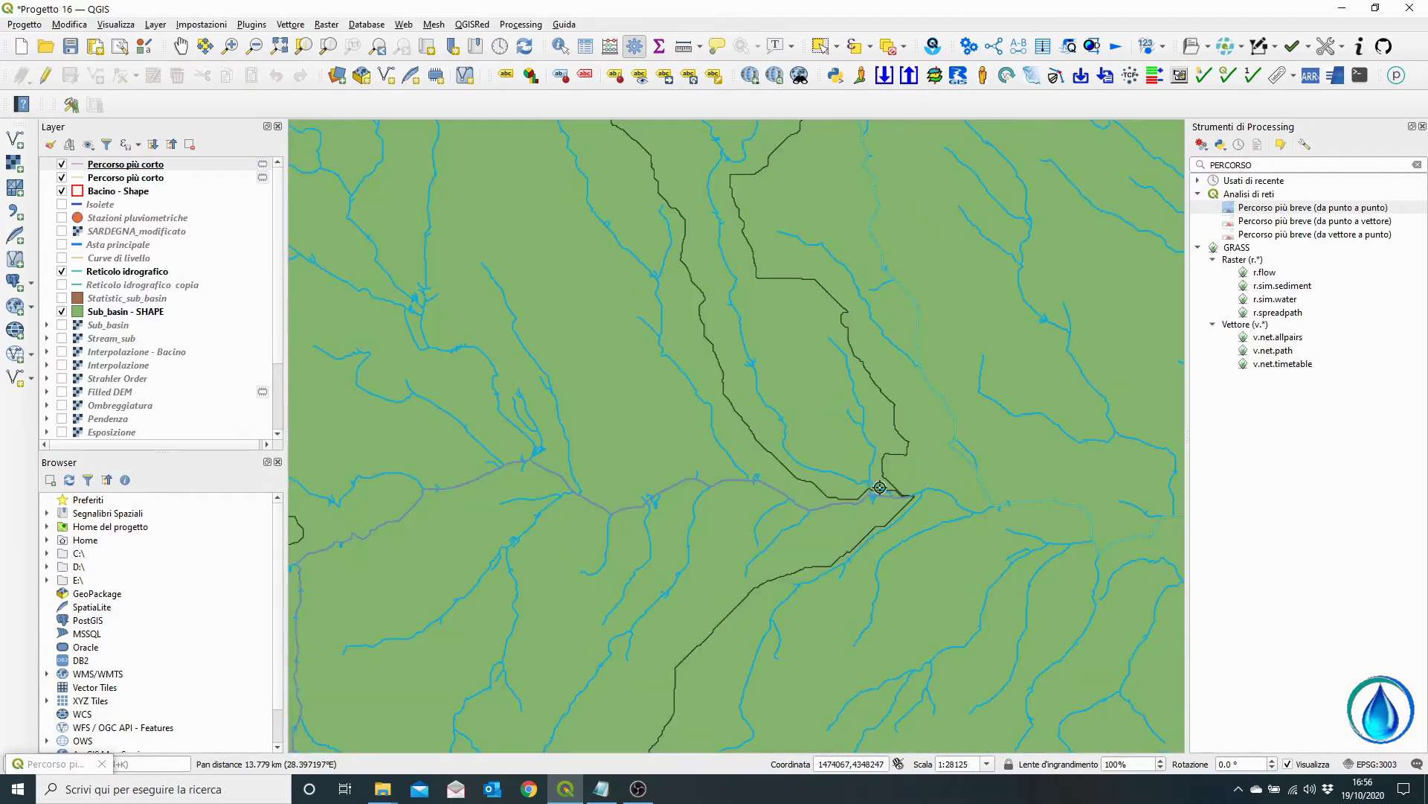
pyautogui.scroll(2, 864, 488)
pyautogui.click(919, 505)
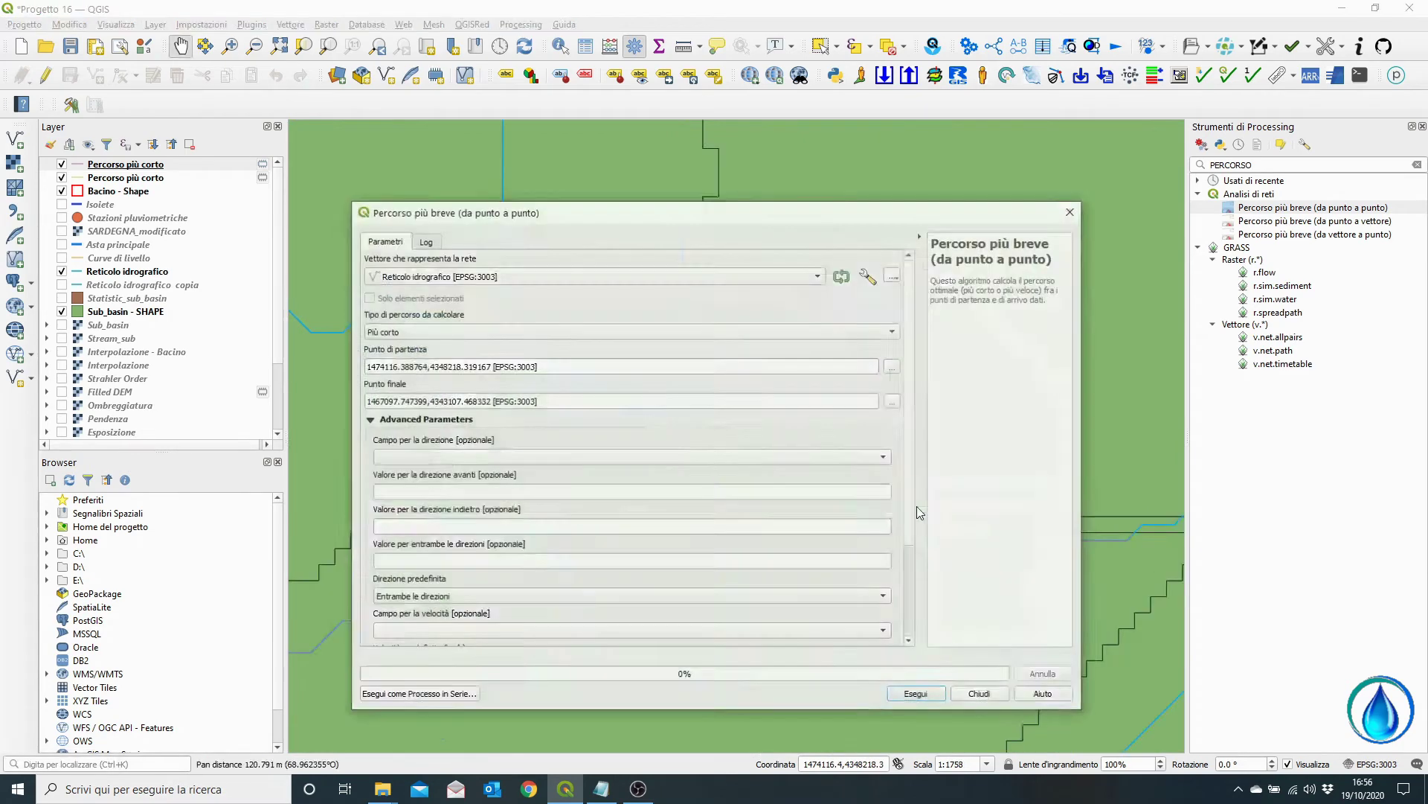
# - Pick the end point at the stream's northwestern tip in the northern sub-basin, about 1462779, 4359879, and run the calculation
pyautogui.tripleClick(619, 388)
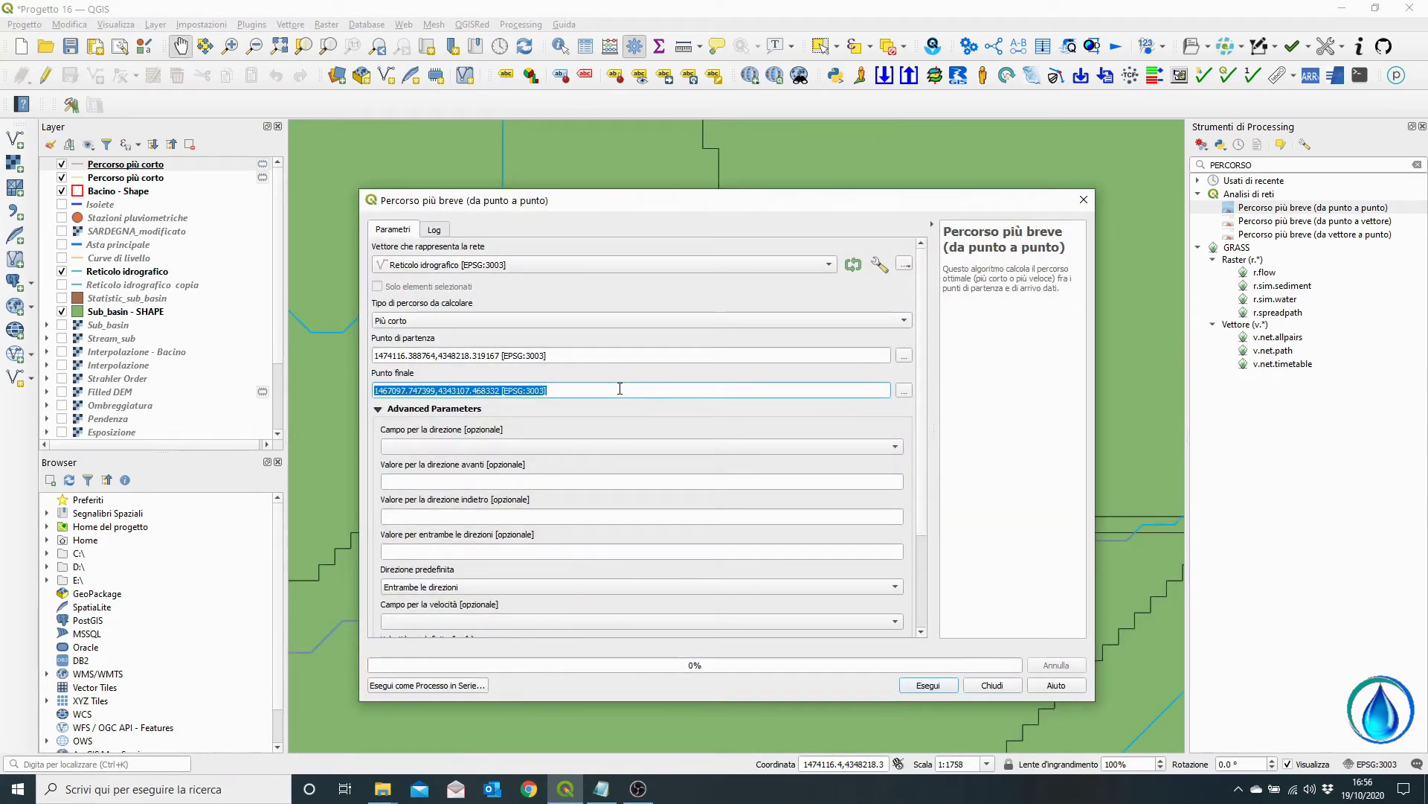
pyautogui.click(903, 392)
pyautogui.scroll(-4, 739, 395)
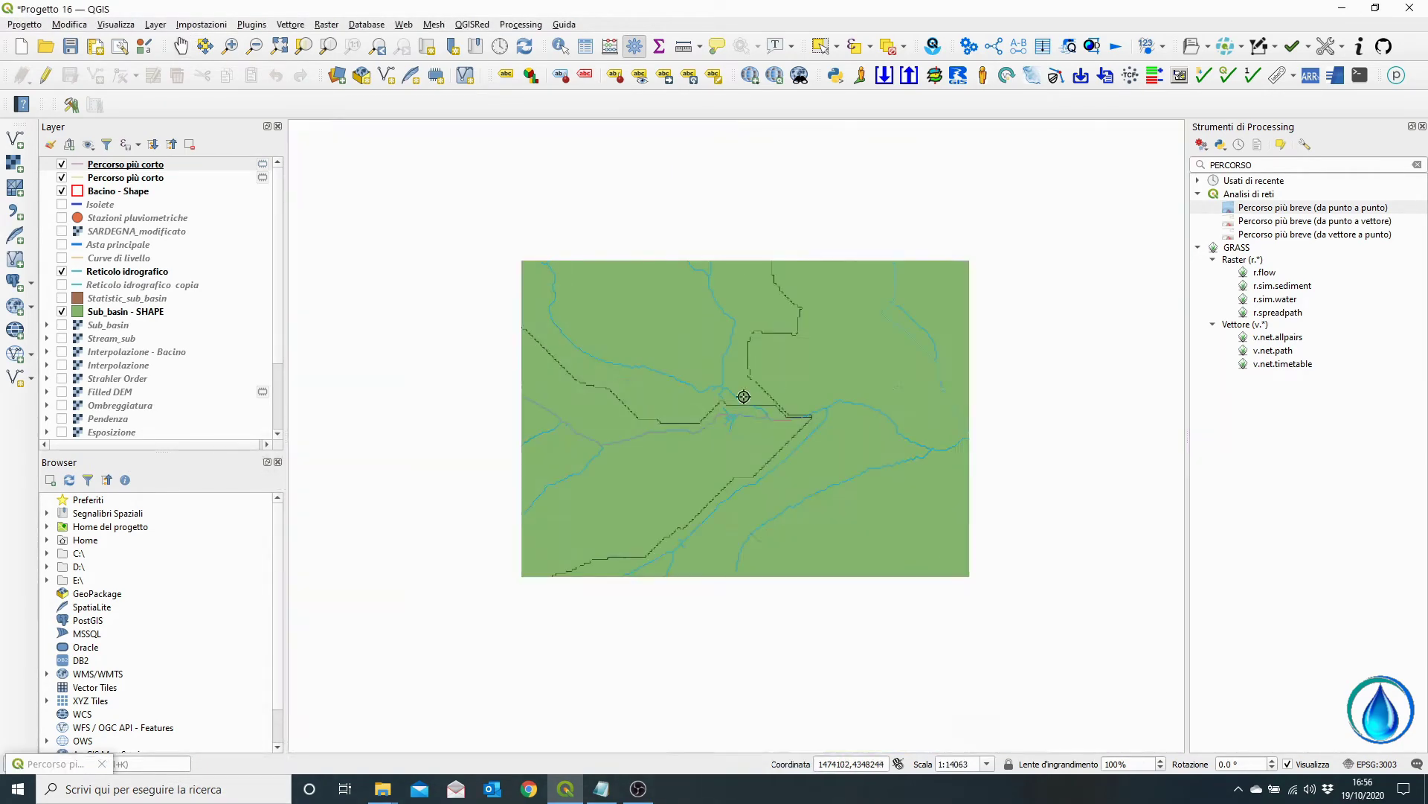
pyautogui.moveTo(629, 275); pyautogui.dragTo(658, 351)
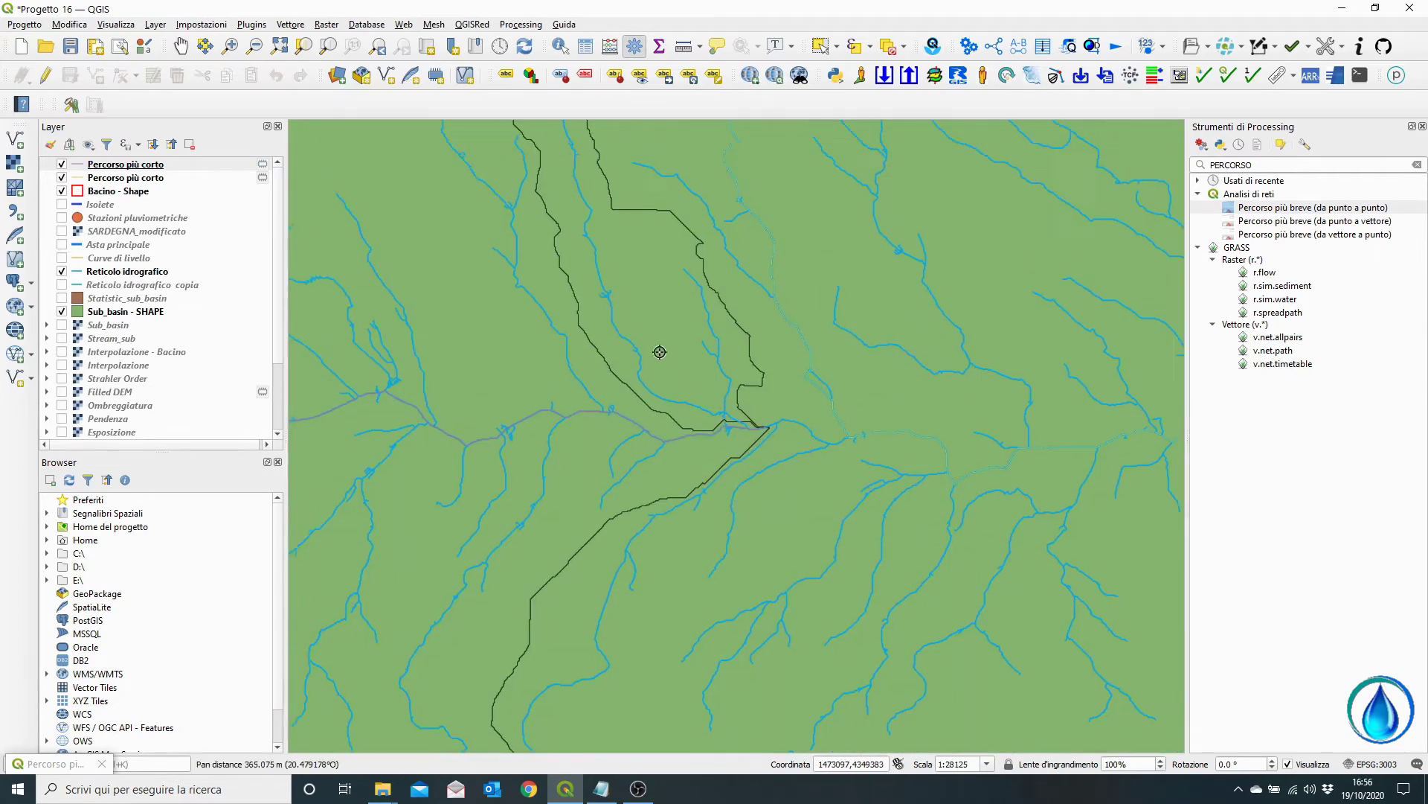
pyautogui.moveTo(587, 208); pyautogui.dragTo(658, 488)
pyautogui.moveTo(596, 387); pyautogui.dragTo(686, 501)
pyautogui.moveTo(622, 297); pyautogui.dragTo(622, 422)
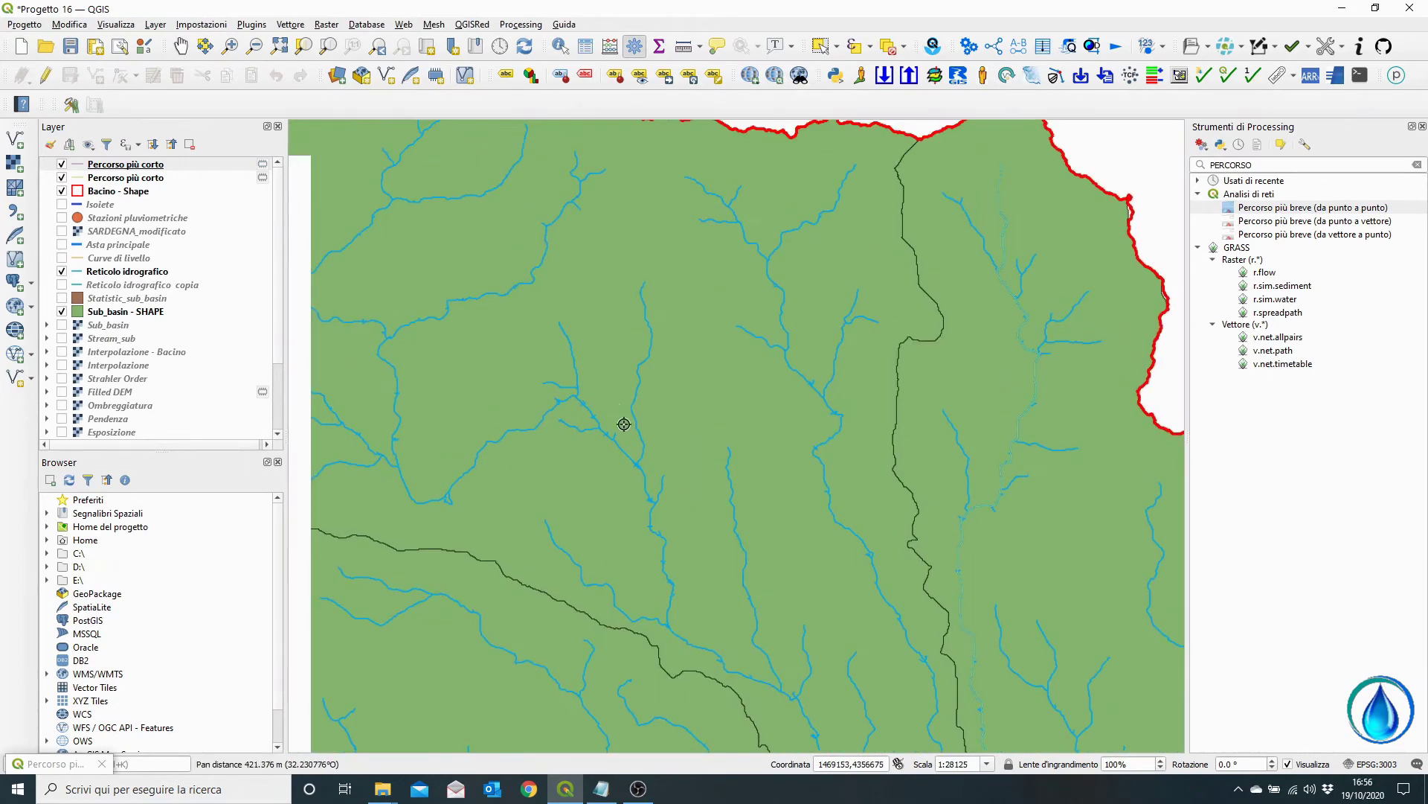
pyautogui.scroll(-1, 632, 424)
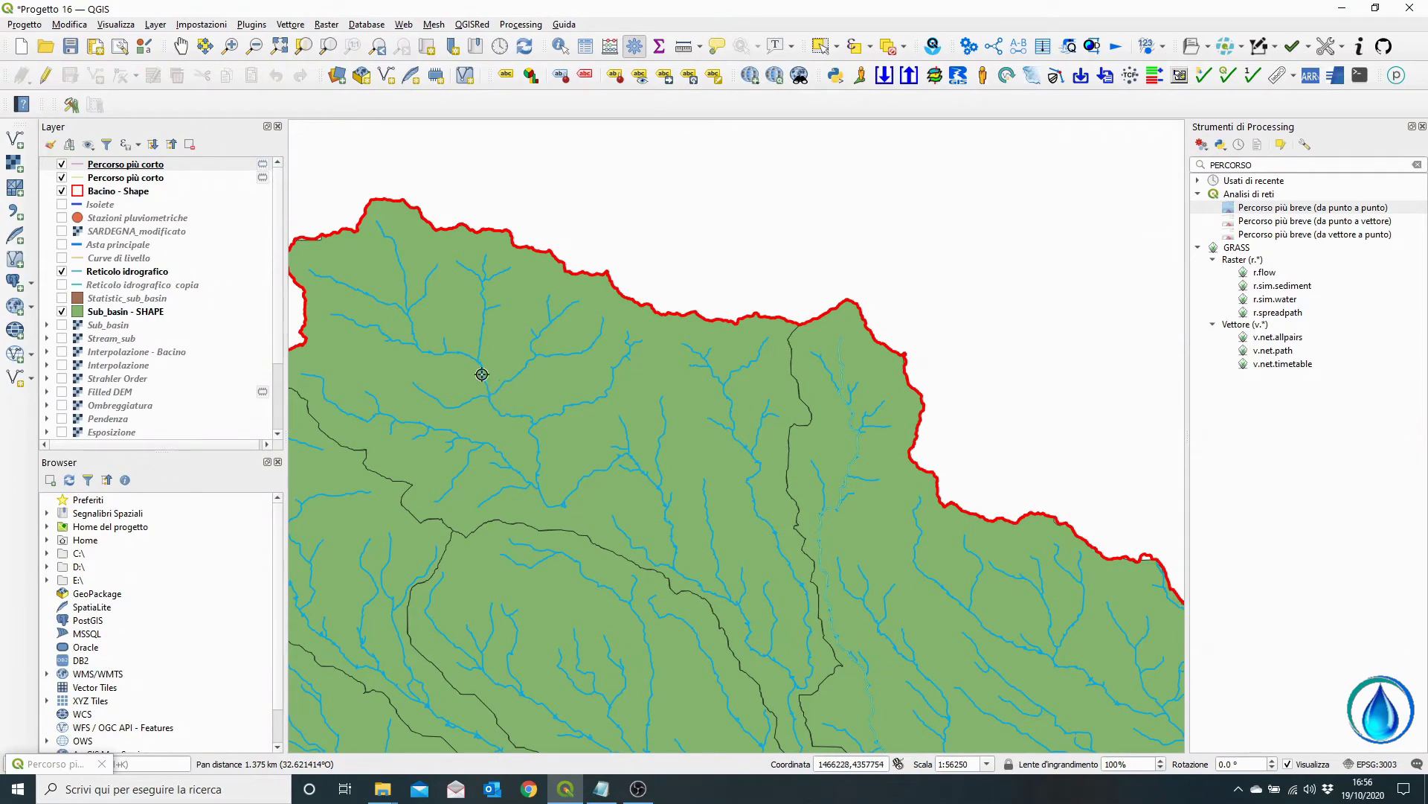
pyautogui.moveTo(307, 266); pyautogui.dragTo(402, 316)
pyautogui.scroll(2, 400, 321)
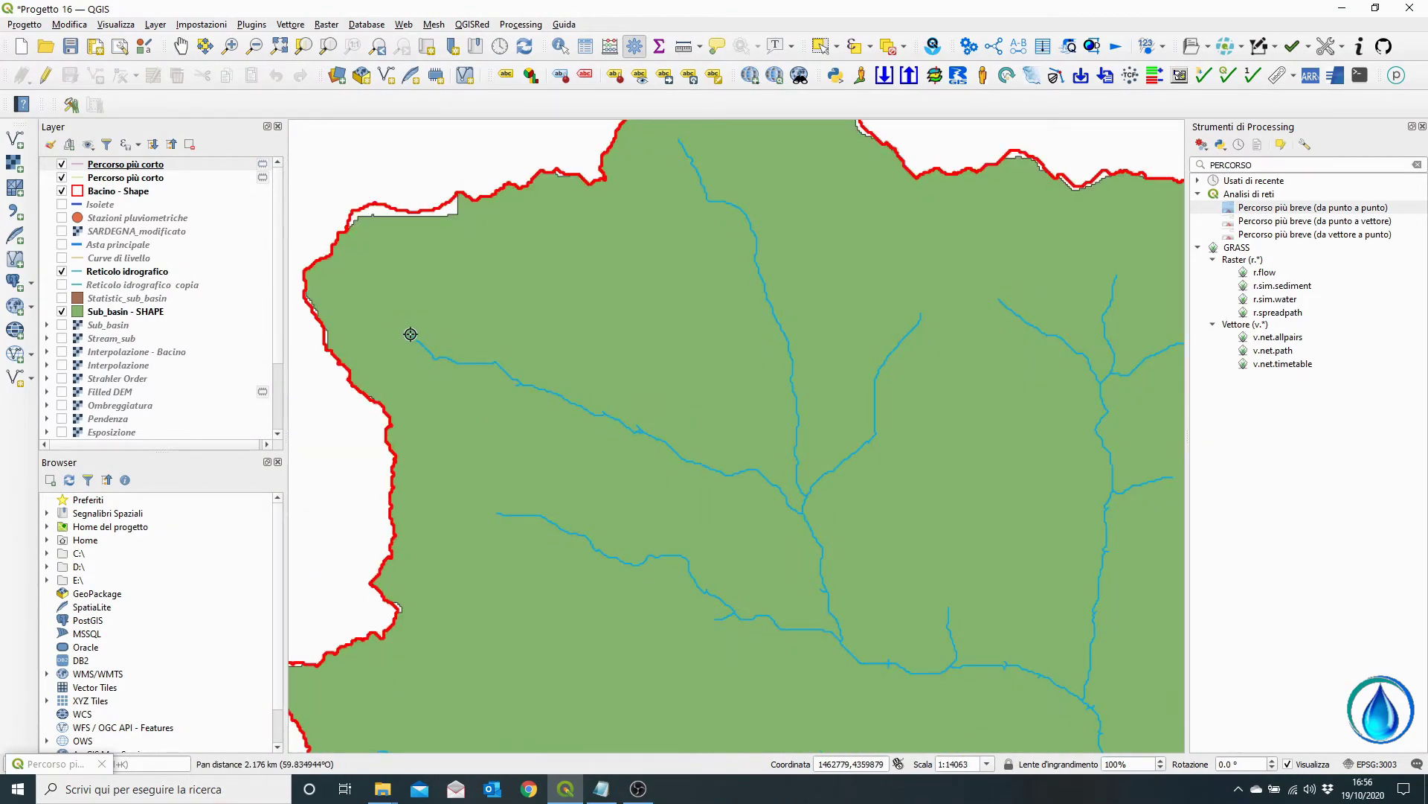
pyautogui.click(410, 336)
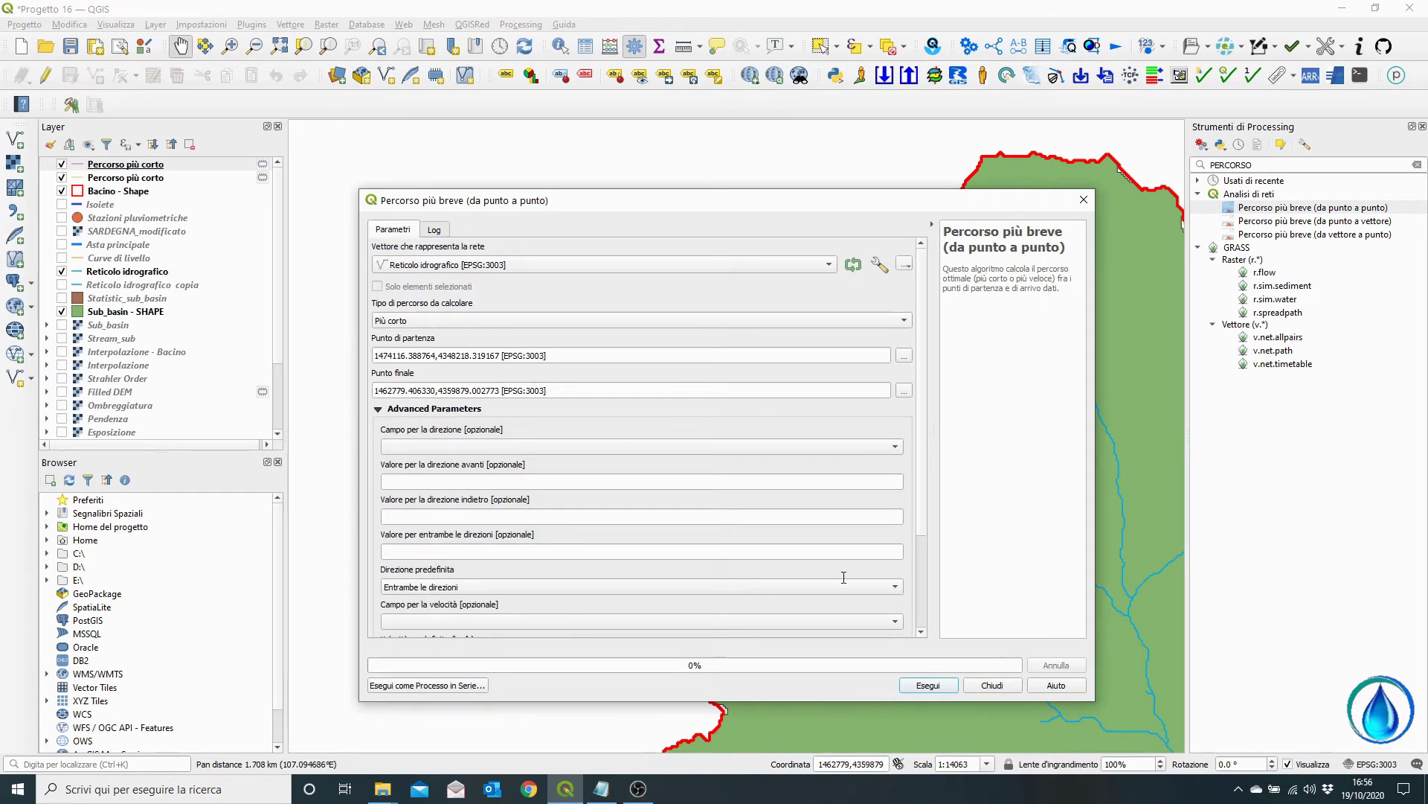
pyautogui.click(926, 686)
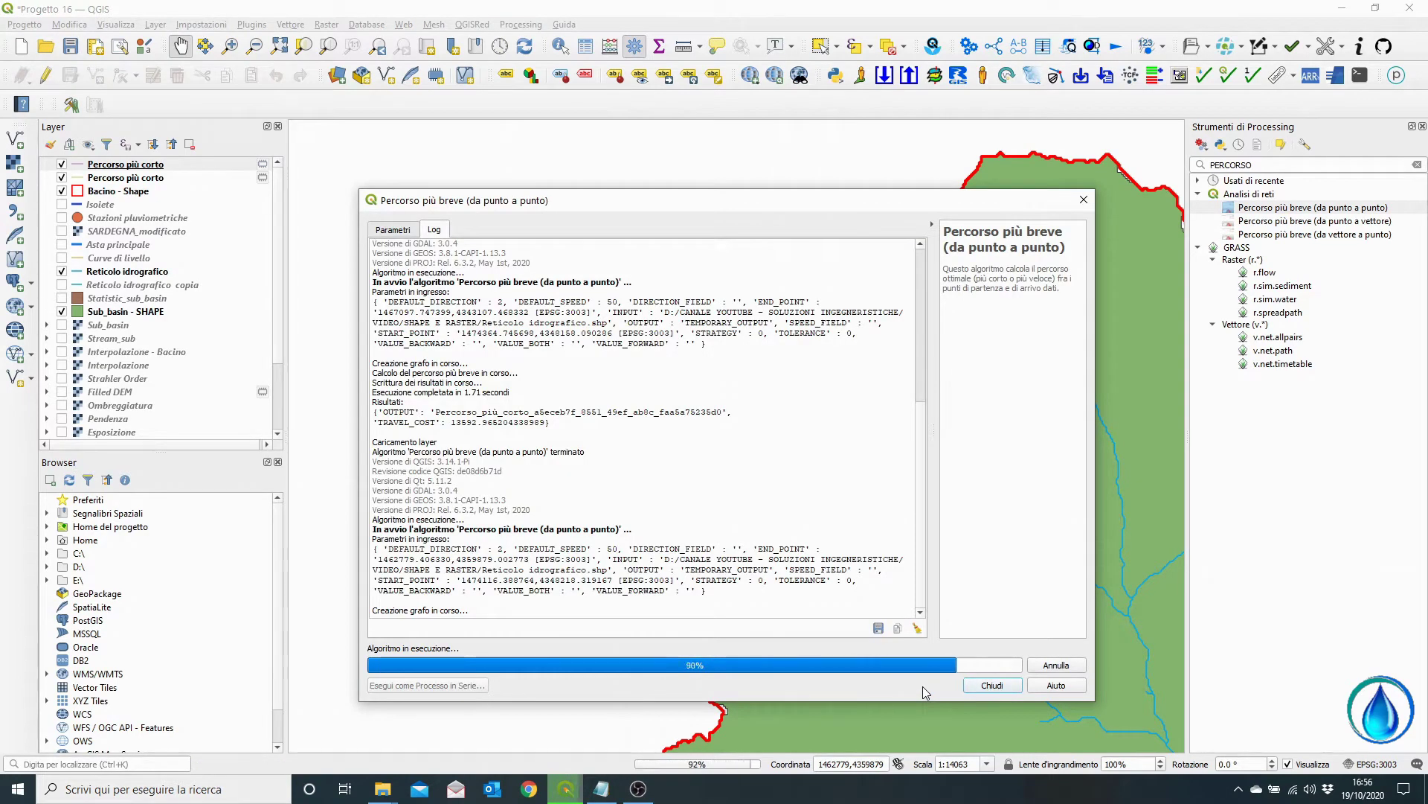
# - Set a new start point where the stream crosses the southwestern sub-basin's eastern boundary, about 1467966, 4348404
pyautogui.click(390, 230)
pyautogui.press('Escape')
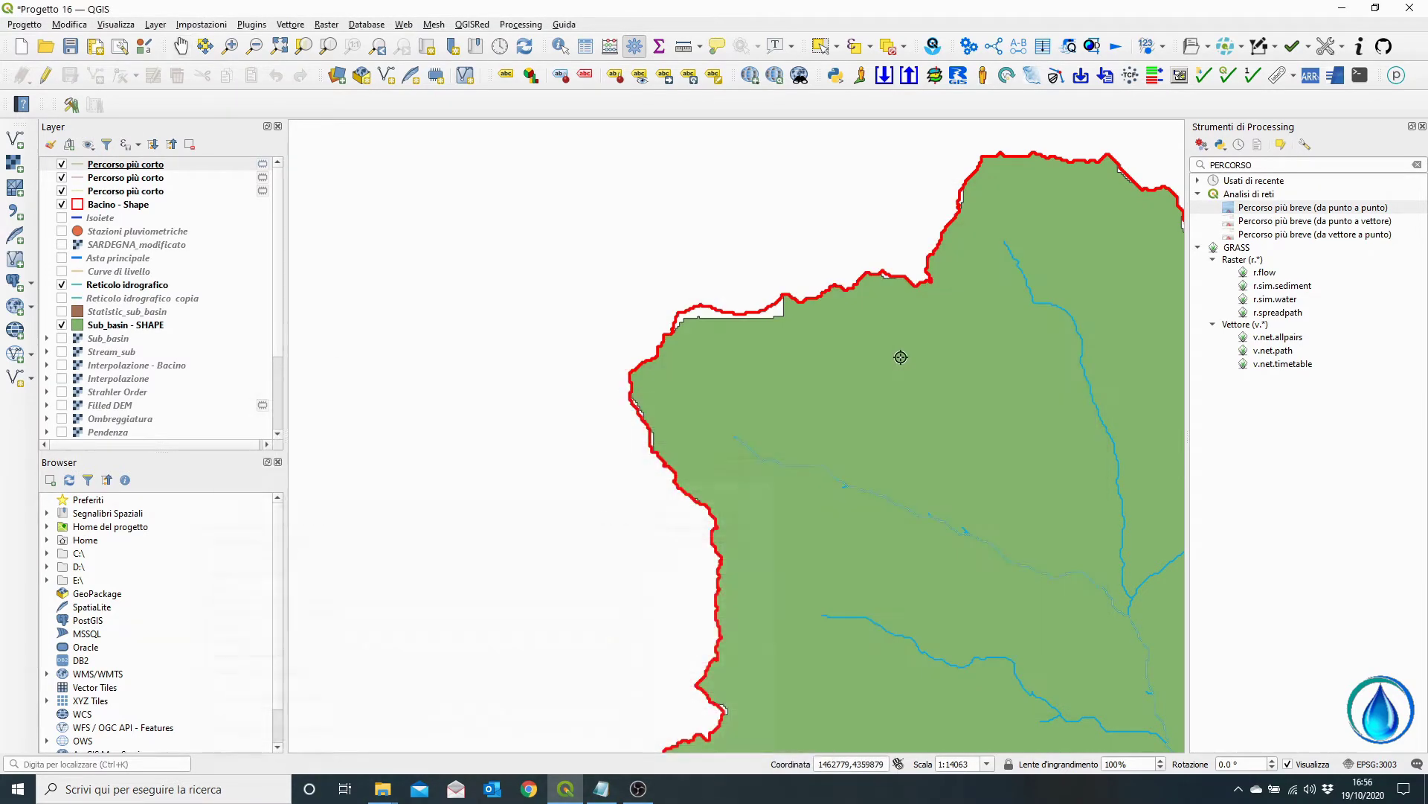
pyautogui.scroll(-5, 950, 506)
pyautogui.scroll(3, 913, 491)
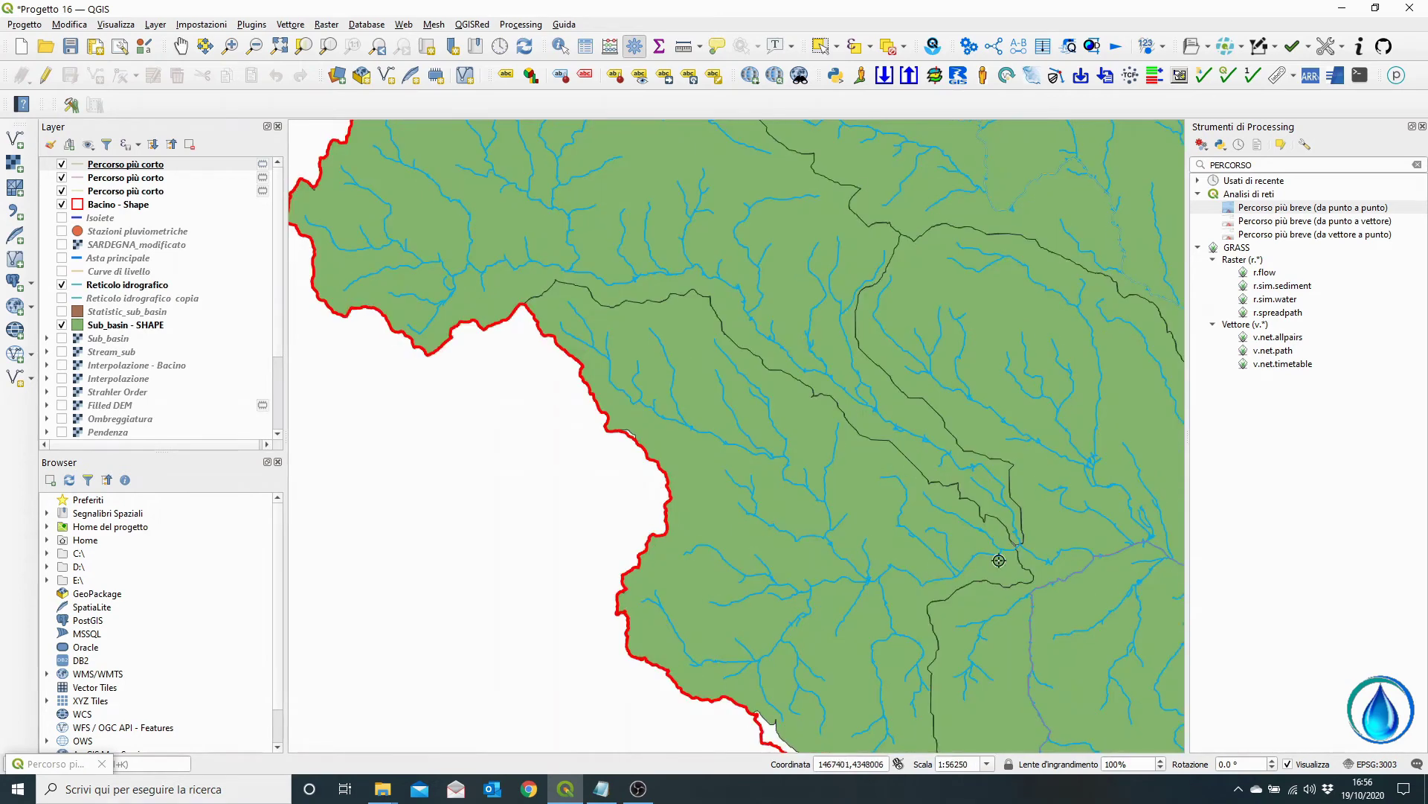
pyautogui.scroll(6, 999, 560)
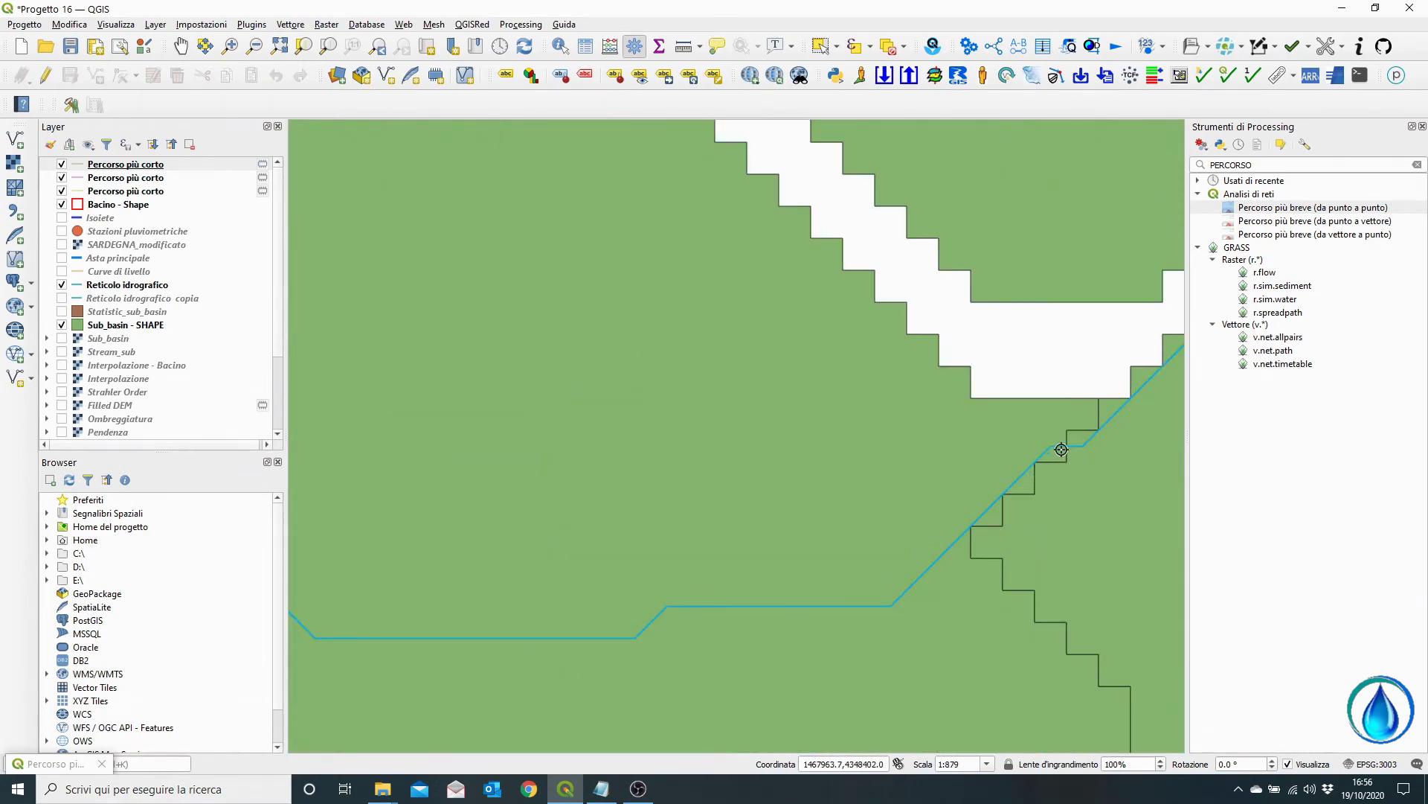
pyautogui.click(1068, 444)
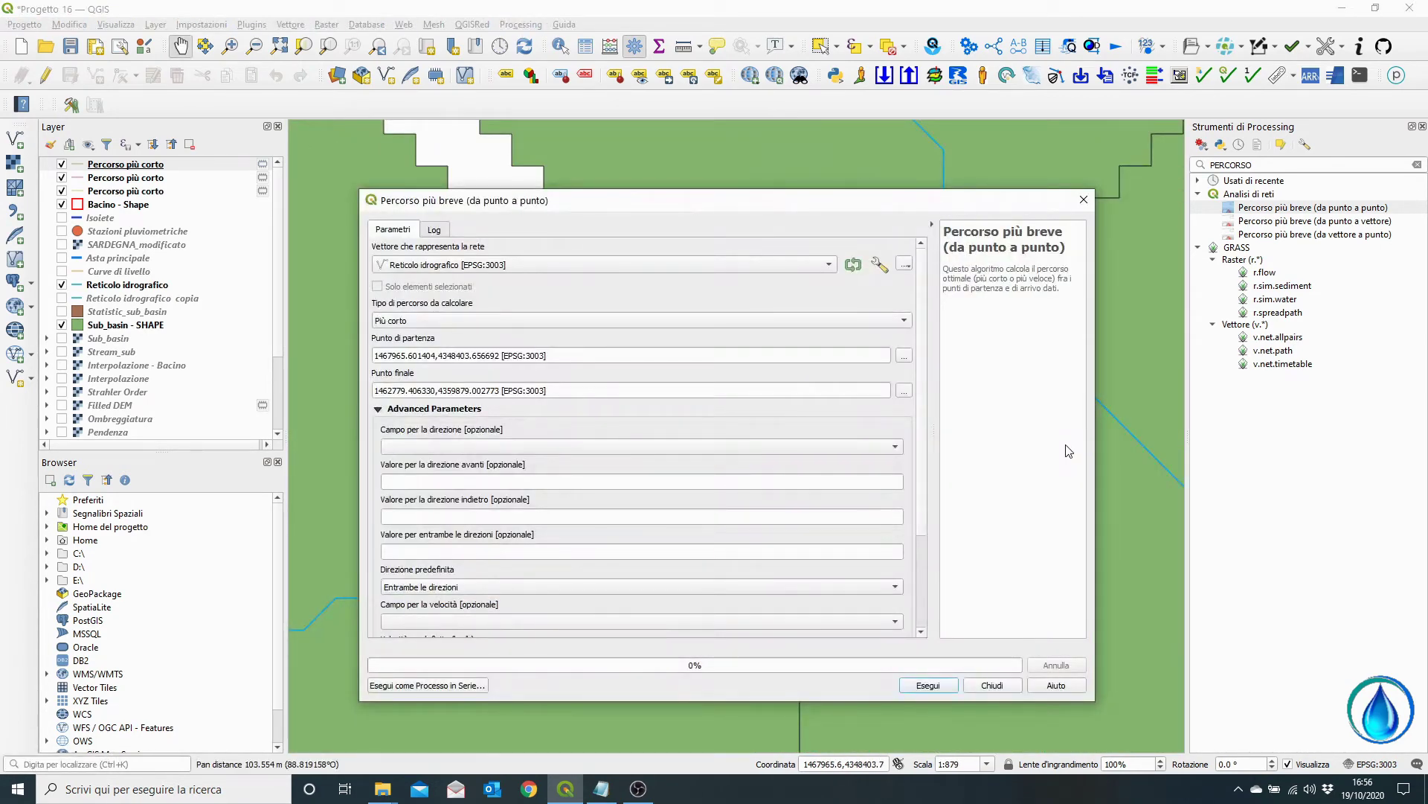
# - Clear both path points and re-pick the start point on the southwestern sub-basin's outlet stream, about 1467966, 4348403
pyautogui.tripleClick(446, 360)
pyautogui.press('Delete')
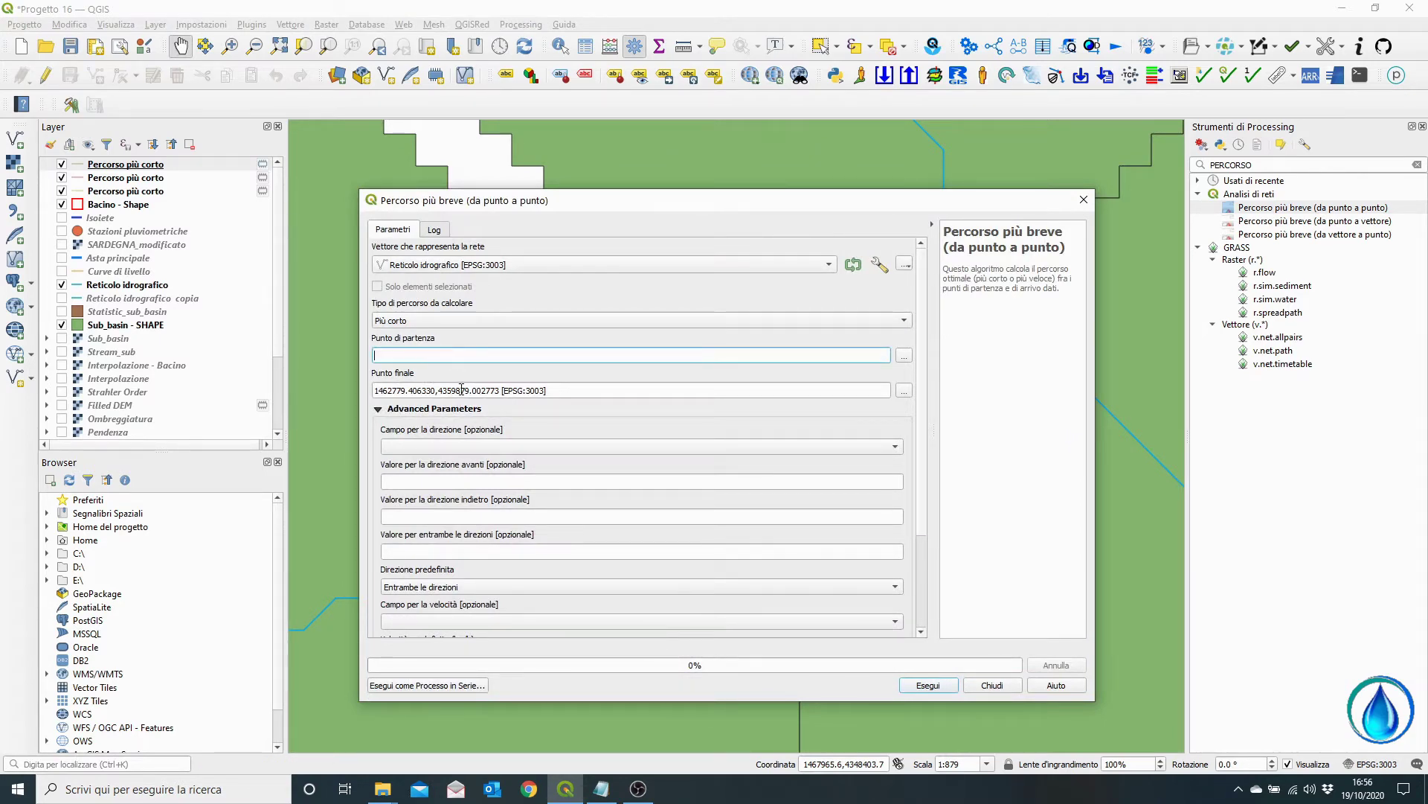
pyautogui.tripleClick(468, 390)
pyautogui.press('Delete')
pyautogui.click(904, 355)
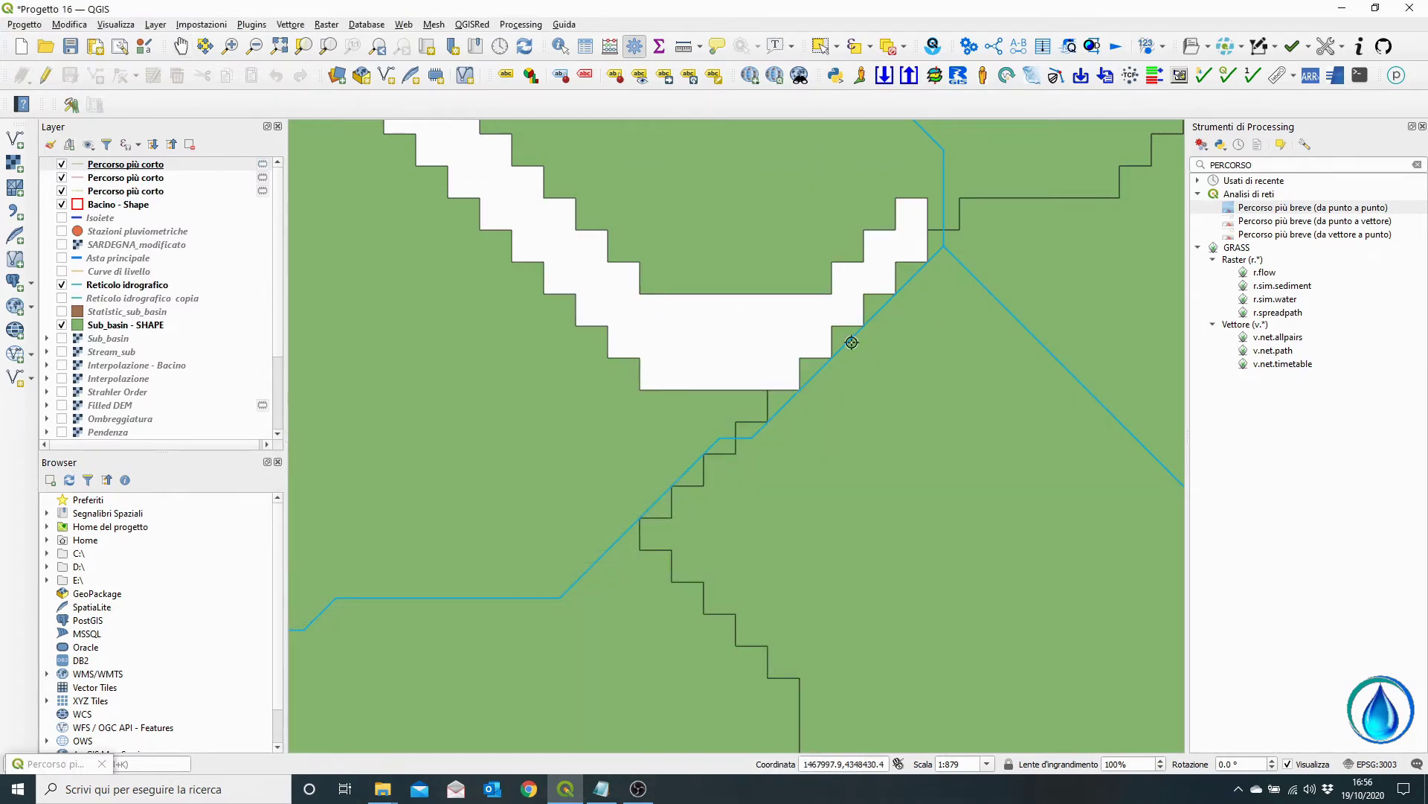
pyautogui.click(736, 436)
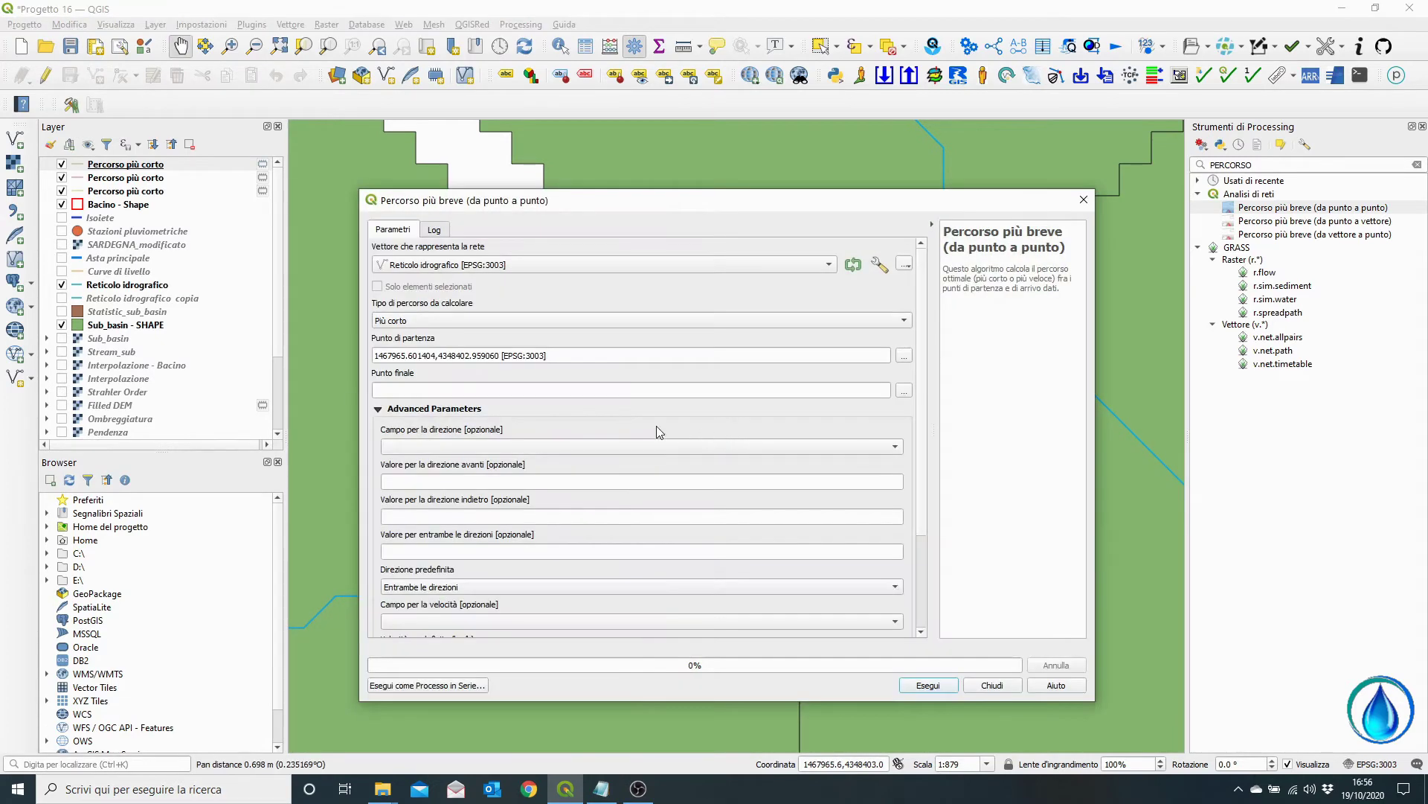
# - Pick the end point at the stream's northwestern tip in the southwestern sub-basin, about 1458990, 4353311, and run the calculation
pyautogui.click(903, 390)
pyautogui.scroll(-5, 572, 451)
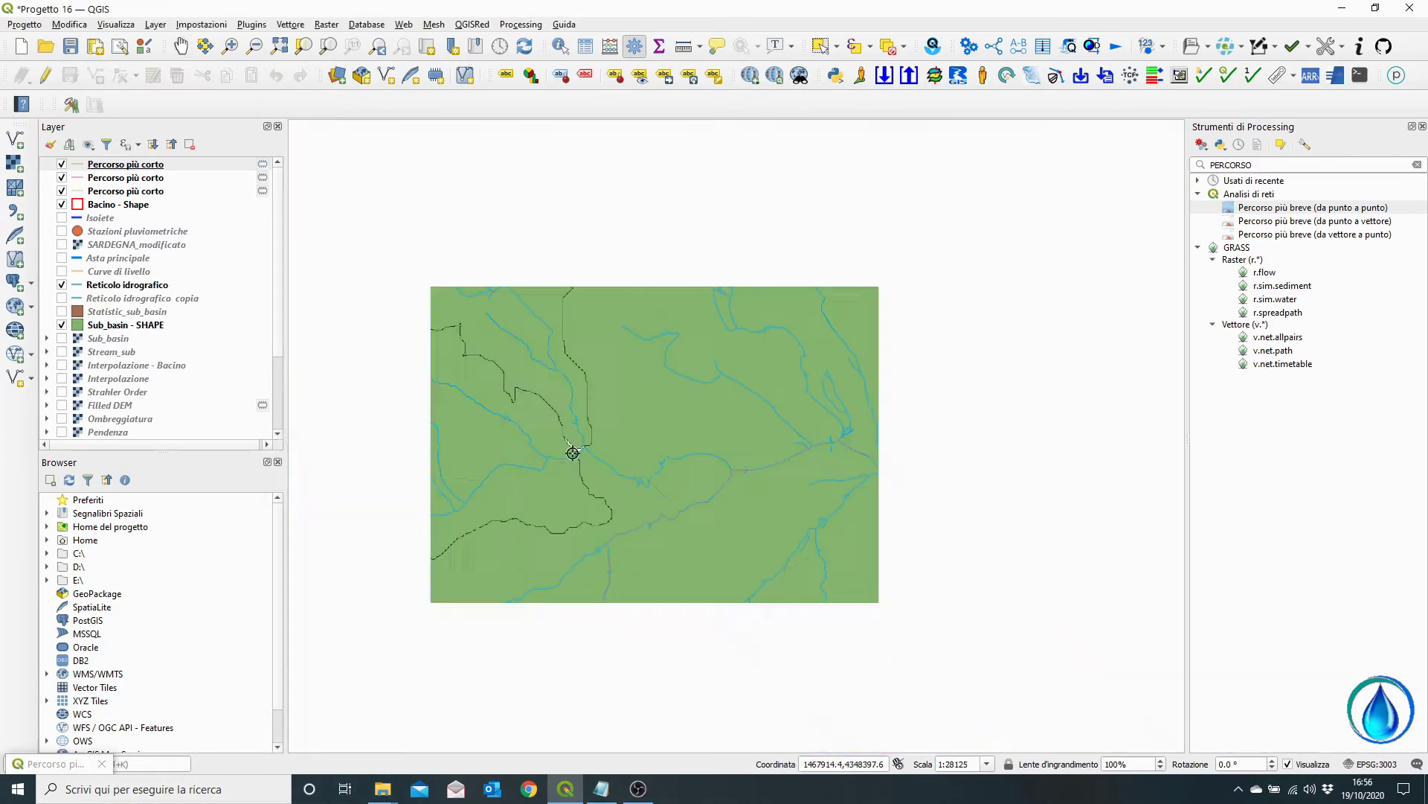
pyautogui.scroll(-2, 573, 452)
pyautogui.moveTo(574, 449); pyautogui.dragTo(902, 534)
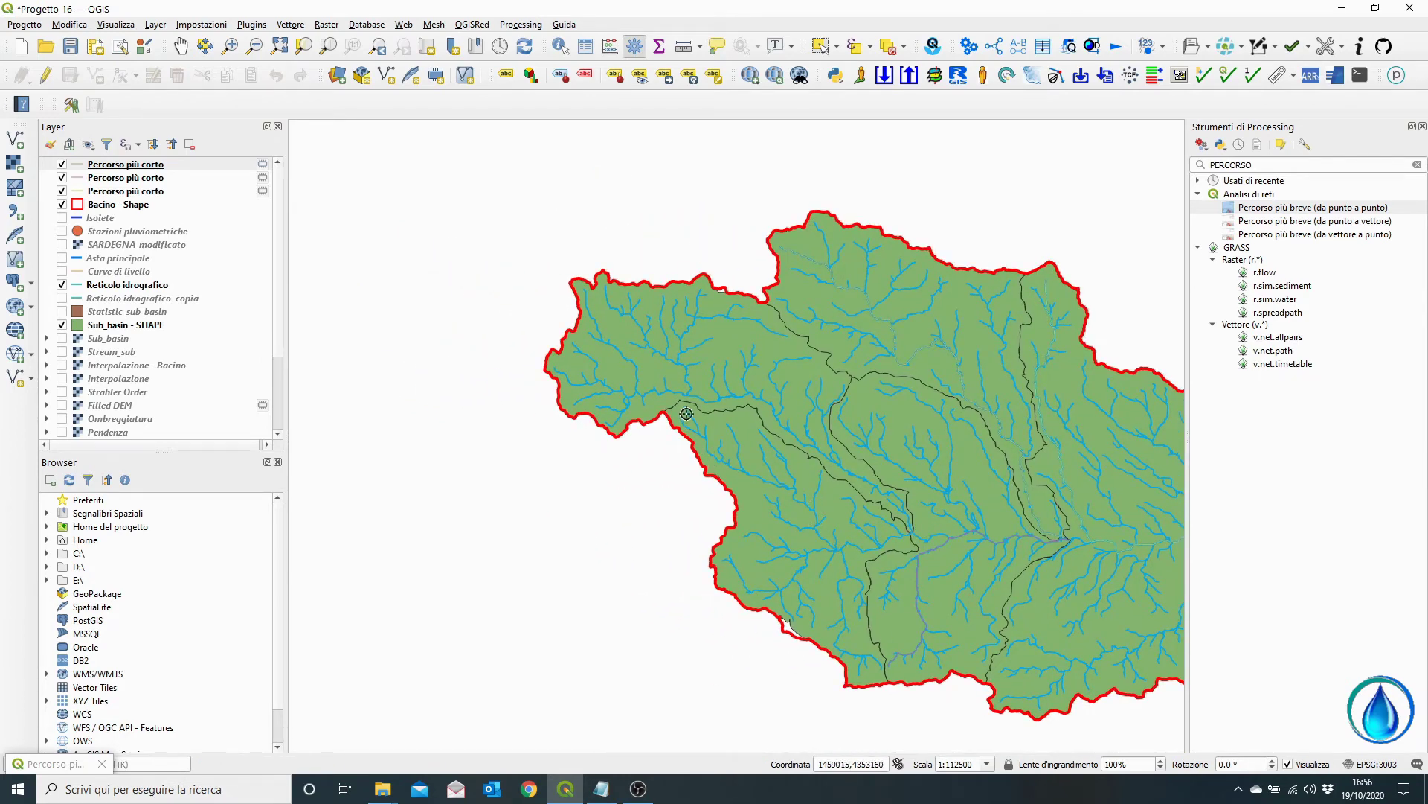
pyautogui.scroll(2, 686, 412)
pyautogui.scroll(2, 686, 413)
pyautogui.click(690, 388)
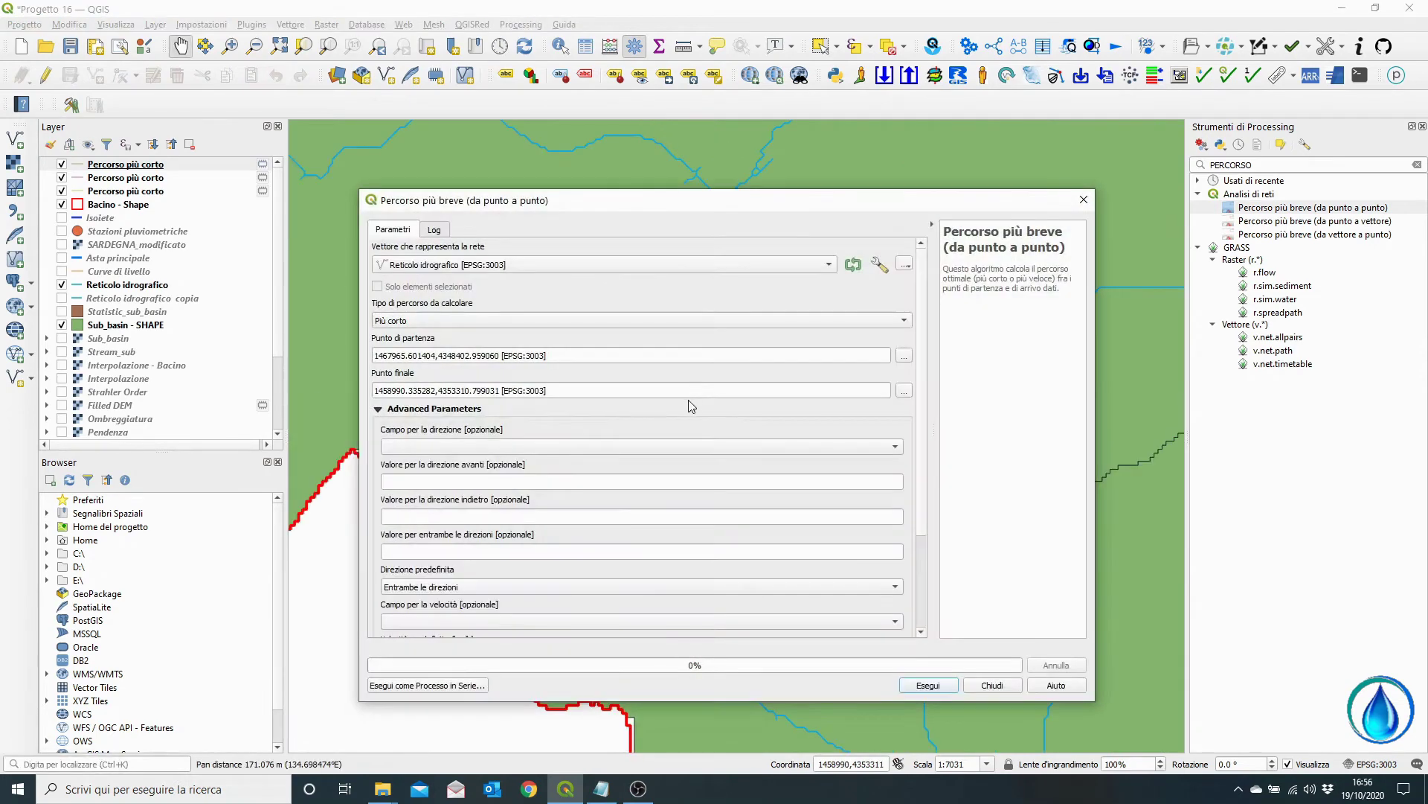
pyautogui.click(930, 683)
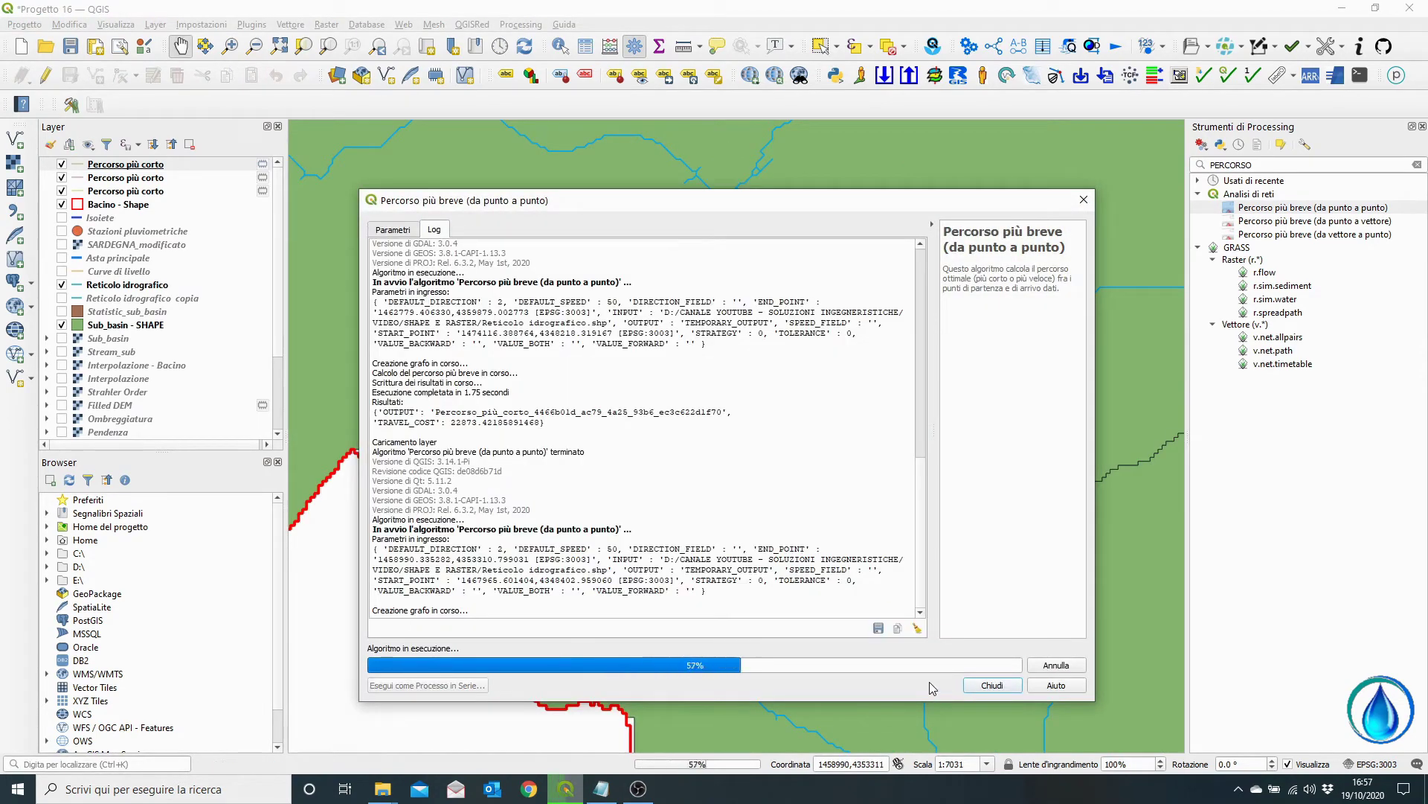
# - Set a new start point at the stream confluence by the northwestern sub-basin's outlet, about 1468030, 4348468
pyautogui.click(393, 231)
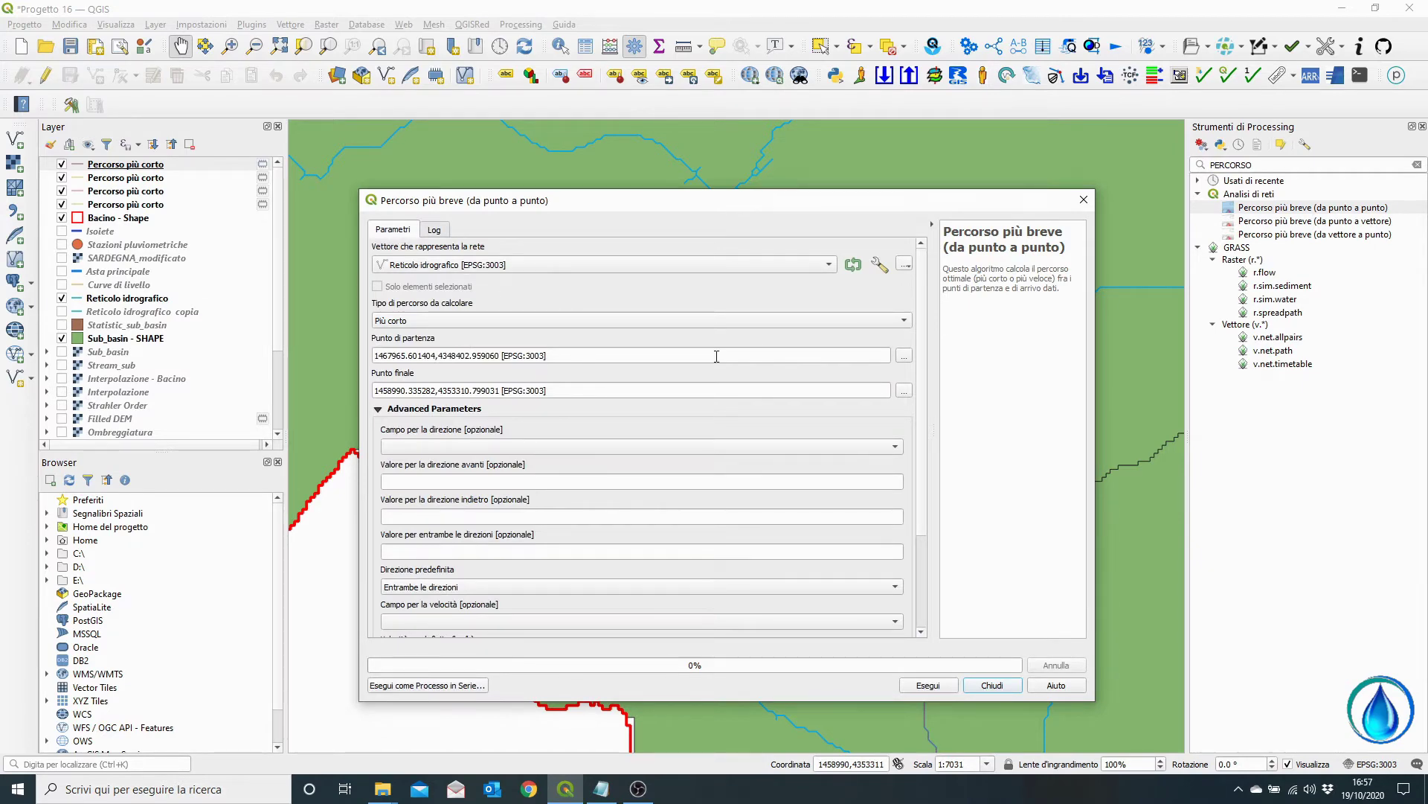
pyautogui.click(905, 356)
pyautogui.scroll(-3, 975, 360)
pyautogui.moveTo(1027, 370); pyautogui.dragTo(543, 377)
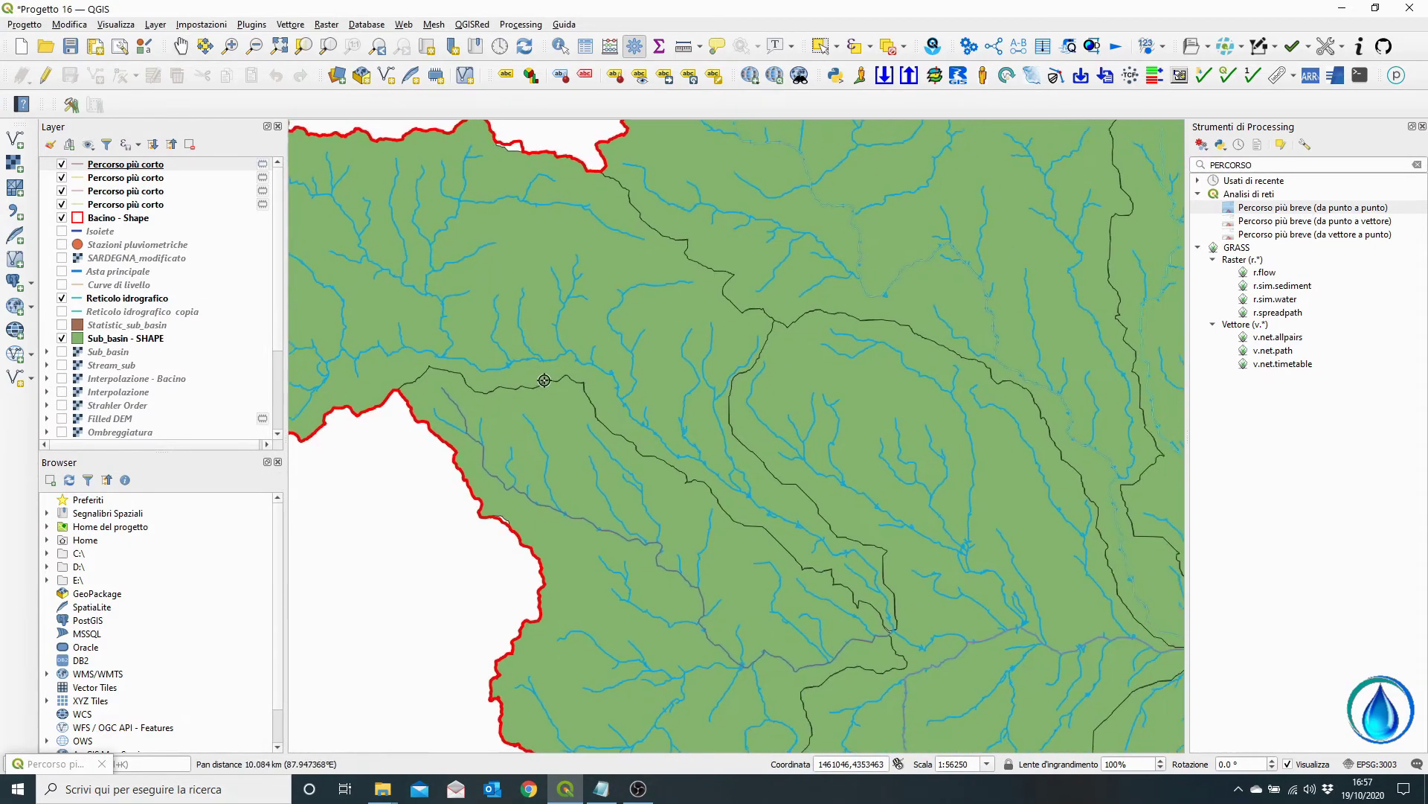
pyautogui.scroll(6, 906, 627)
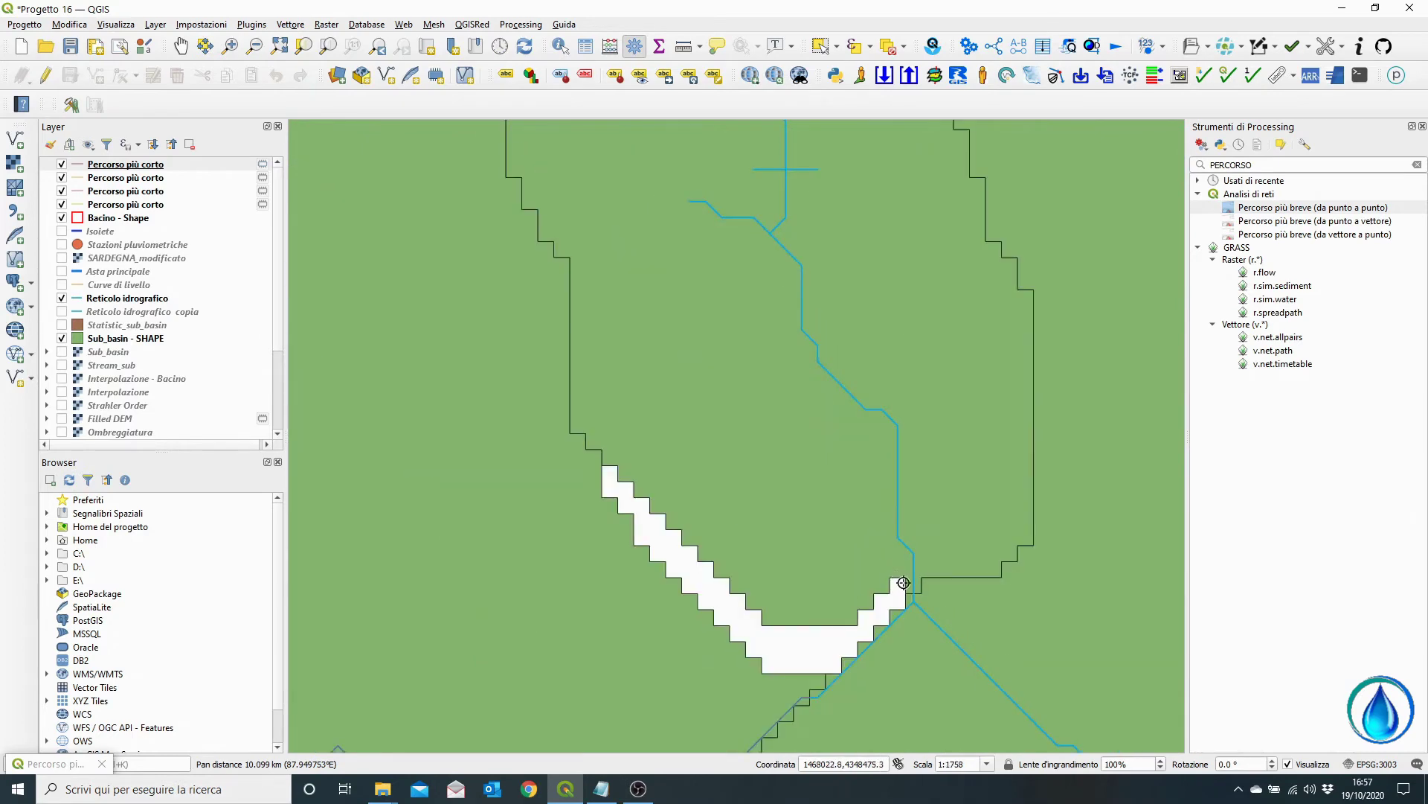
pyautogui.click(924, 604)
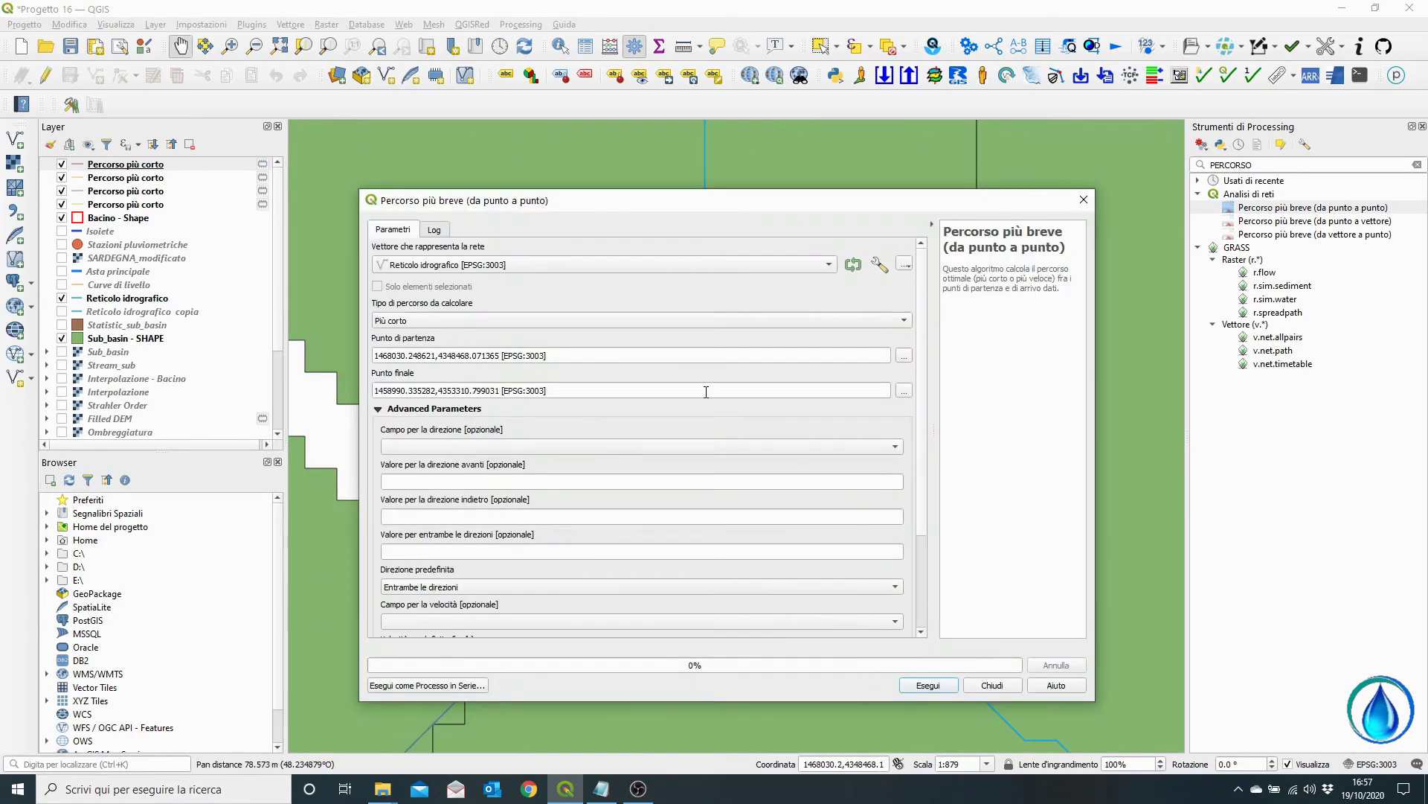
# - Pick the end point at the stream's far northwestern tip in the northwestern sub-basin, about 1454901, 4358160, and run the calculation
pyautogui.click(906, 389)
pyautogui.scroll(-2, 651, 398)
pyautogui.scroll(-3, 650, 398)
pyautogui.moveTo(640, 373); pyautogui.dragTo(828, 632)
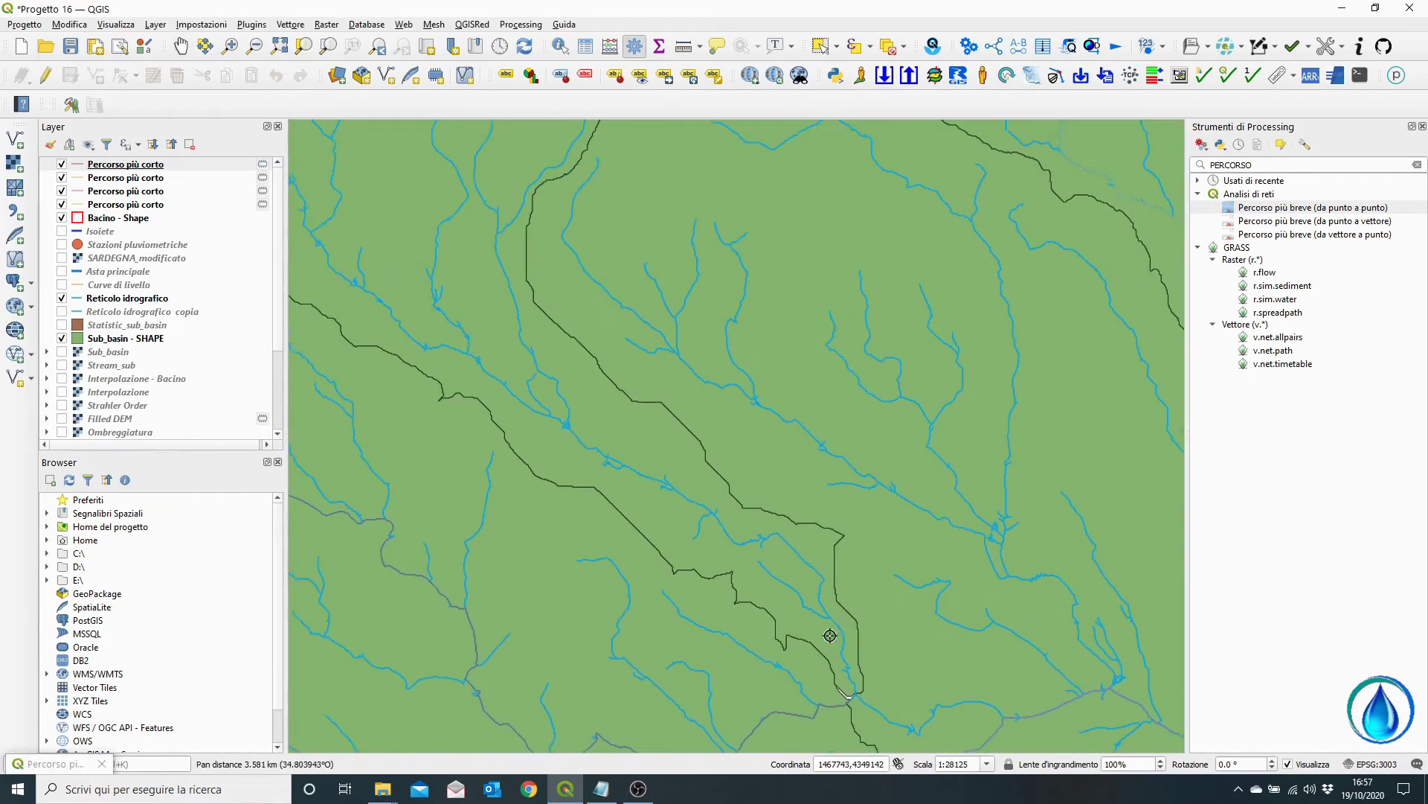
pyautogui.scroll(-1, 728, 519)
pyautogui.moveTo(608, 430); pyautogui.dragTo(883, 546)
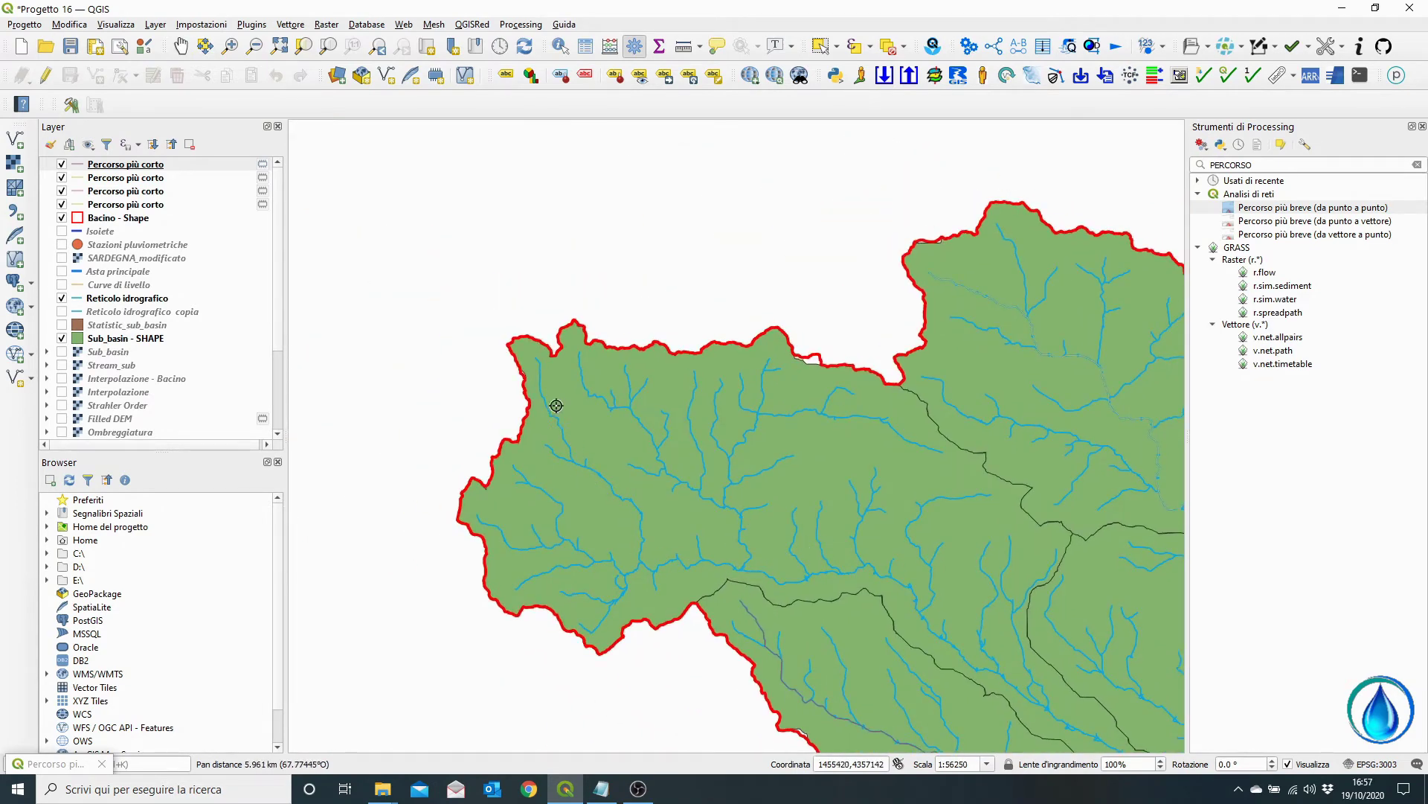
pyautogui.scroll(3, 536, 359)
pyautogui.scroll(1, 536, 360)
pyautogui.moveTo(536, 342); pyautogui.dragTo(759, 349)
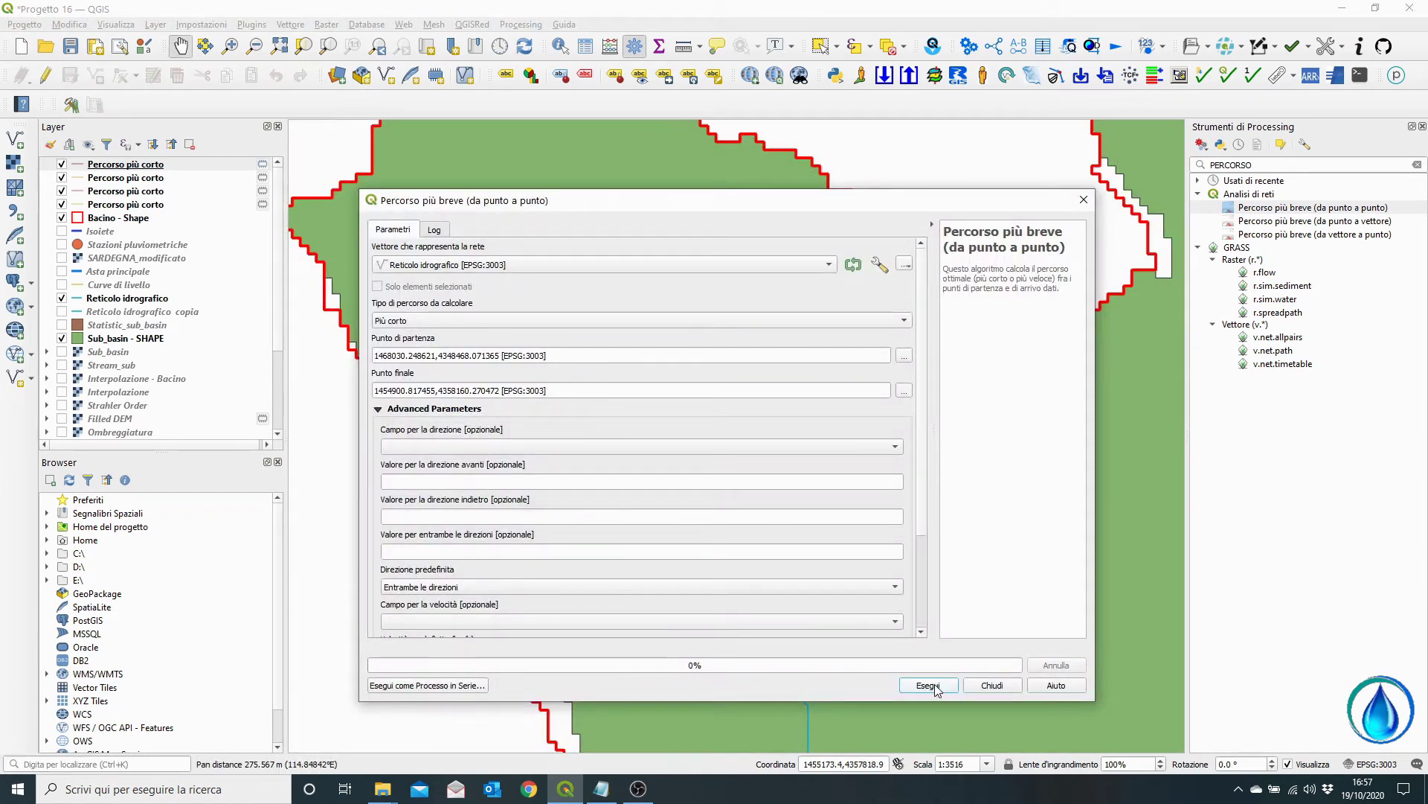
pyautogui.click(928, 685)
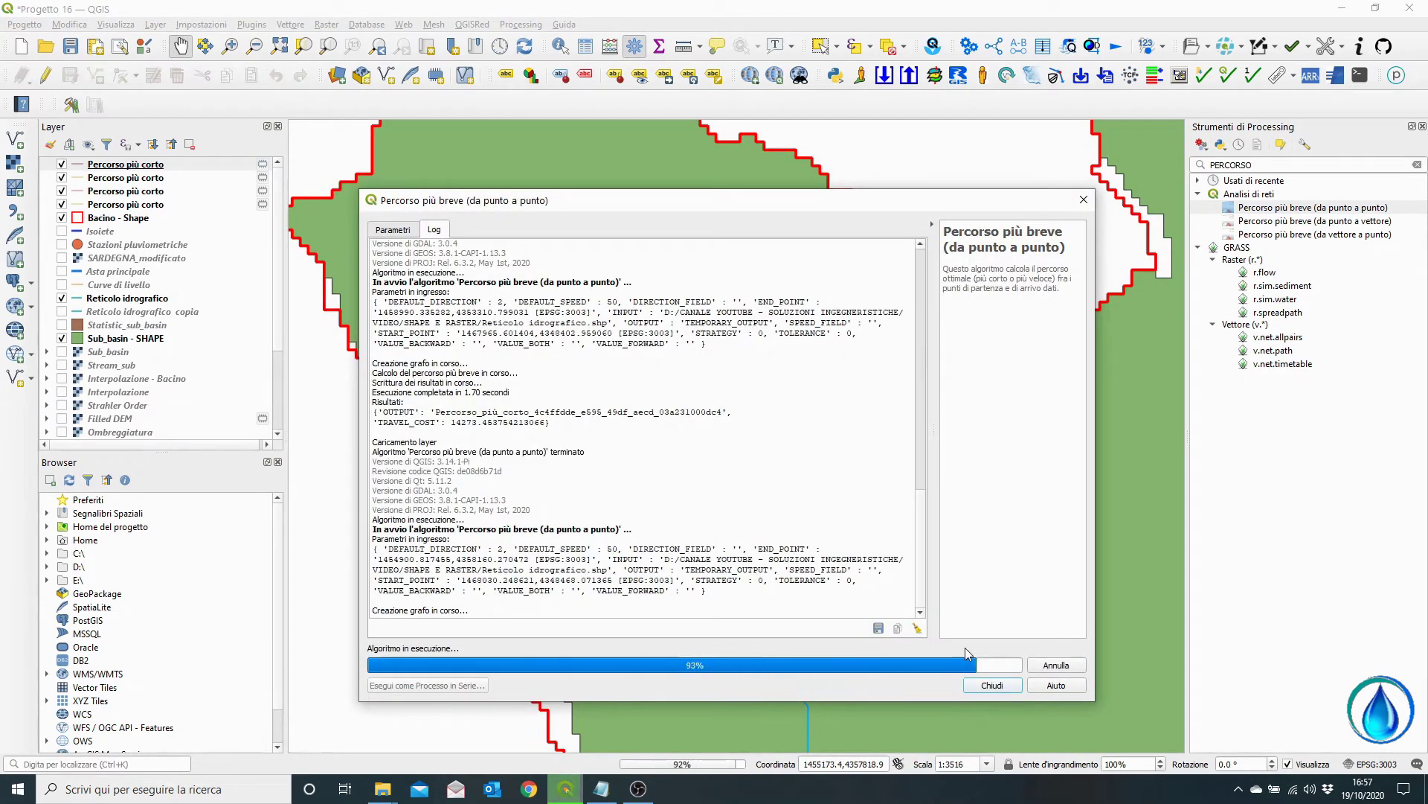
pyautogui.click(982, 688)
# - Show the whole basin and hide the Reticolo idrografico layer
pyautogui.scroll(-5, 752, 440)
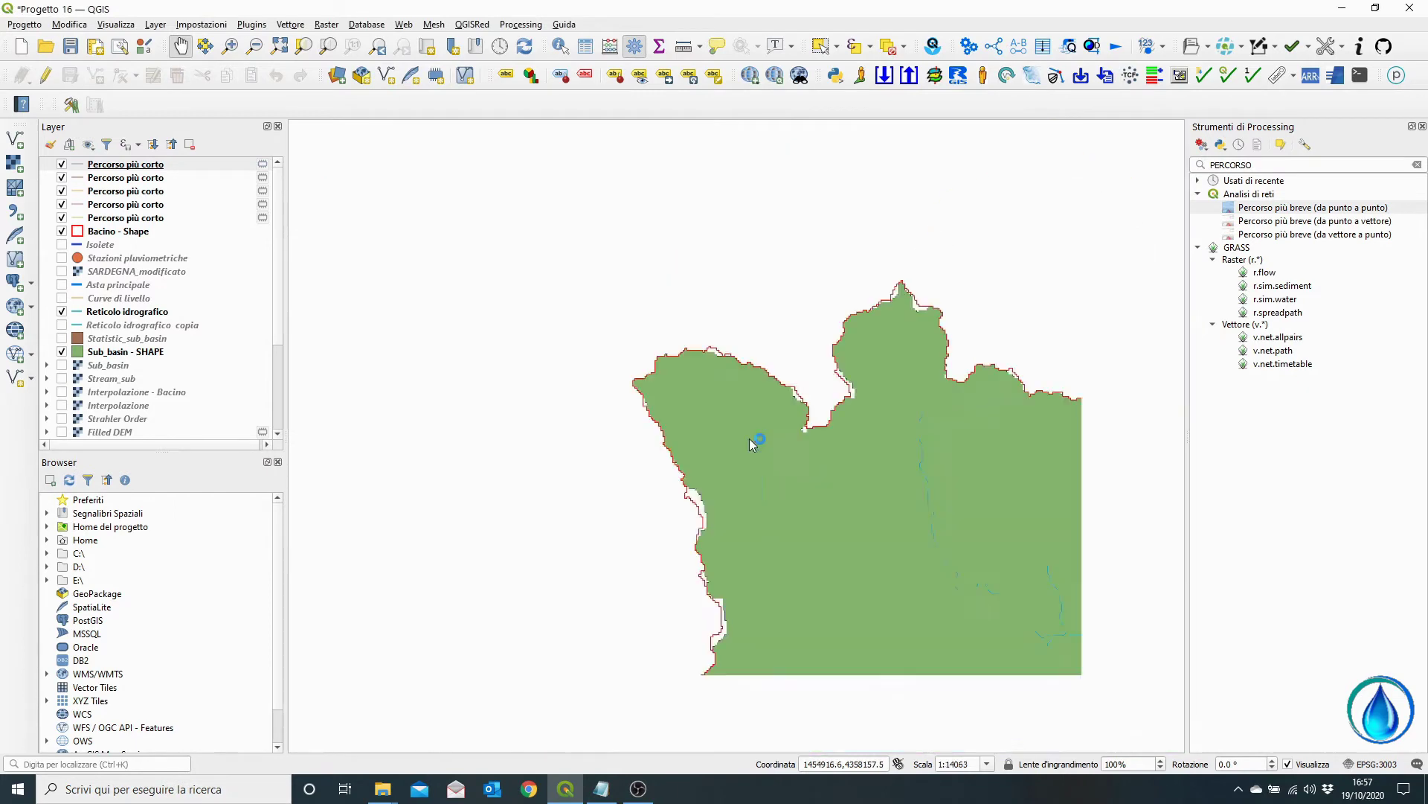
pyautogui.moveTo(916, 556); pyautogui.dragTo(513, 360)
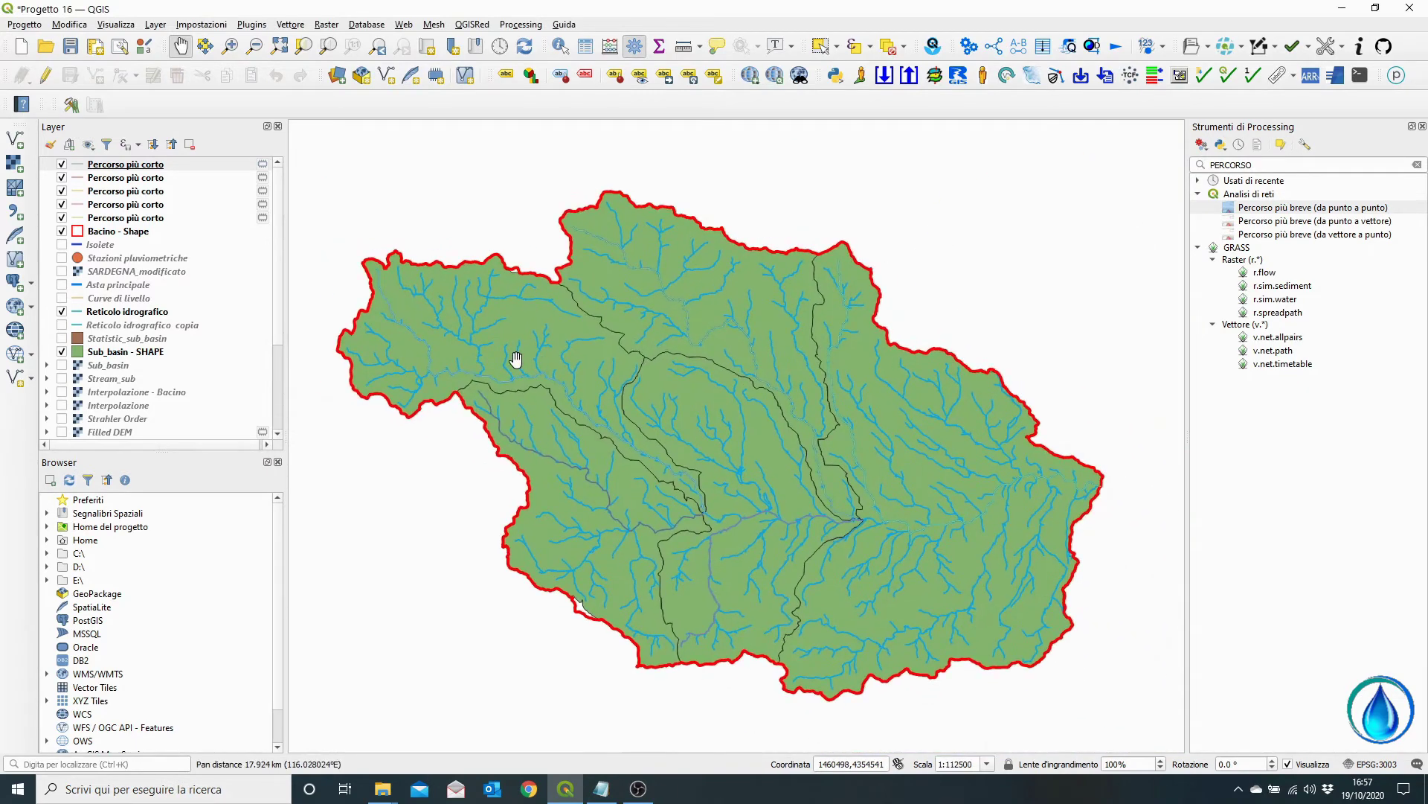
pyautogui.click(62, 312)
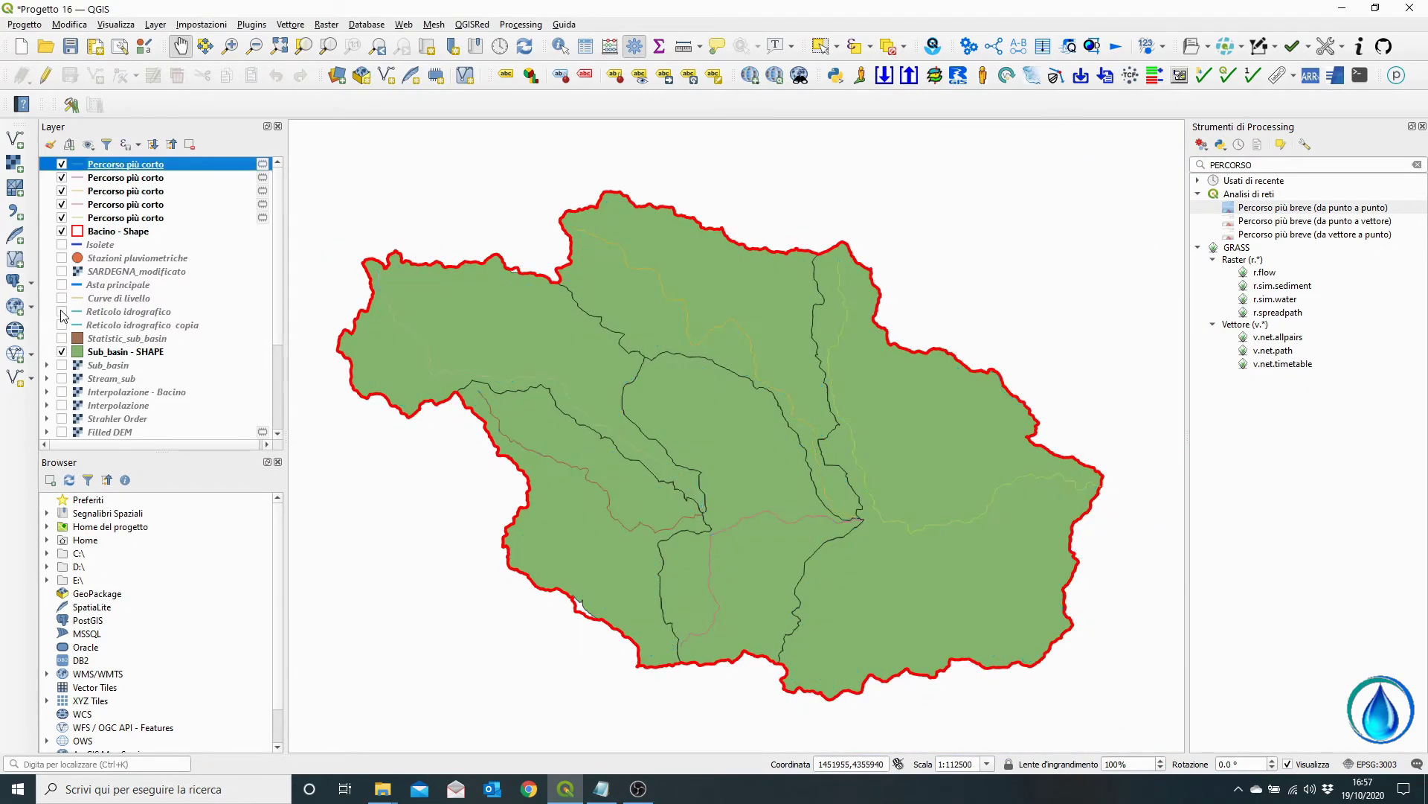
# - Add a new layer group and move it to the top of the layer list
pyautogui.click(70, 148)
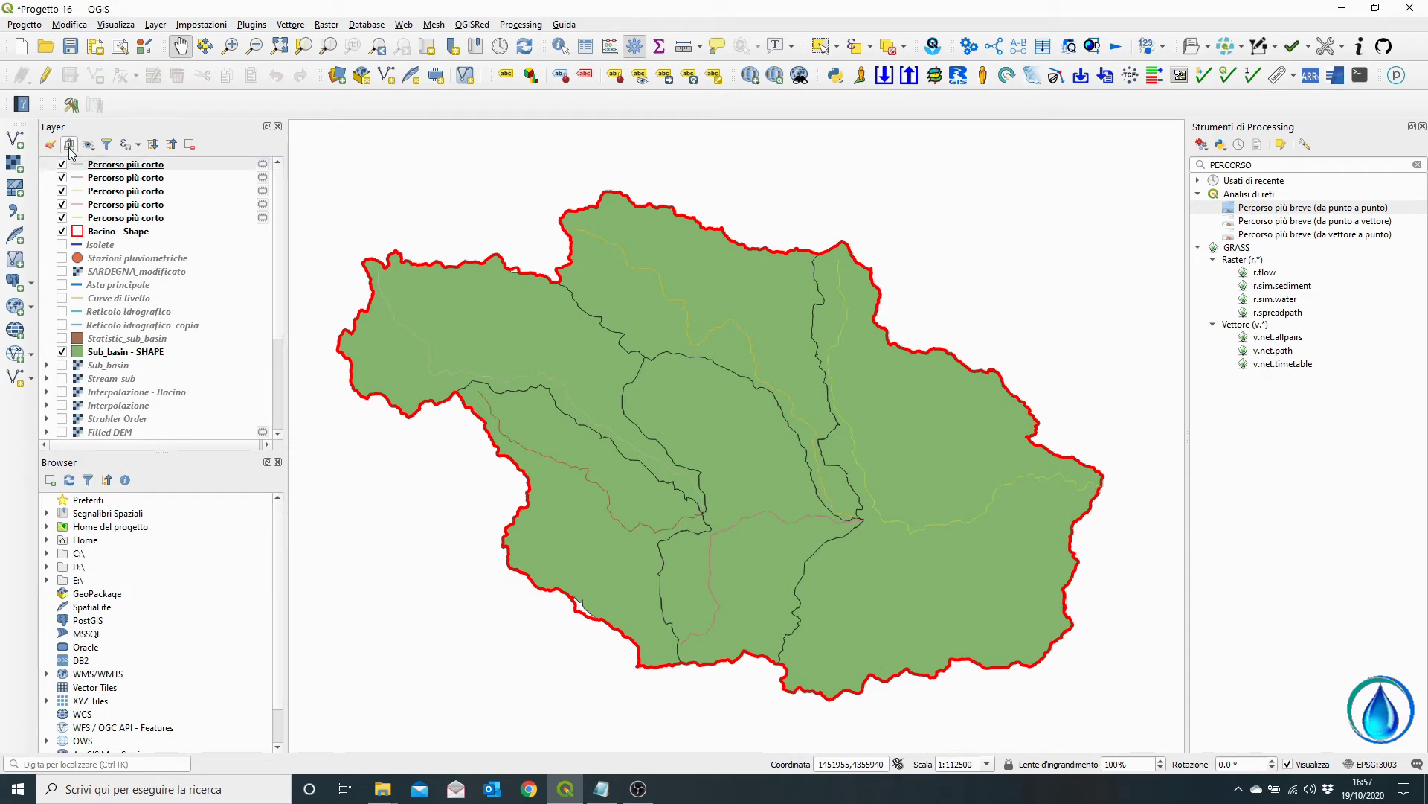
pyautogui.moveTo(280, 262); pyautogui.dragTo(283, 389)
pyautogui.moveTo(93, 434); pyautogui.dragTo(141, 163)
pyautogui.scroll(1, 126, 177)
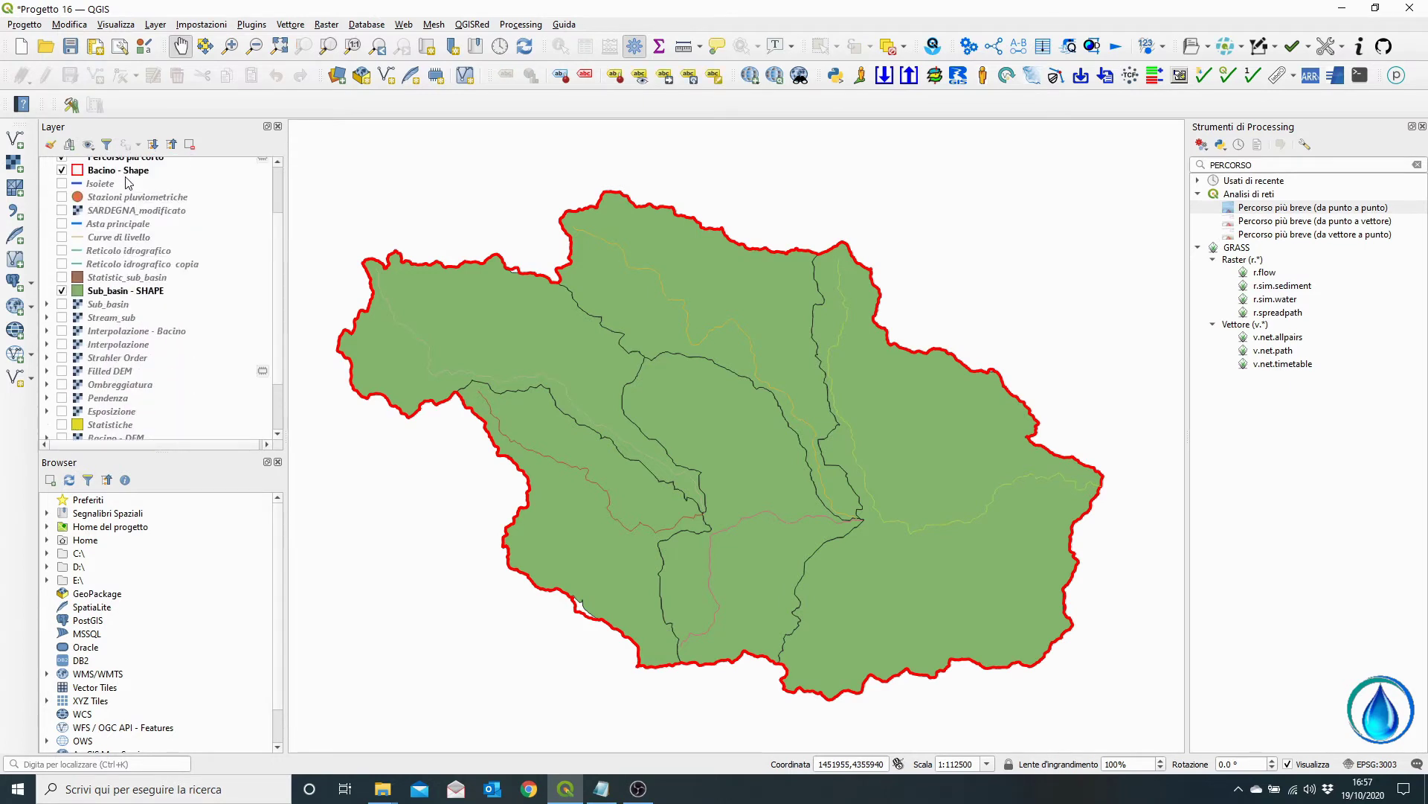
pyautogui.scroll(4, 128, 183)
# - Rename the new layer group as Asta principale sottobacino
pyautogui.click(113, 168)
pyautogui.rightClick(108, 166)
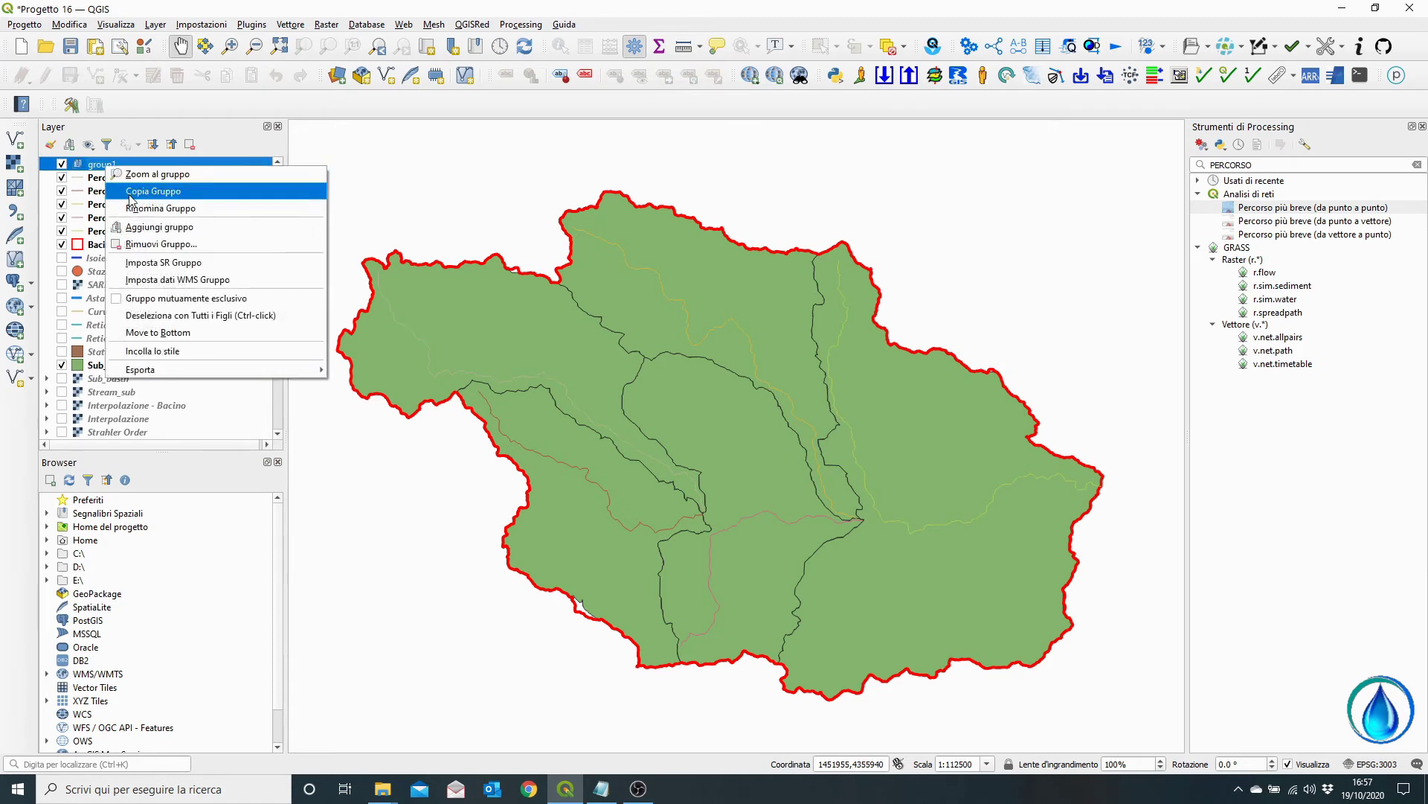
pyautogui.click(156, 211)
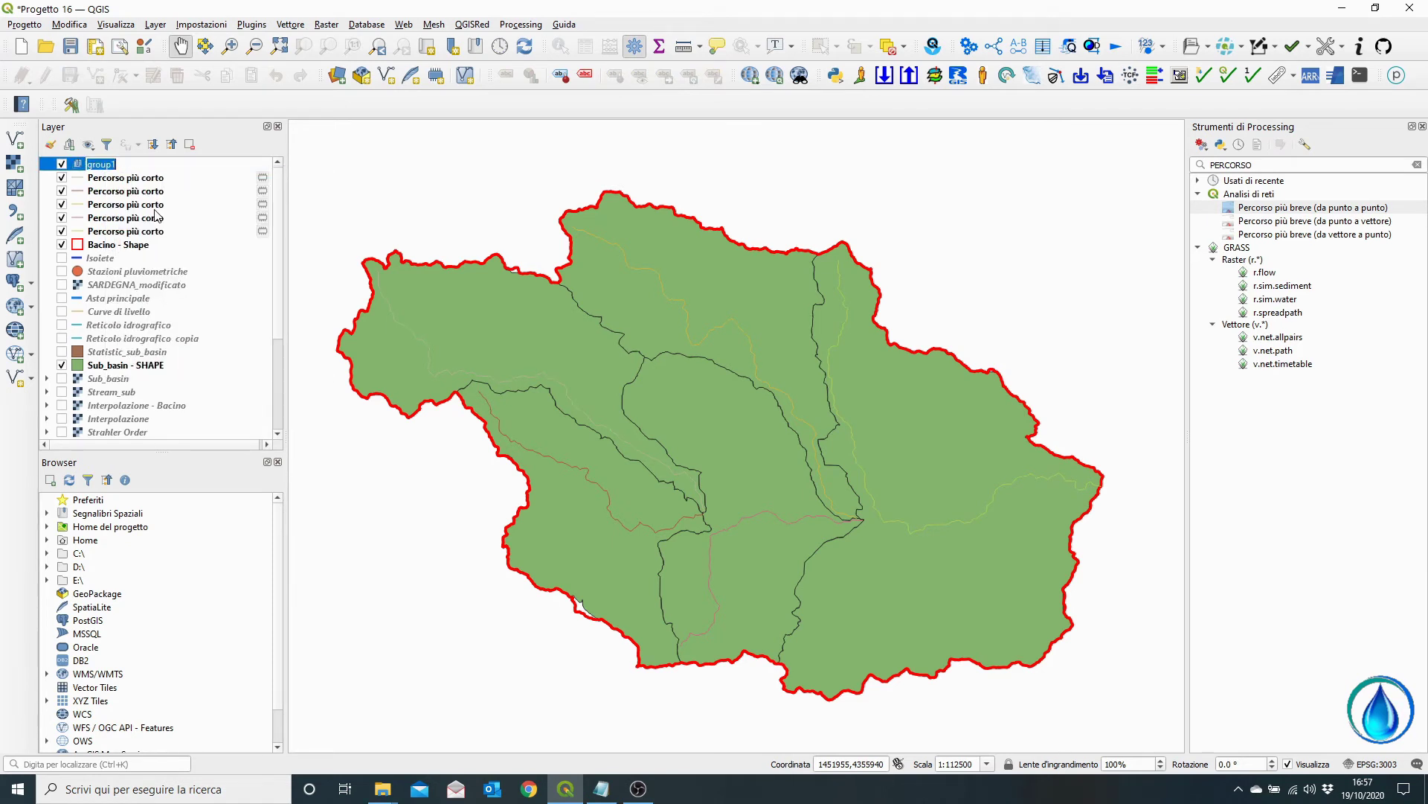
pyautogui.write('a principale sottobacino')
# - Move the five Percorso più corto layers into the Asta principale sottobacino group and check them by toggling the group's visibility
pyautogui.click(159, 177)
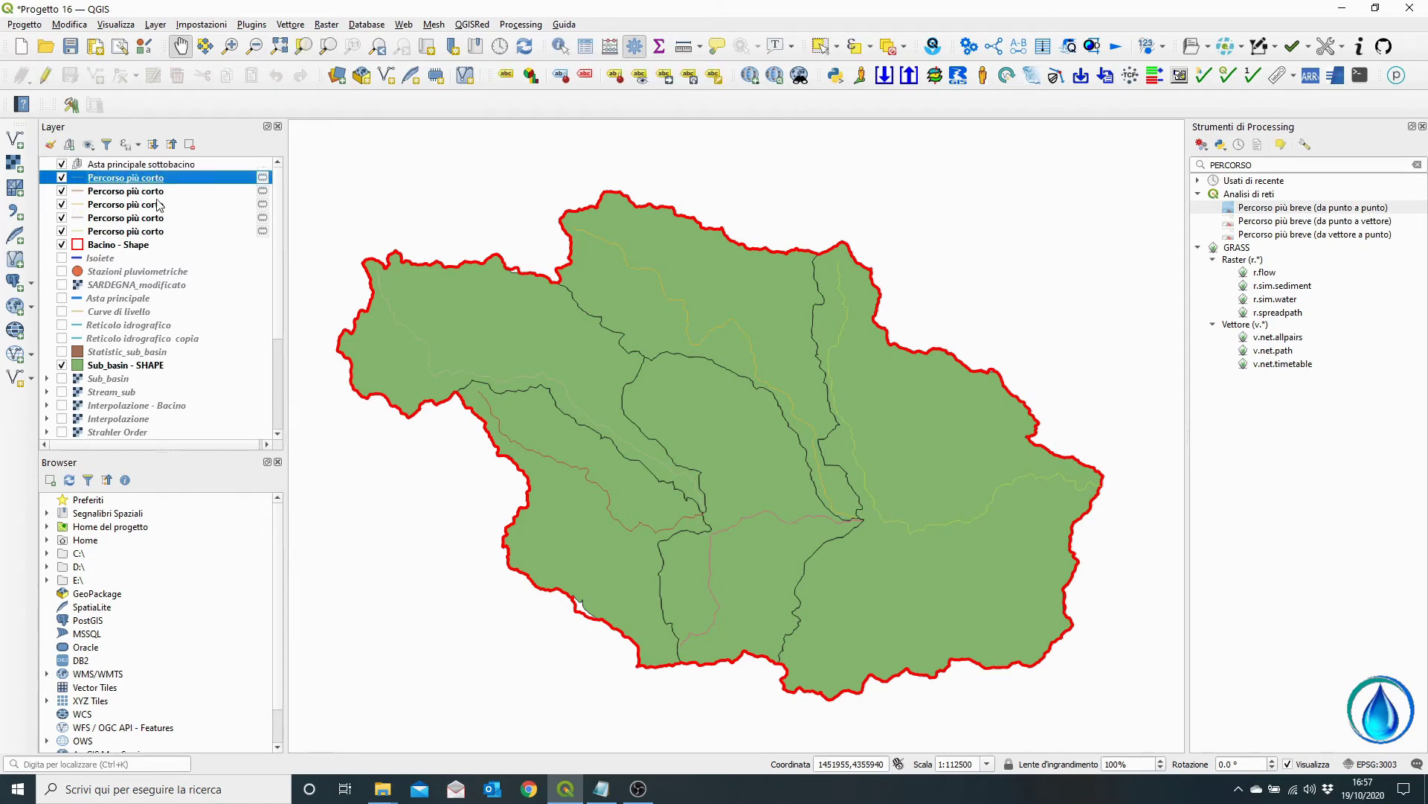
pyautogui.keyDown('shift'); pyautogui.click(146, 235); pyautogui.keyUp('shift')
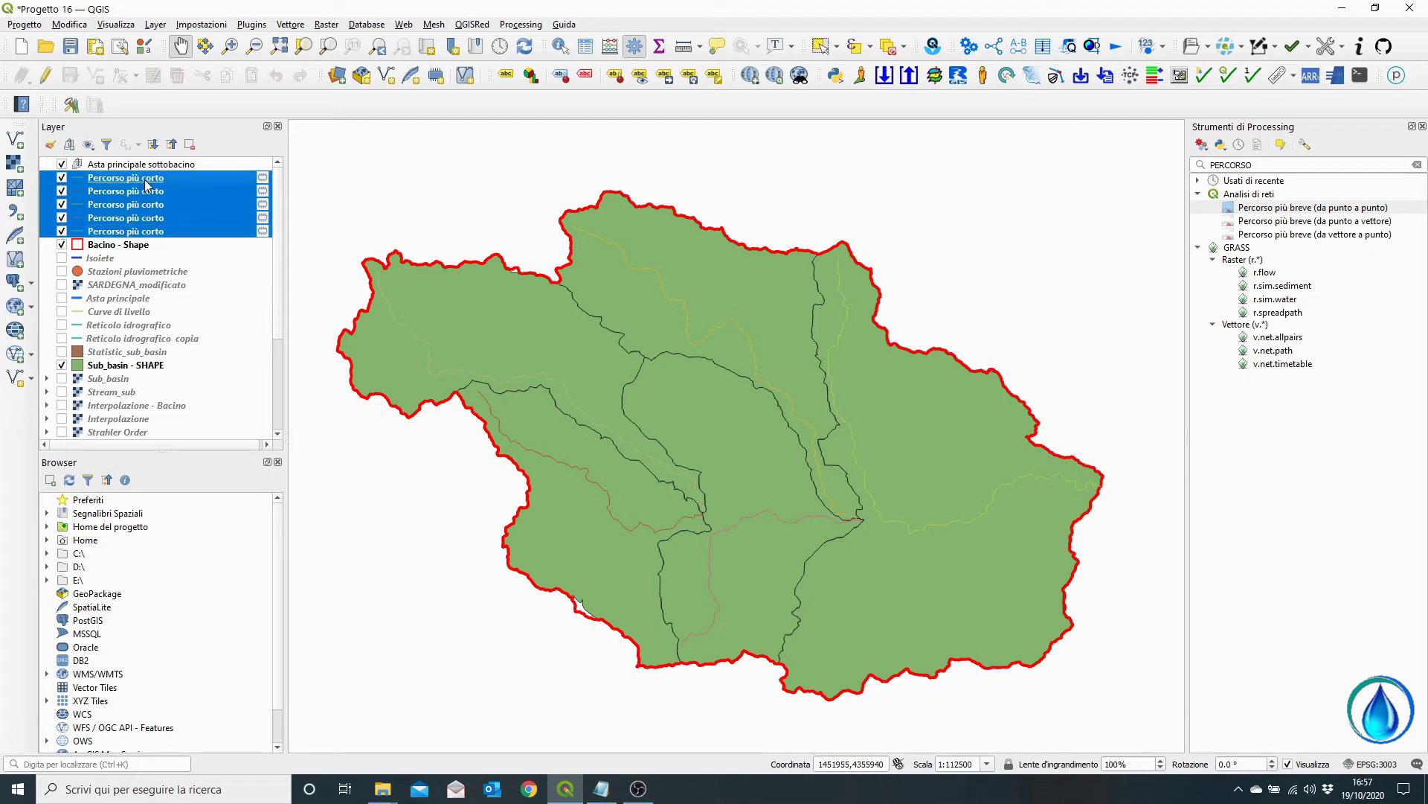
pyautogui.moveTo(149, 191); pyautogui.dragTo(181, 171)
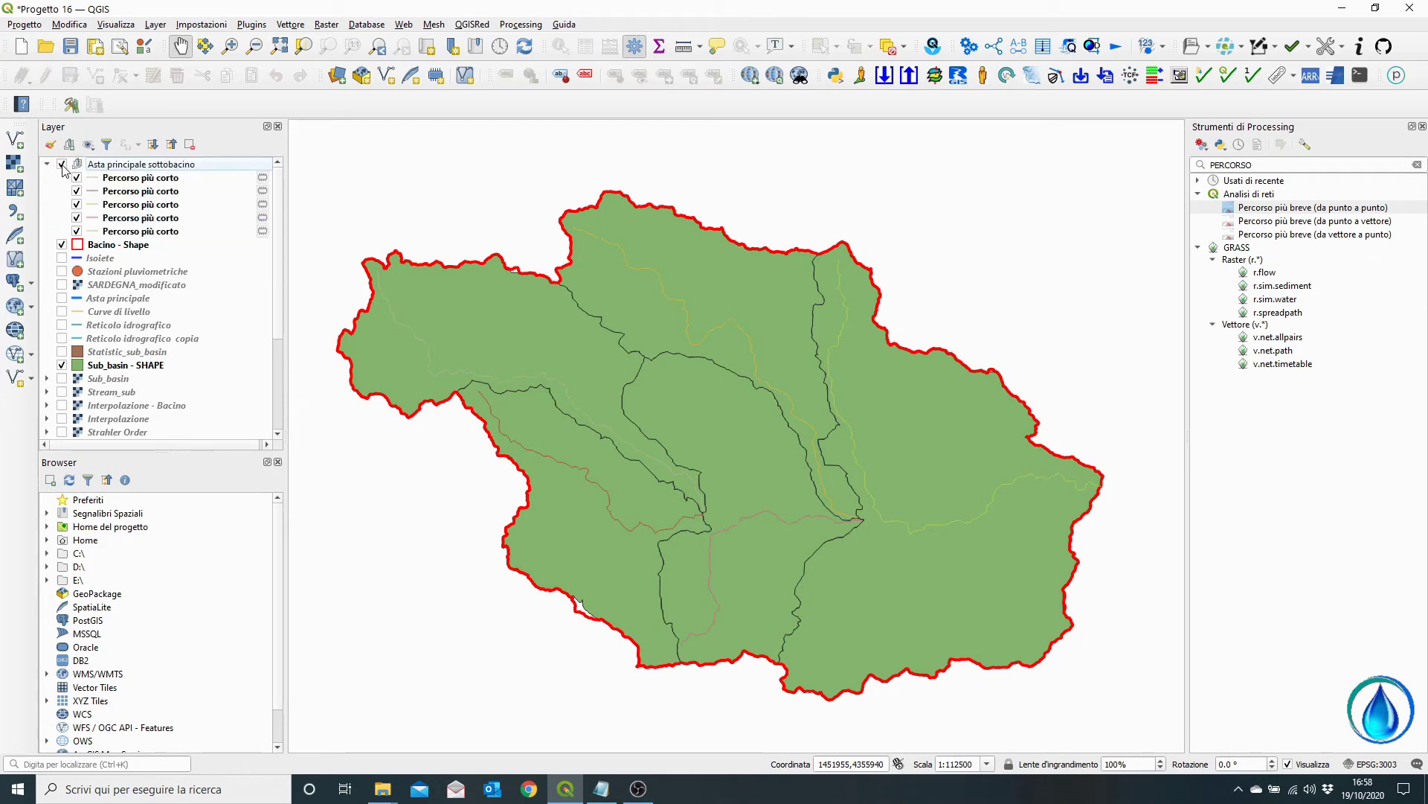
pyautogui.click(61, 165)
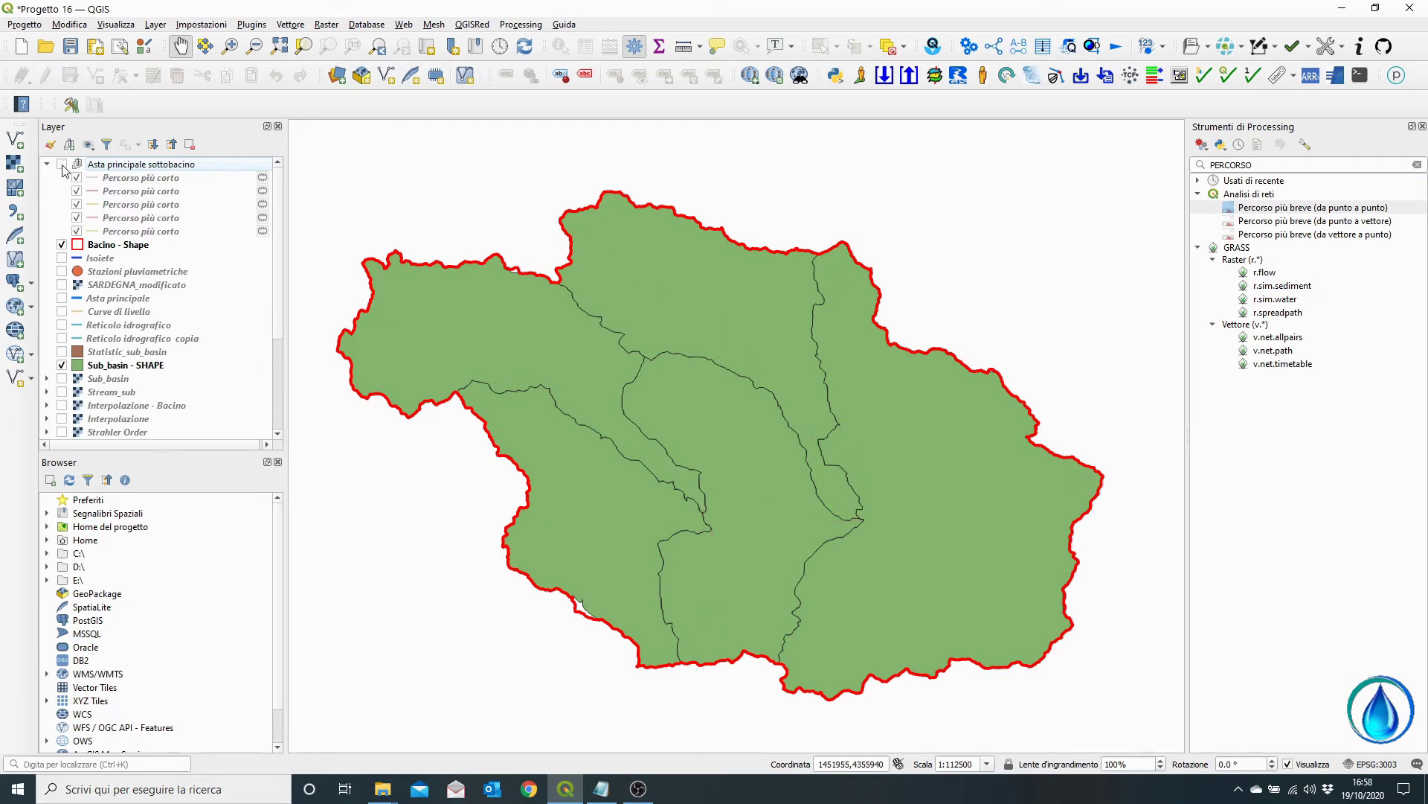
pyautogui.click(61, 165)
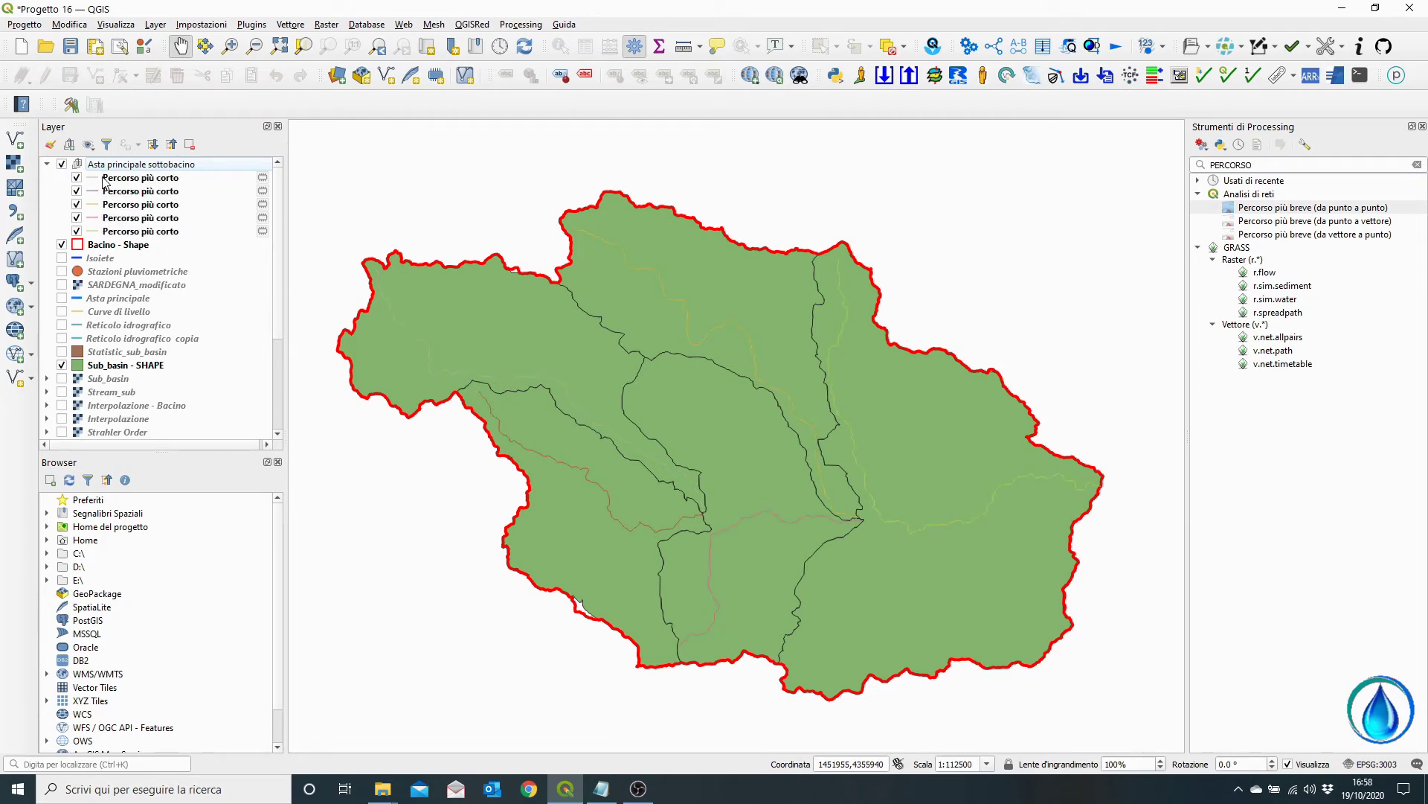
# - Hide all five Percorso più corto layers individually inside the Asta principale sottobacino group
pyautogui.click(77, 179)
pyautogui.click(76, 191)
pyautogui.click(77, 204)
pyautogui.click(76, 218)
pyautogui.click(77, 231)
pyautogui.click(77, 178)
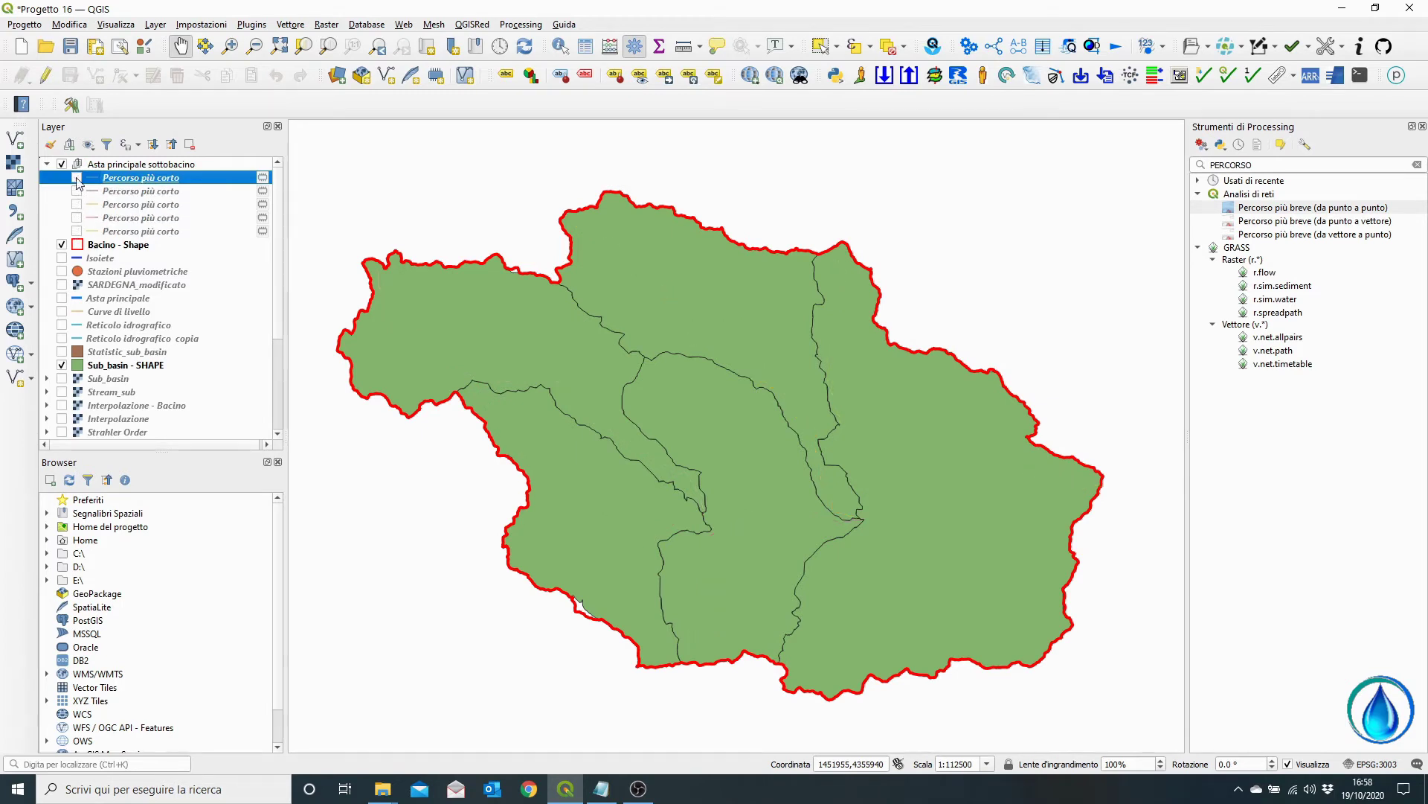
# - Rename the first Percorso più corto layer in the group as B5
pyautogui.rightClick(137, 179)
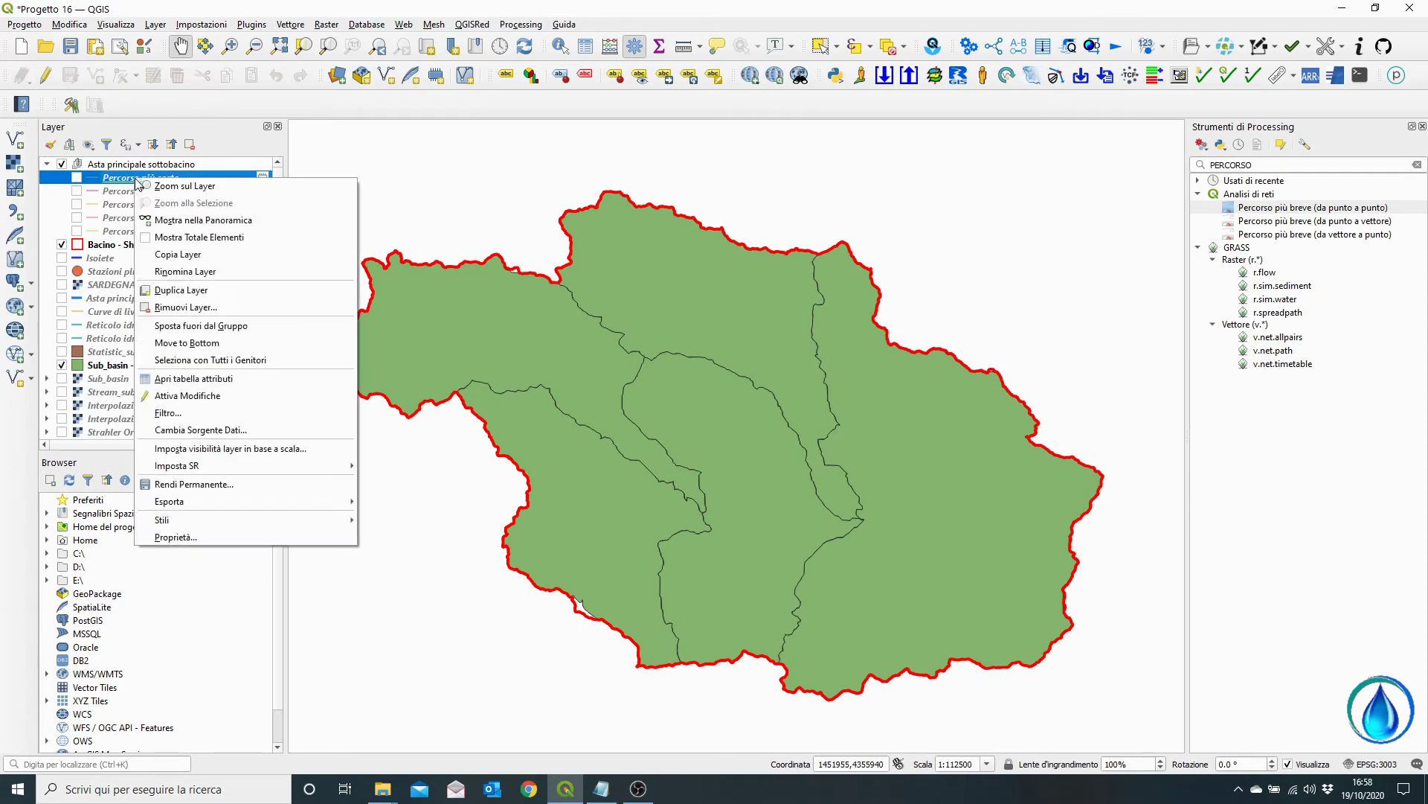
pyautogui.click(195, 271)
pyautogui.write('b5')
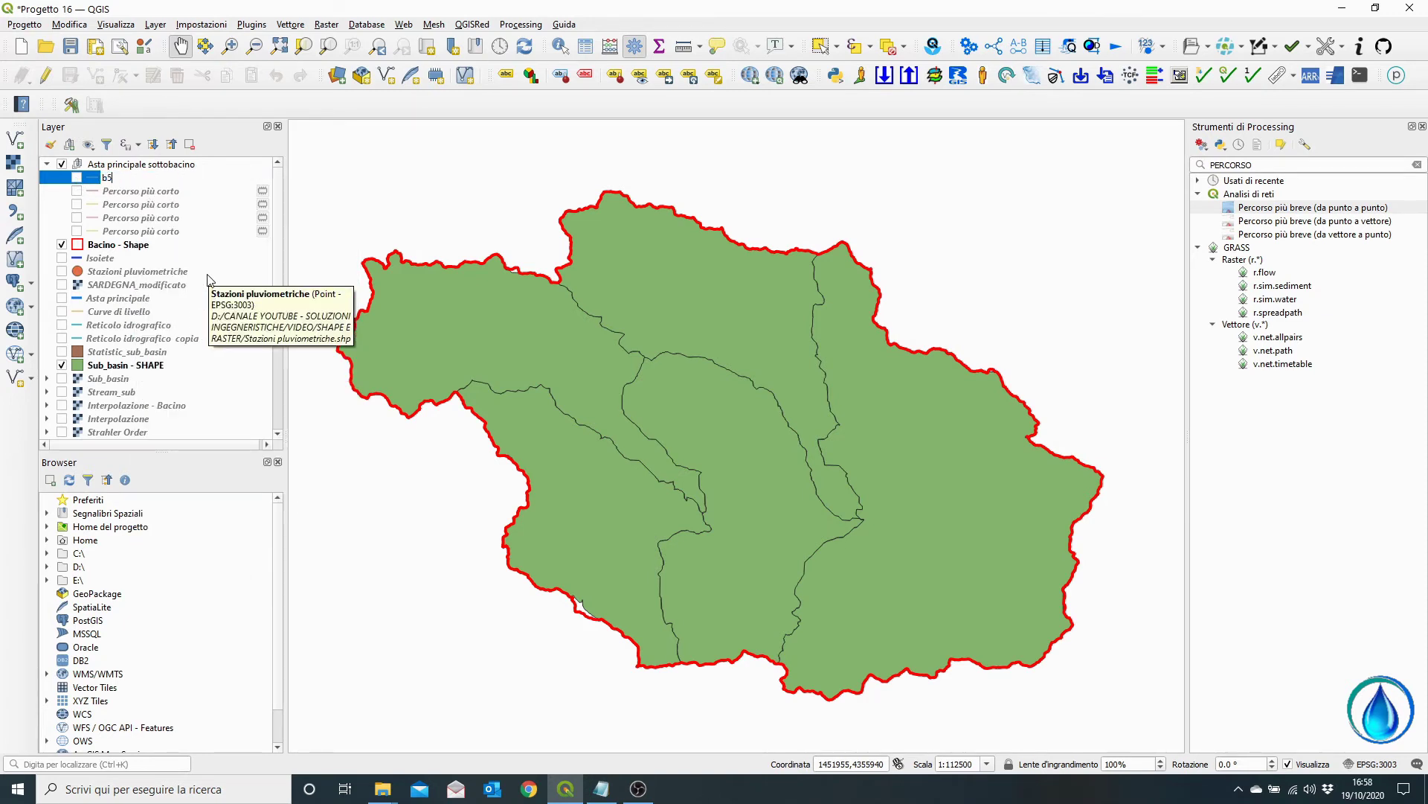
pyautogui.press('Return')
# - Rename the second path layer in the group as B4
pyautogui.click(129, 192)
pyautogui.rightClick(129, 192)
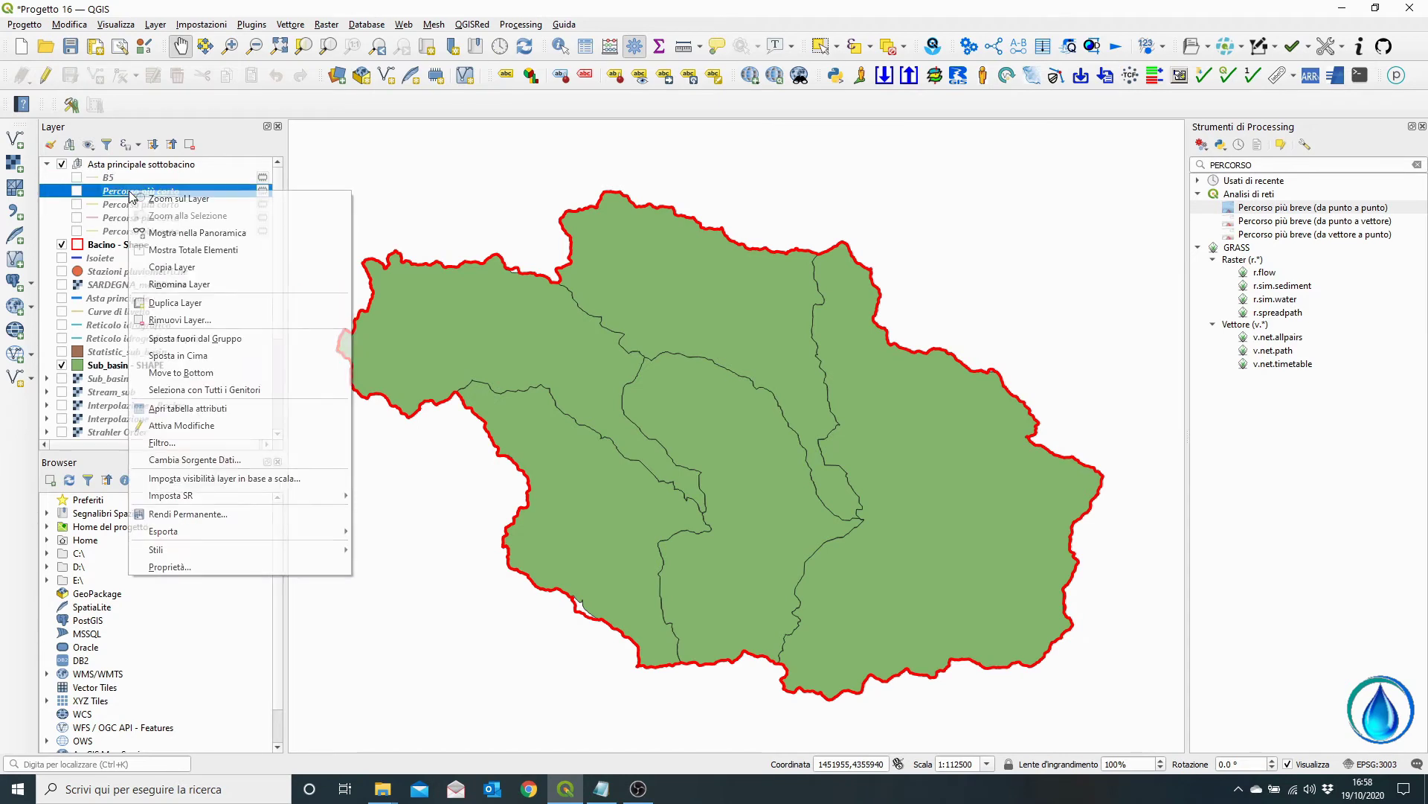
pyautogui.click(212, 287)
pyautogui.write('B4')
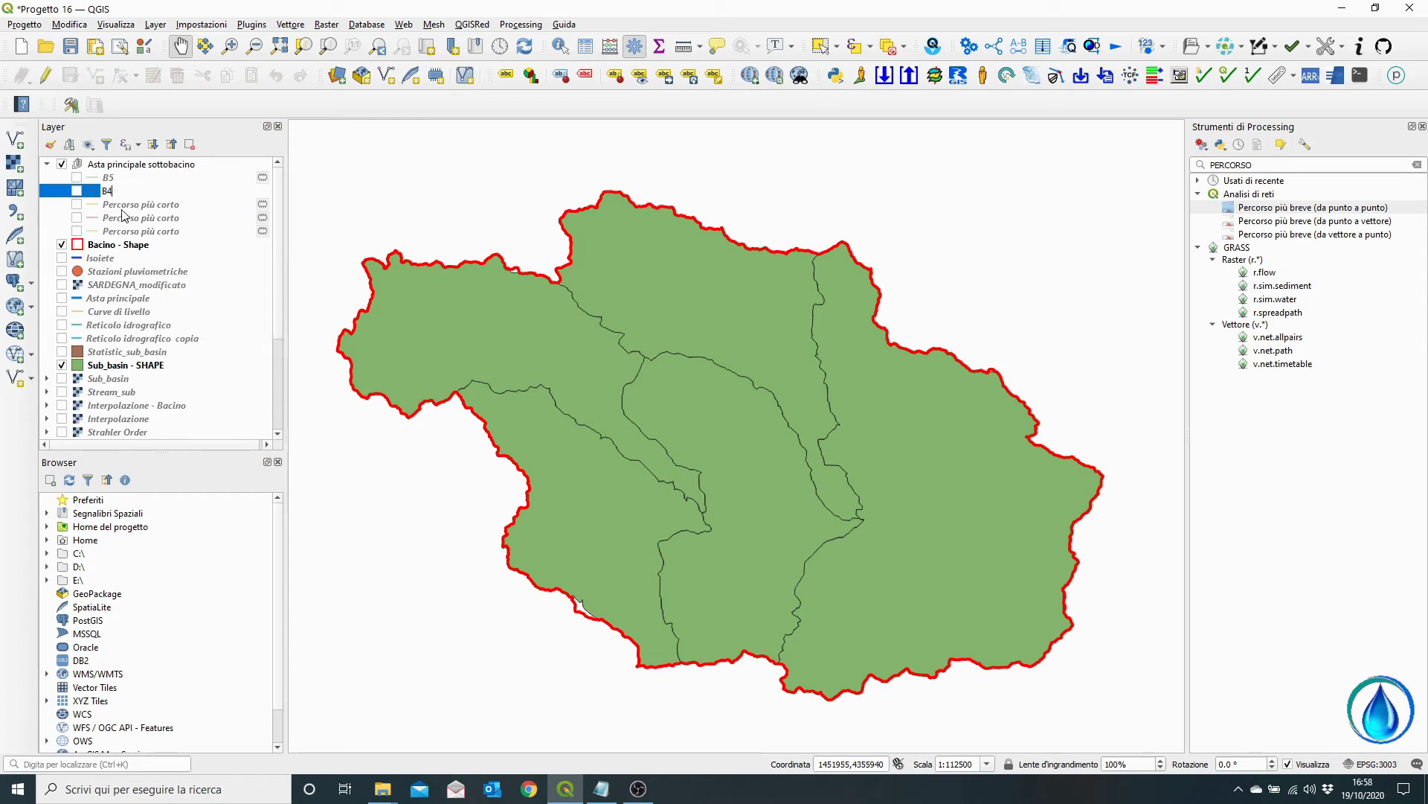
pyautogui.press('Return')
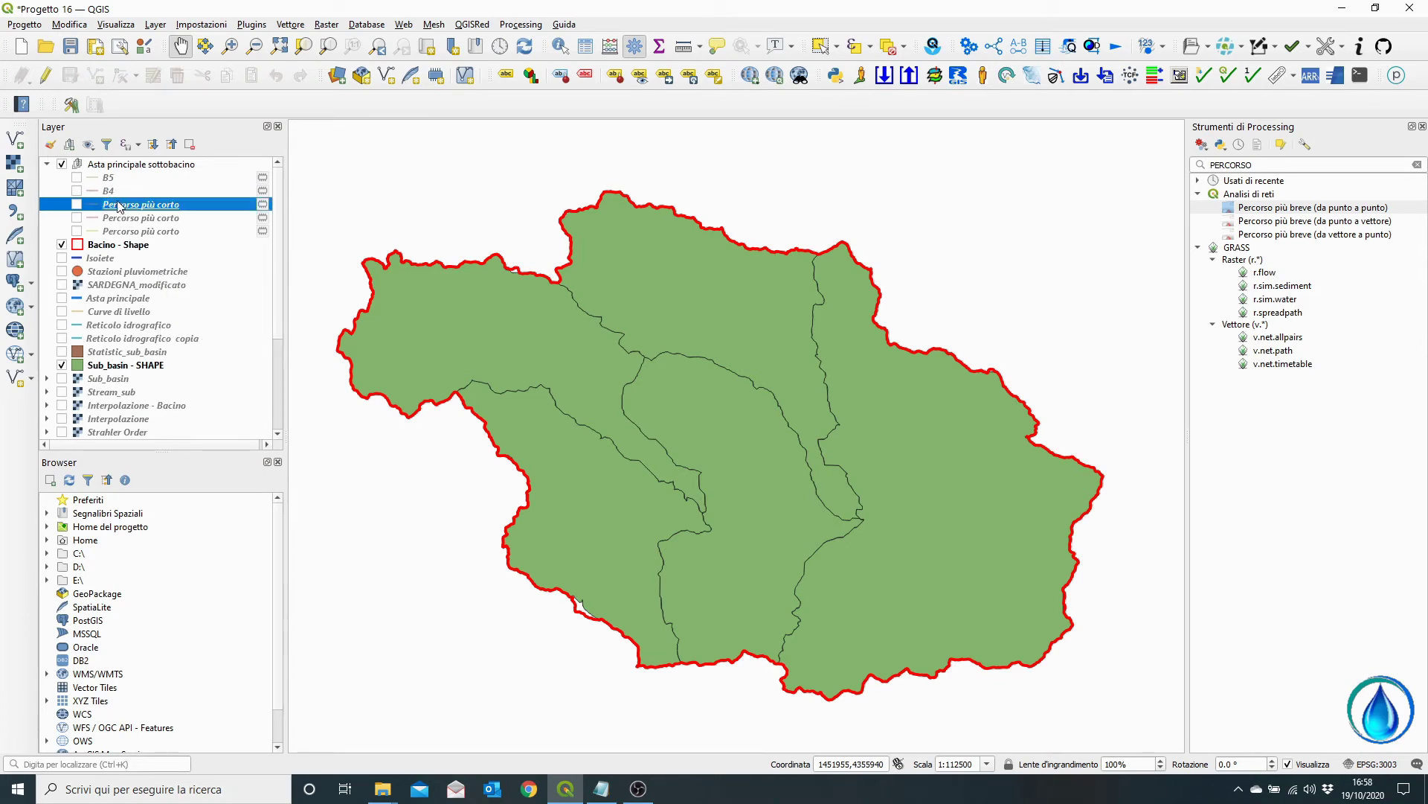
# - Make layer B4 visible and rename the third path layer in the group as B3
pyautogui.click(77, 191)
pyautogui.rightClick(130, 209)
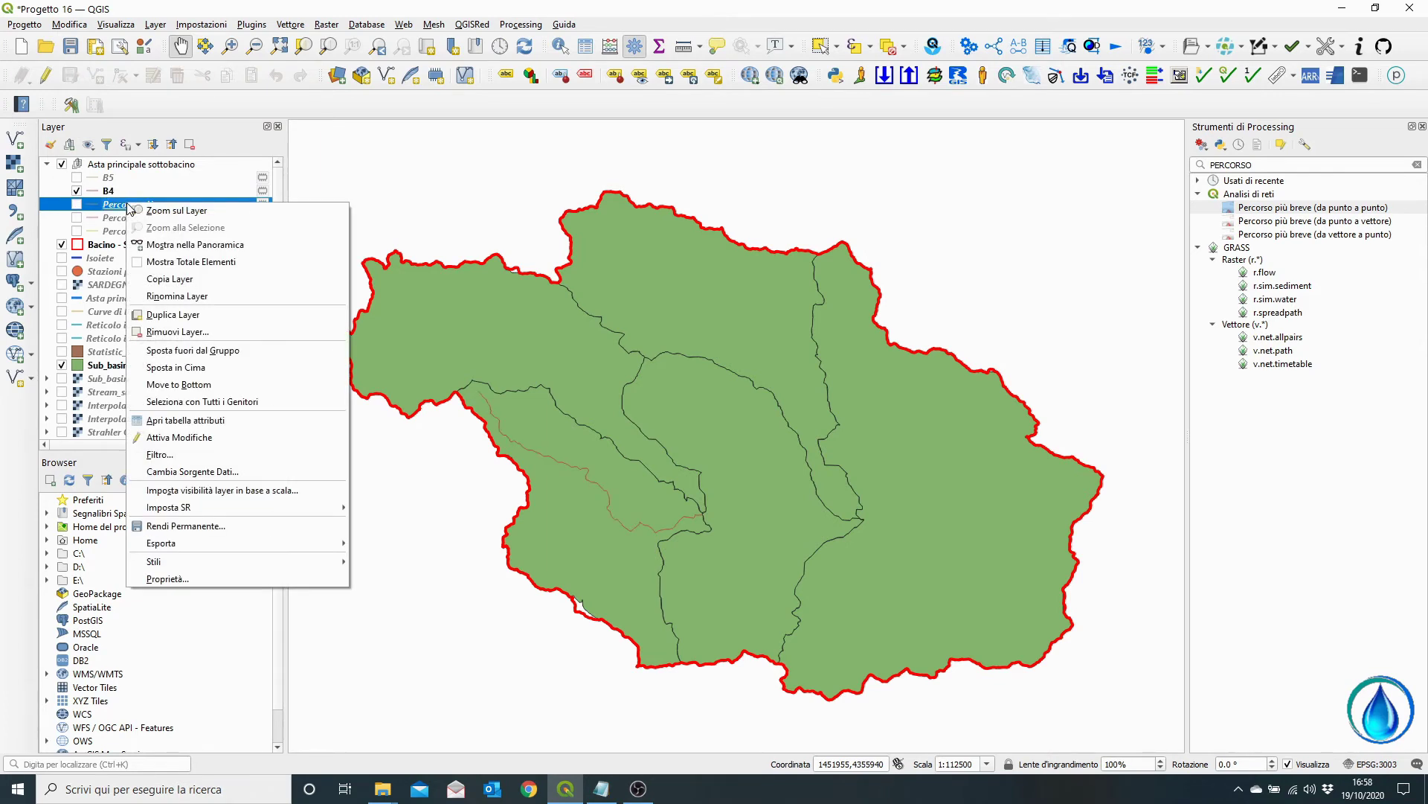
pyautogui.click(173, 298)
pyautogui.write('B3')
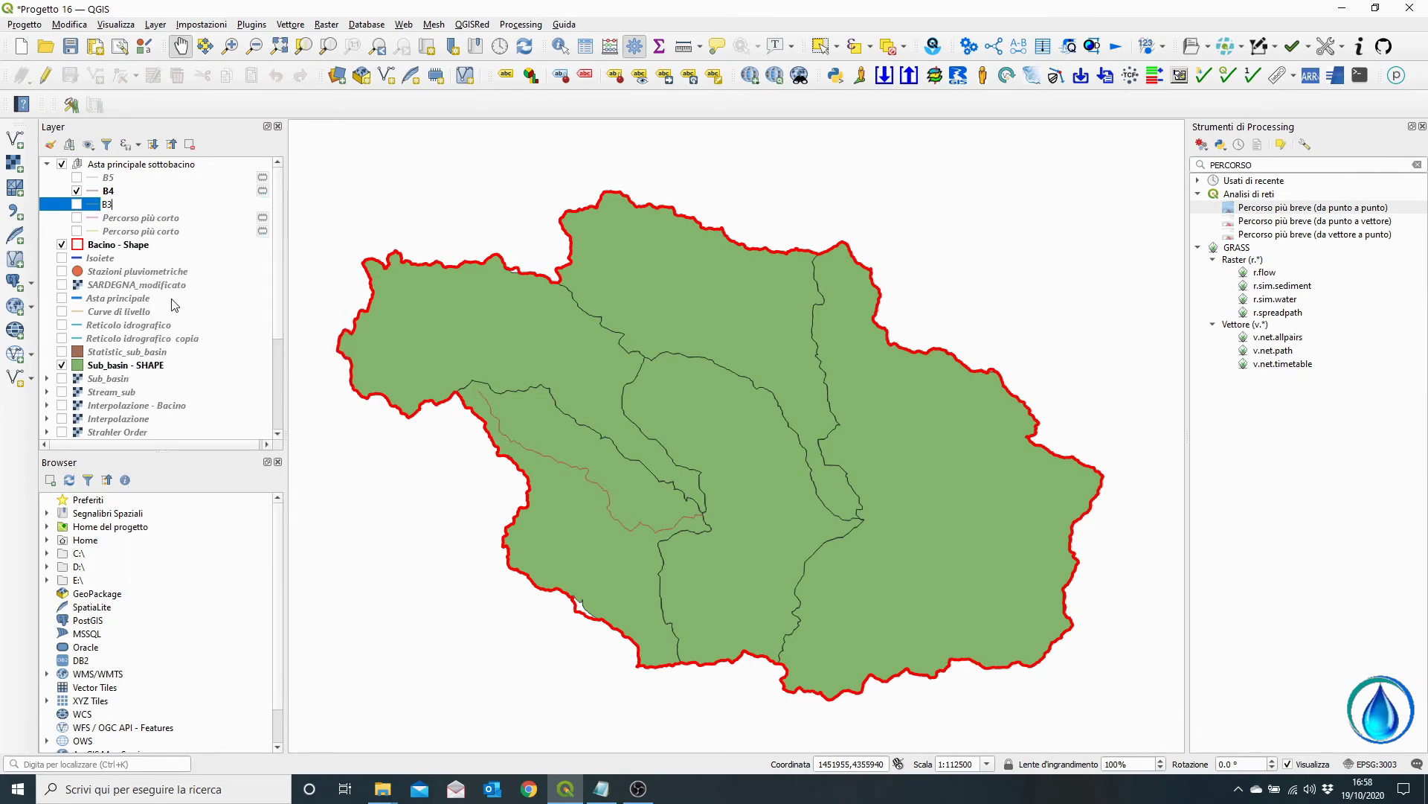
# - Rename the fourth path layer in the group as B2 and make it visible
pyautogui.click(139, 218)
pyautogui.rightClick(138, 218)
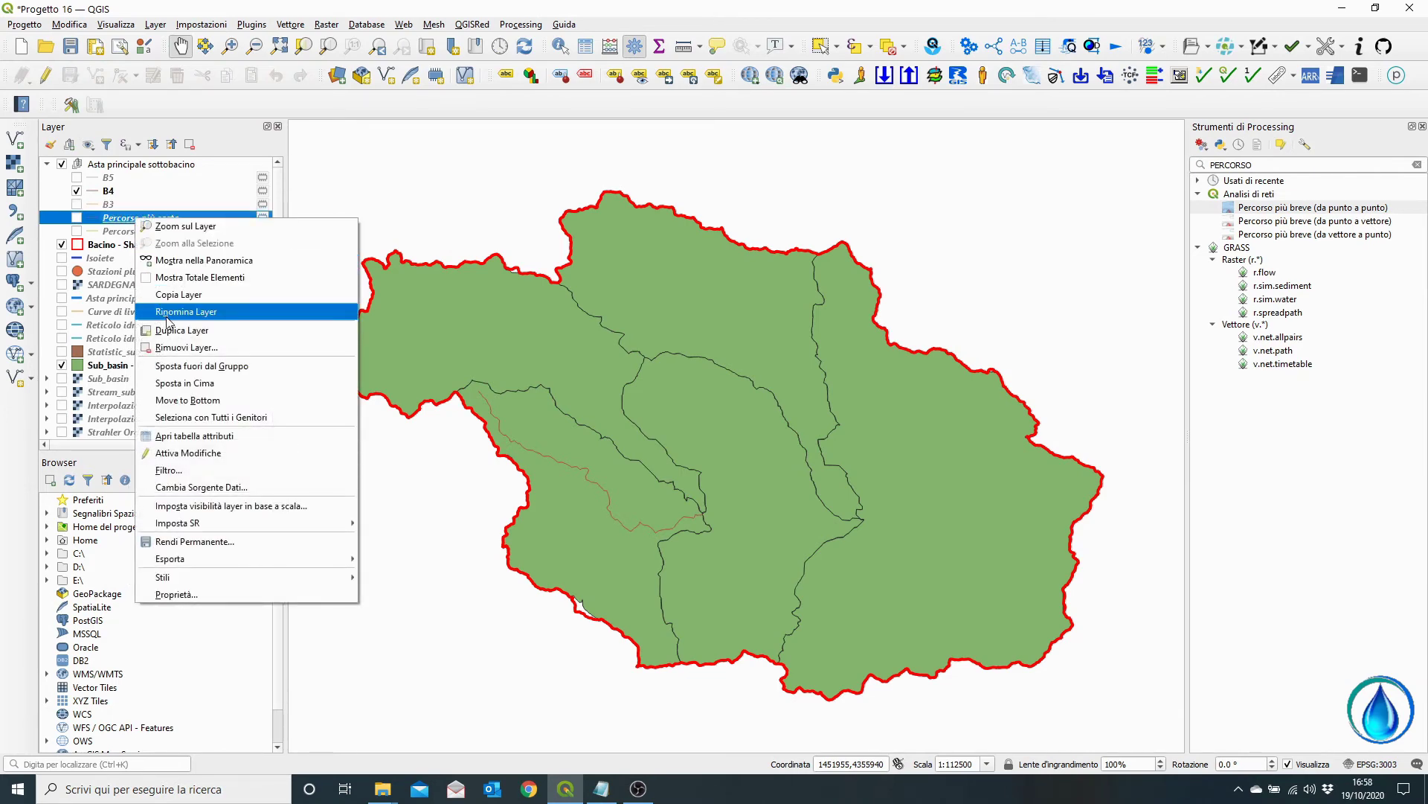
pyautogui.click(168, 318)
pyautogui.write('B2')
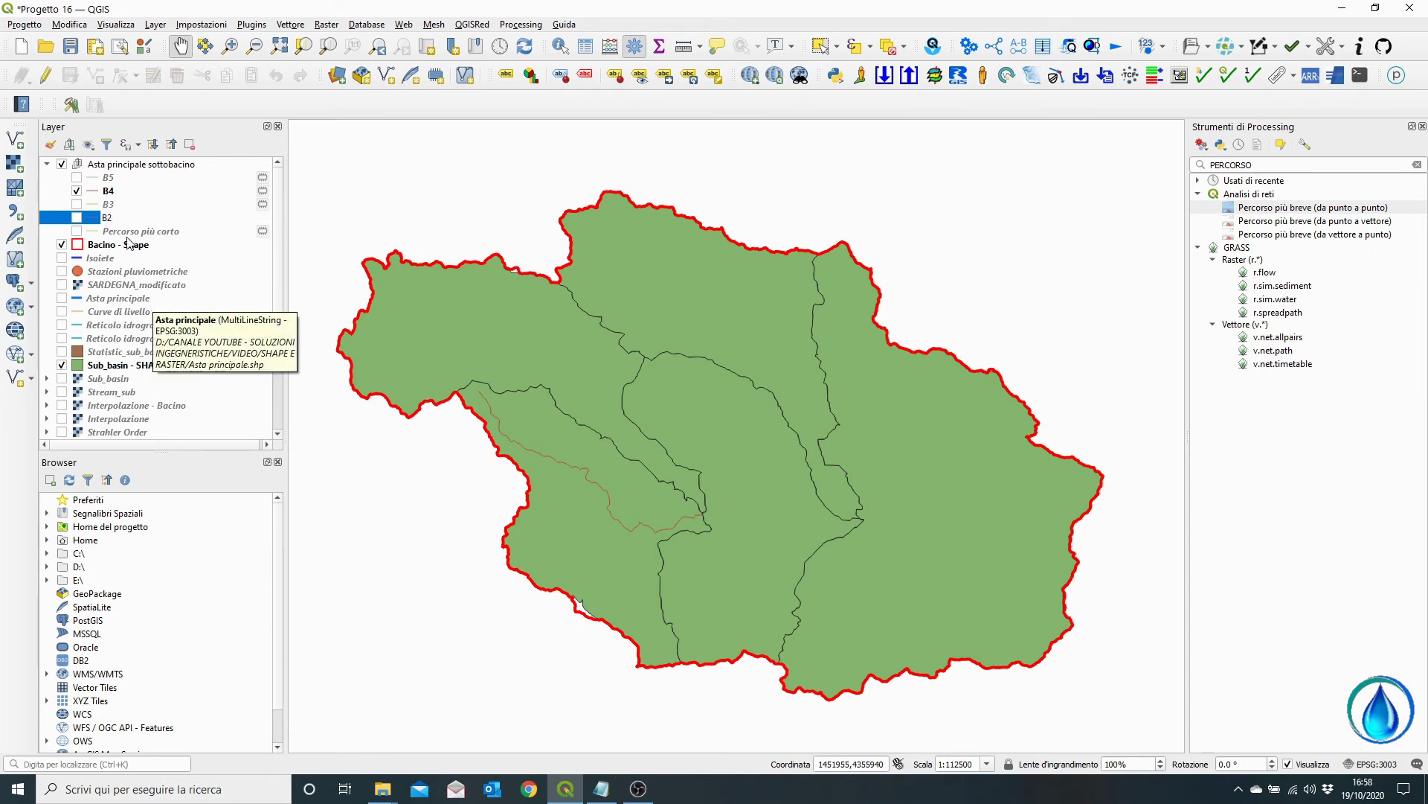
pyautogui.click(77, 218)
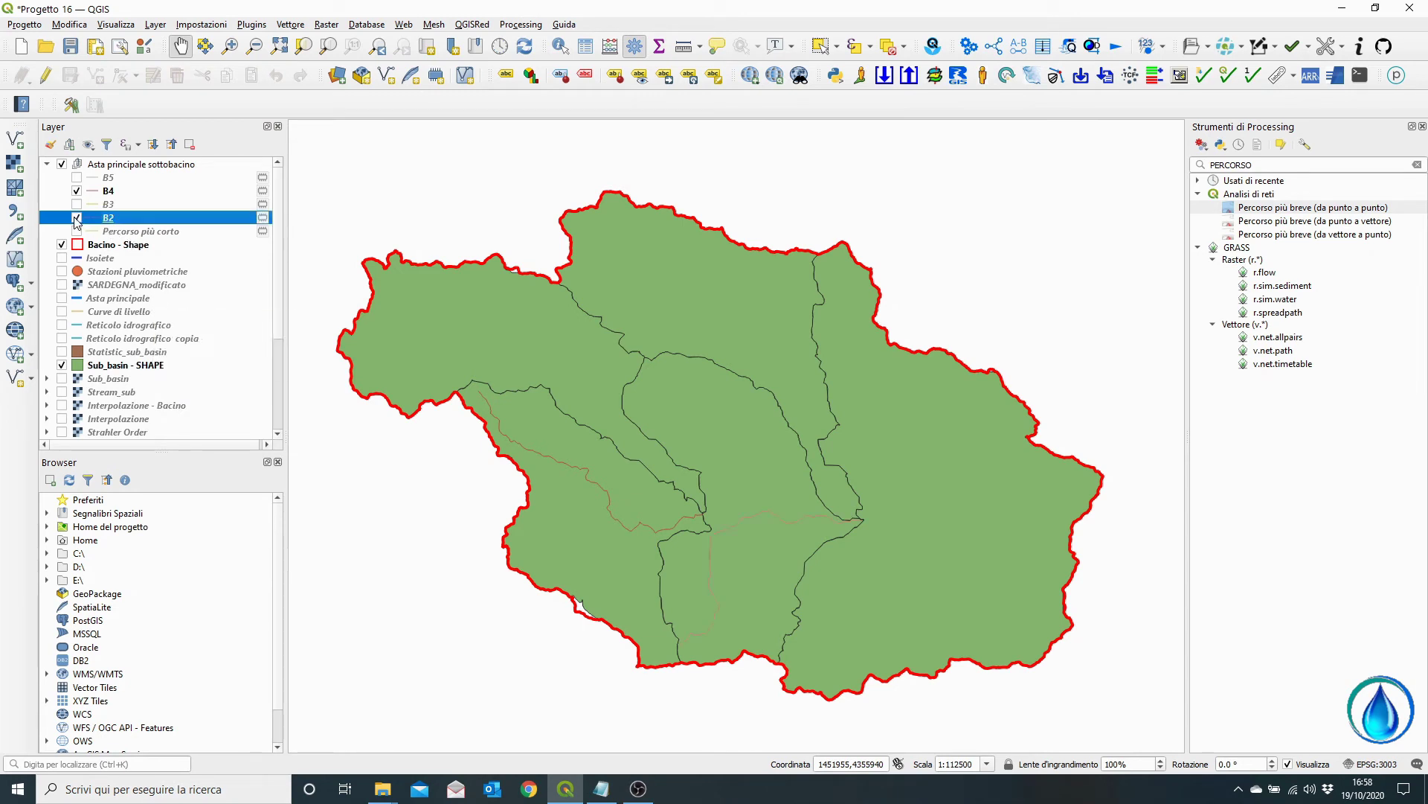
# - Rename the last remaining Percorso più corto layer in the group as B1
pyautogui.click(116, 231)
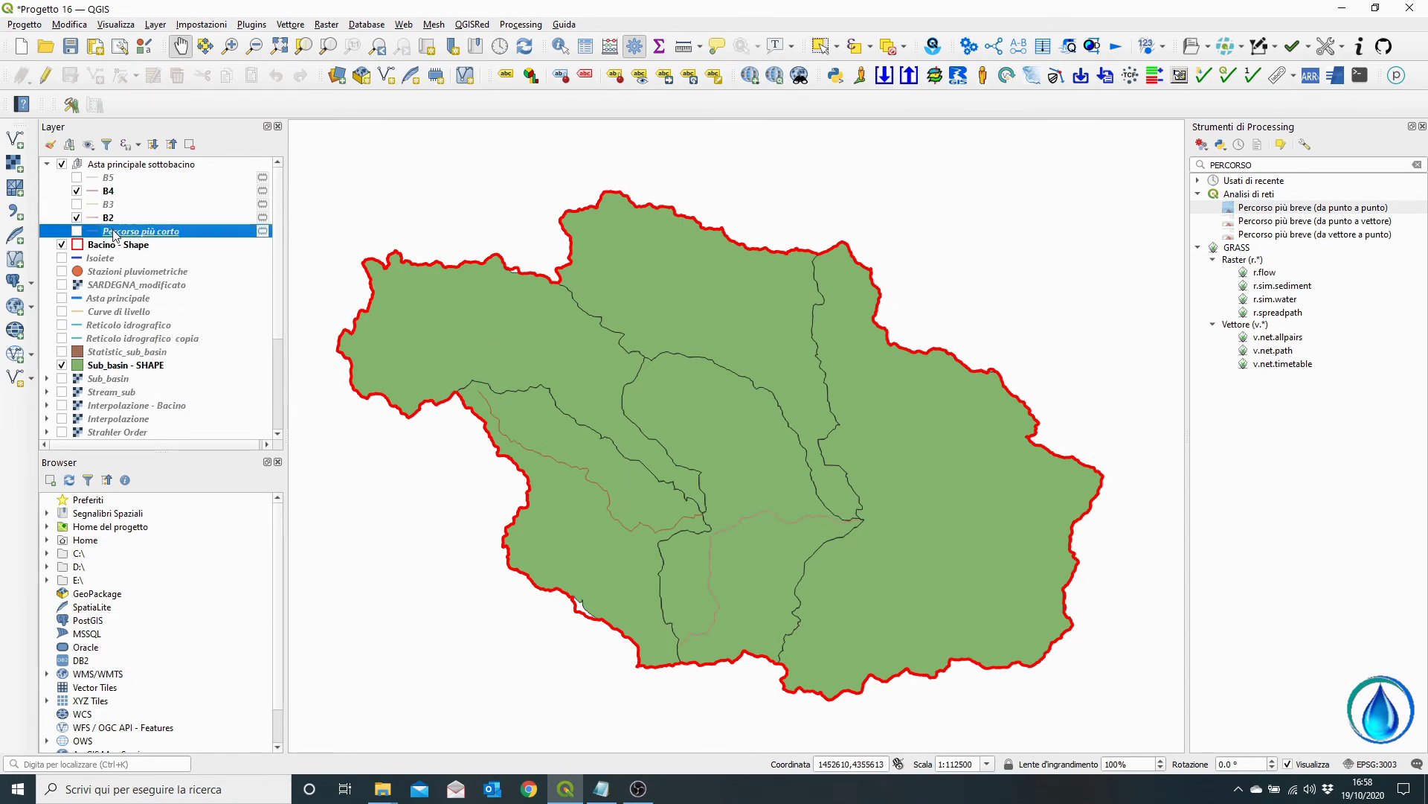
pyautogui.rightClick(116, 232)
pyautogui.click(192, 325)
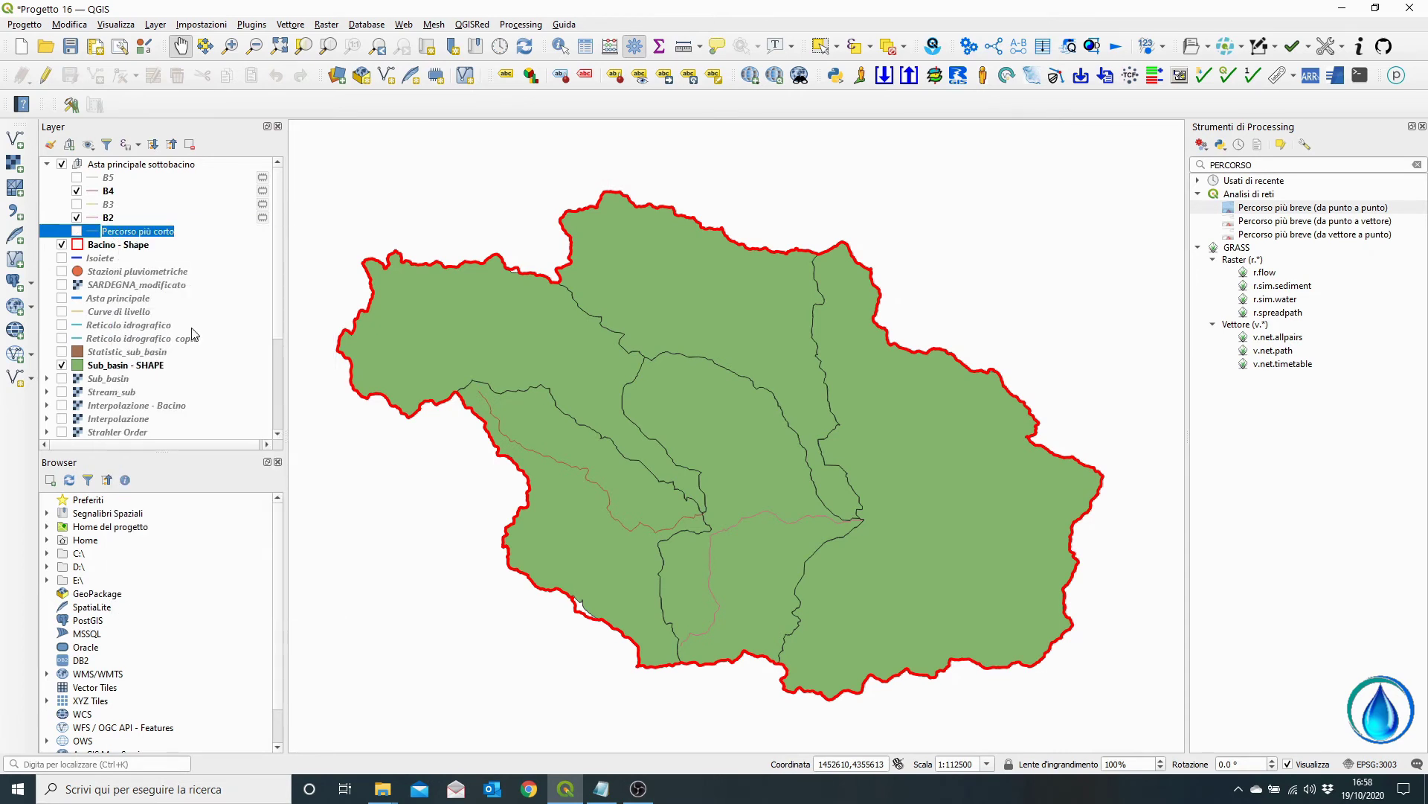
pyautogui.write('B1')
# - Turn the visibility of layers B5, B3 and B1 back on
pyautogui.click(109, 179)
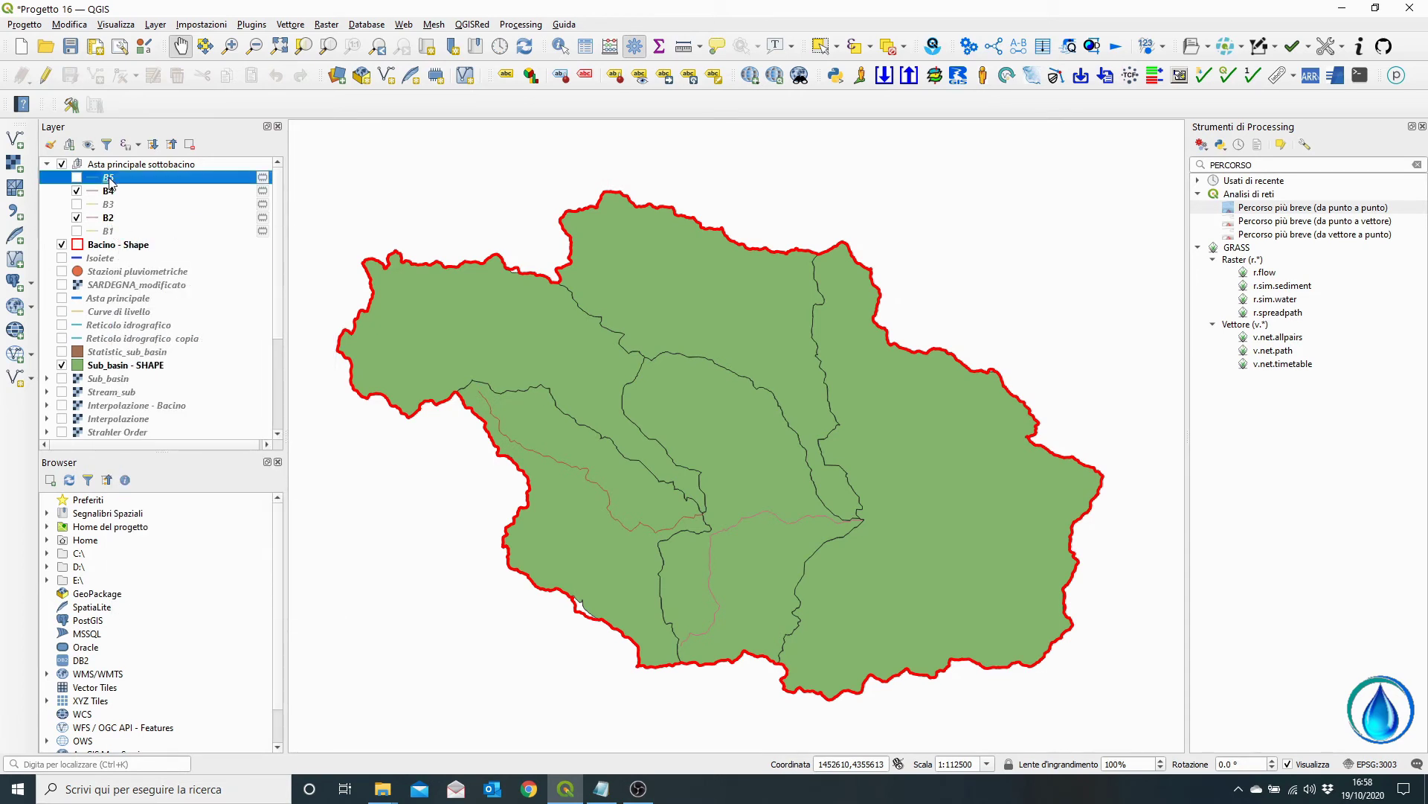
pyautogui.click(77, 204)
pyautogui.click(77, 231)
# - Open the symbology properties of layer B5 and change its line colour to bright blue
pyautogui.rightClick(108, 183)
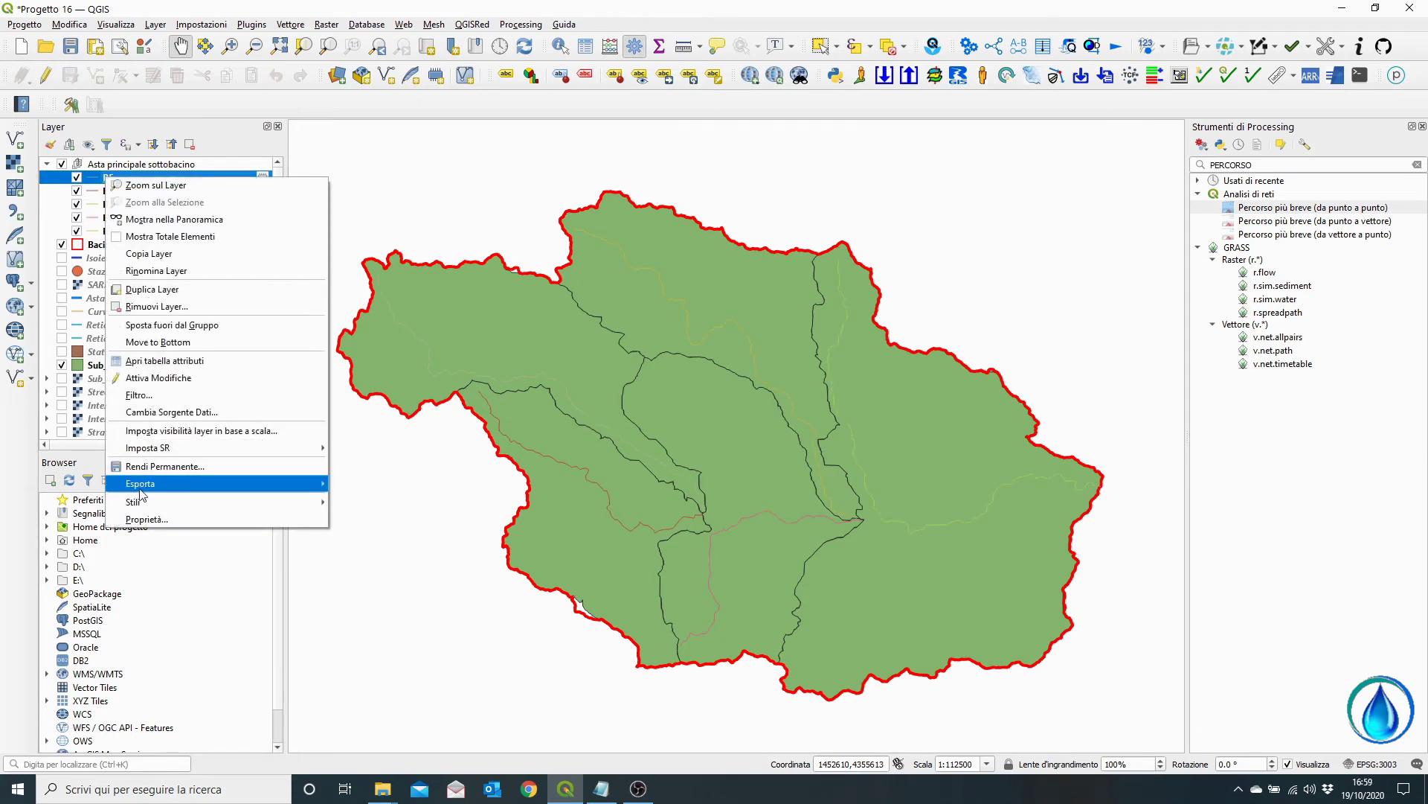
pyautogui.click(160, 520)
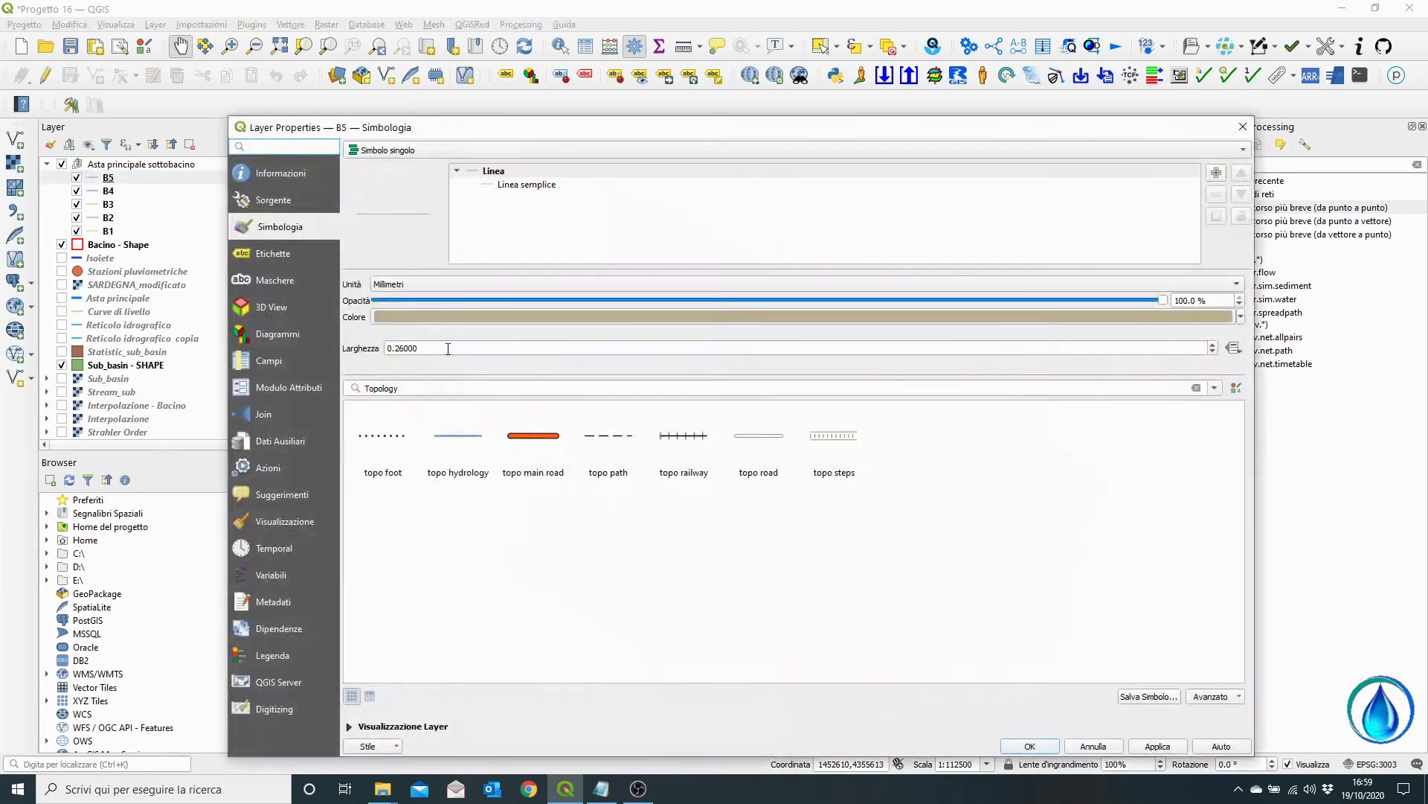
pyautogui.click(1240, 318)
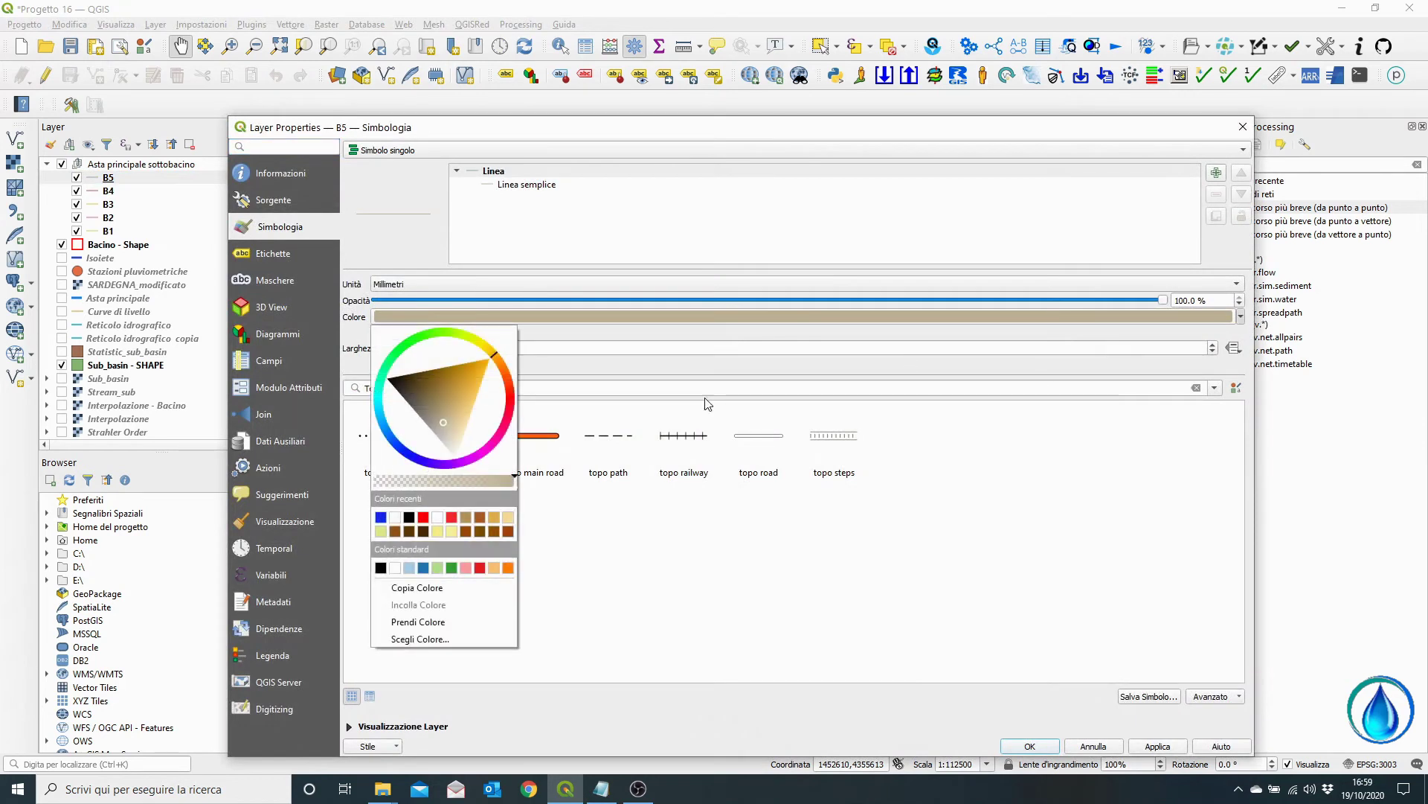
pyautogui.click(386, 435)
pyautogui.moveTo(413, 413); pyautogui.dragTo(407, 421)
pyautogui.click(633, 537)
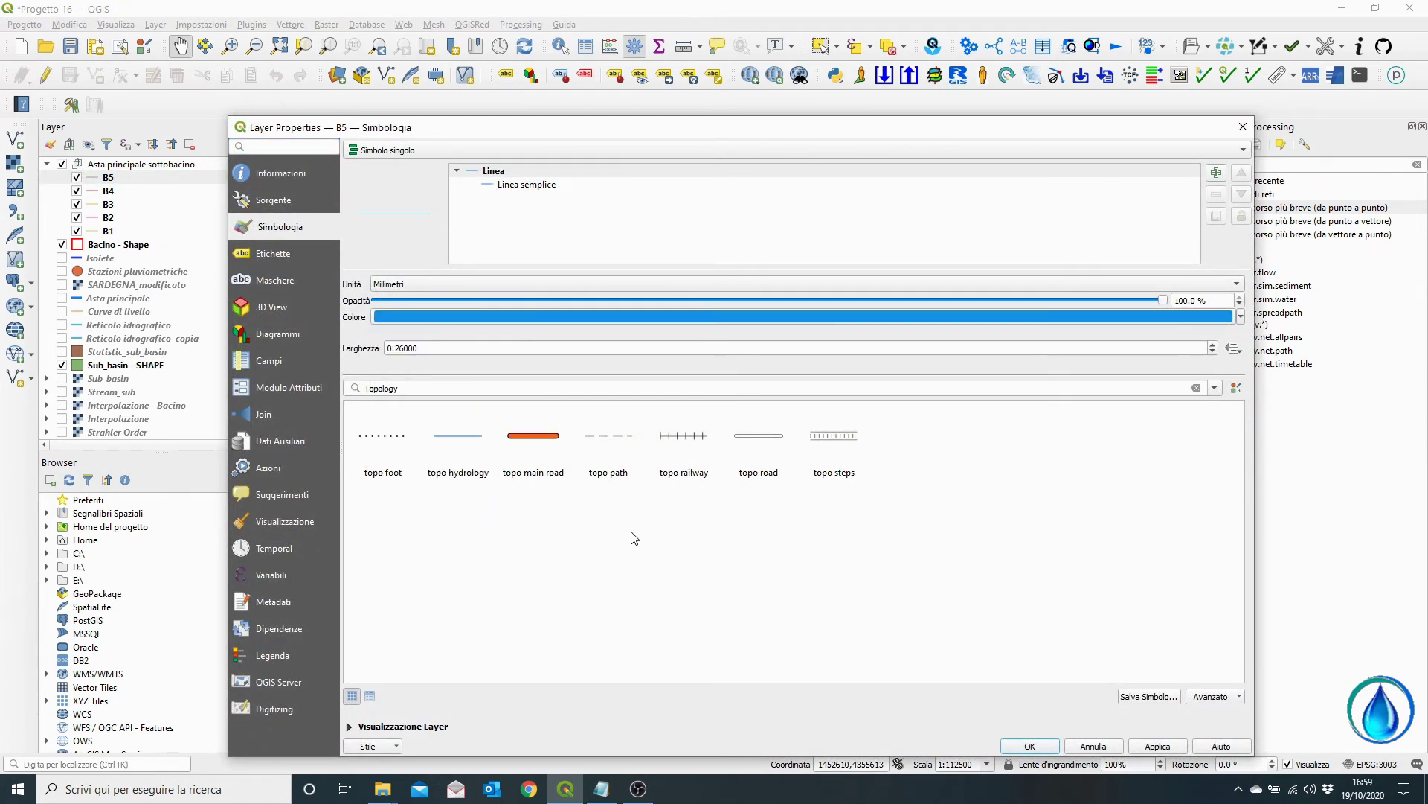
# - Set the line width of layer B5 to 0.5 millimetres and apply the symbology
pyautogui.click(426, 345)
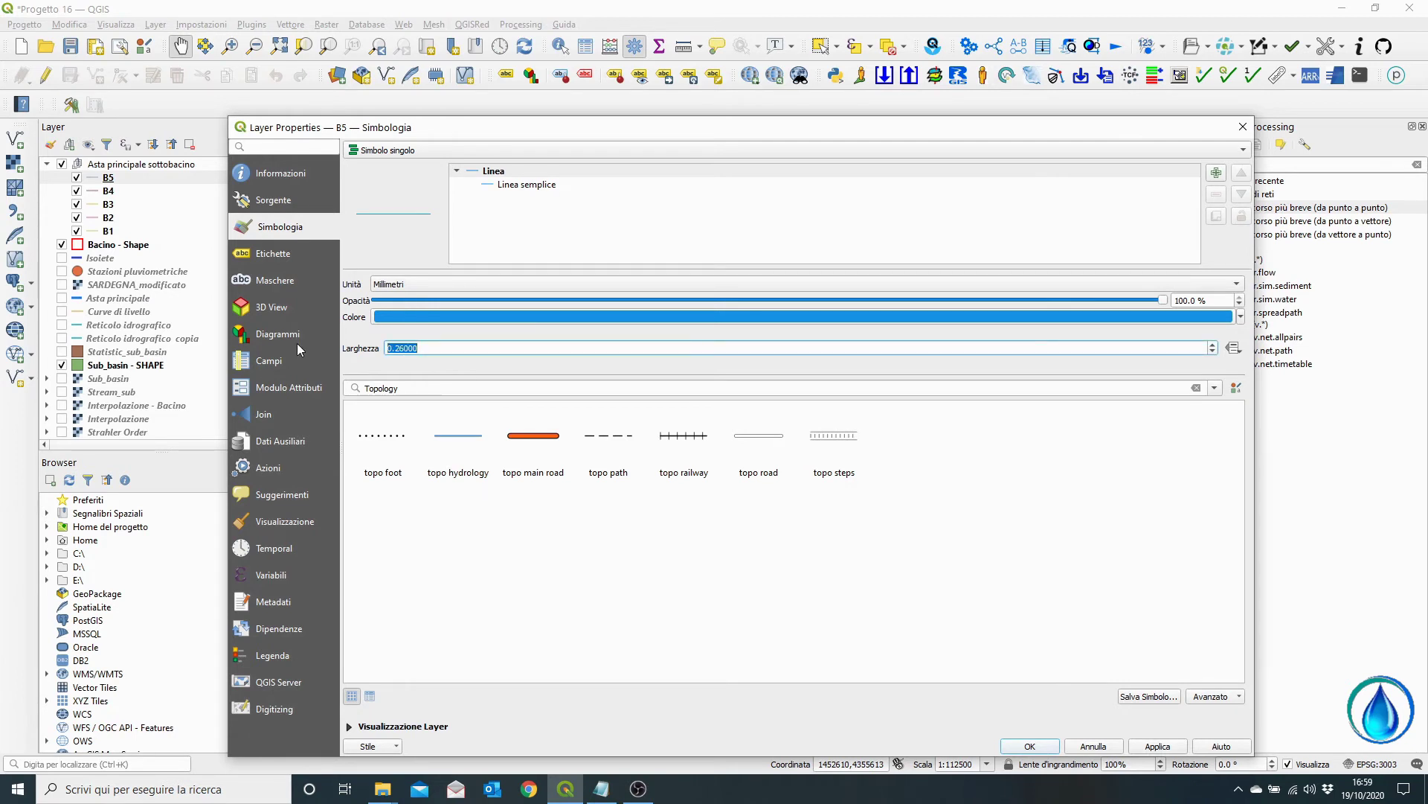
pyautogui.write('0.0')
pyautogui.press('BackSpace')
pyautogui.write('5')
pyautogui.click(1155, 747)
pyautogui.click(1032, 747)
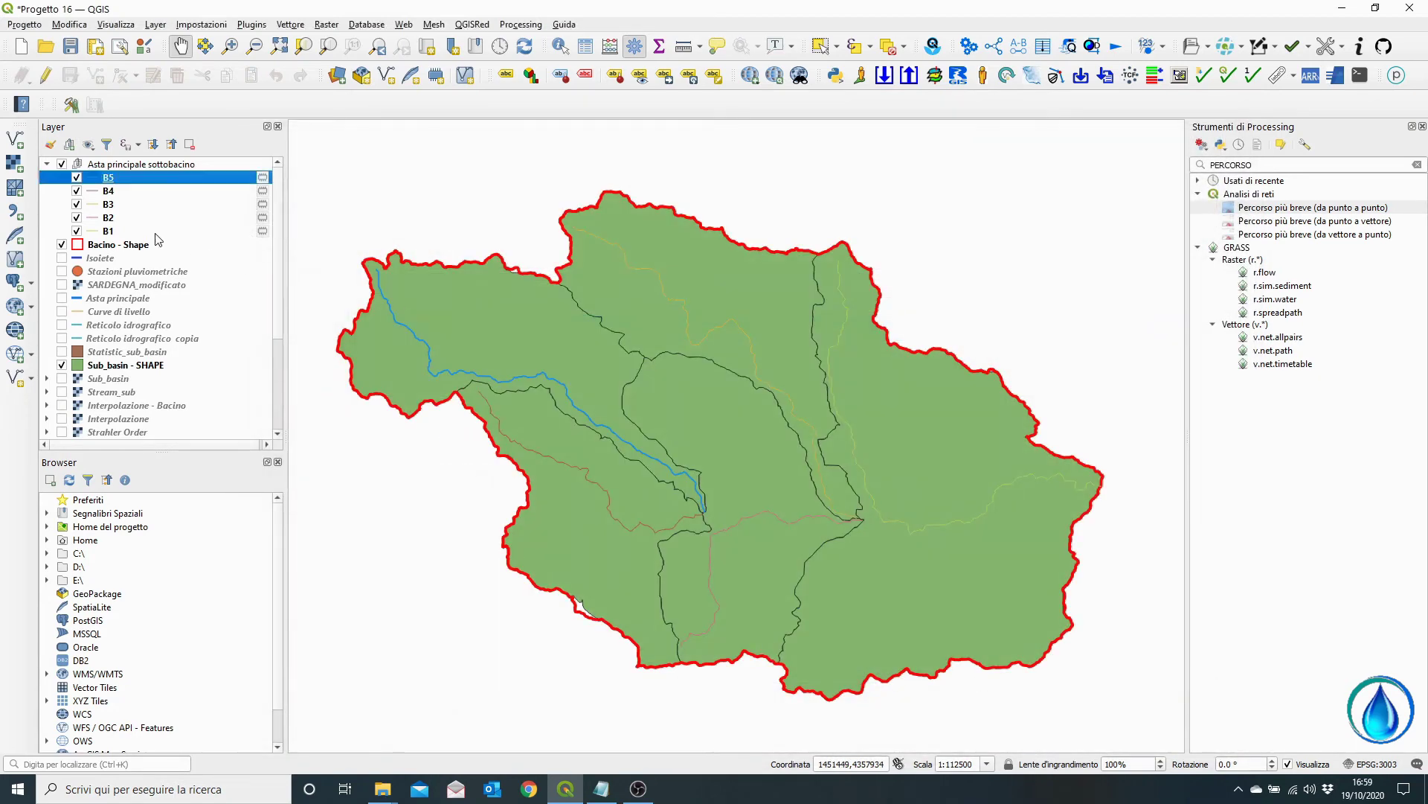
# - Copy only the symbology of layer B5 and paste it onto layers B4, B3, B2 and B1 together
pyautogui.rightClick(120, 183)
pyautogui.moveTo(320, 505)
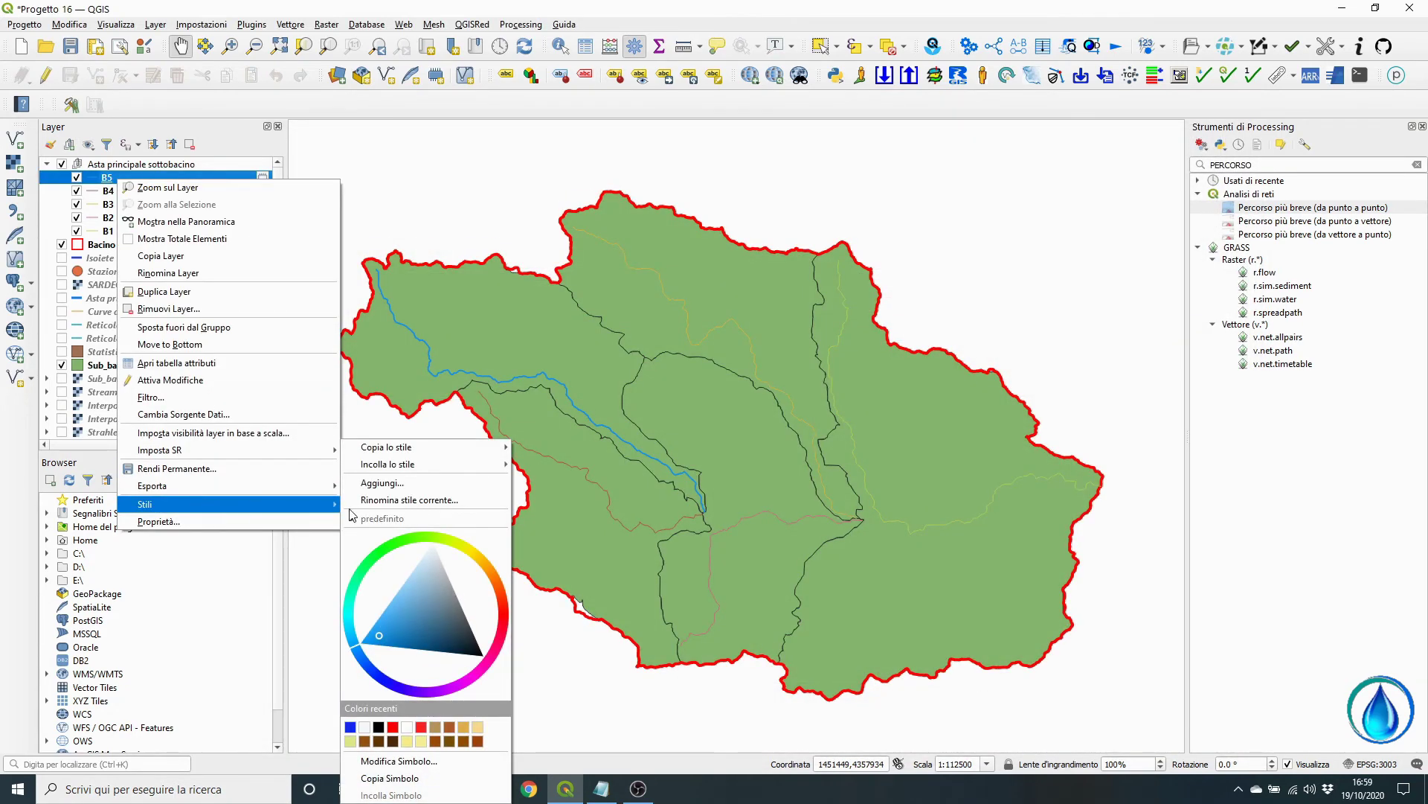
pyautogui.moveTo(402, 450)
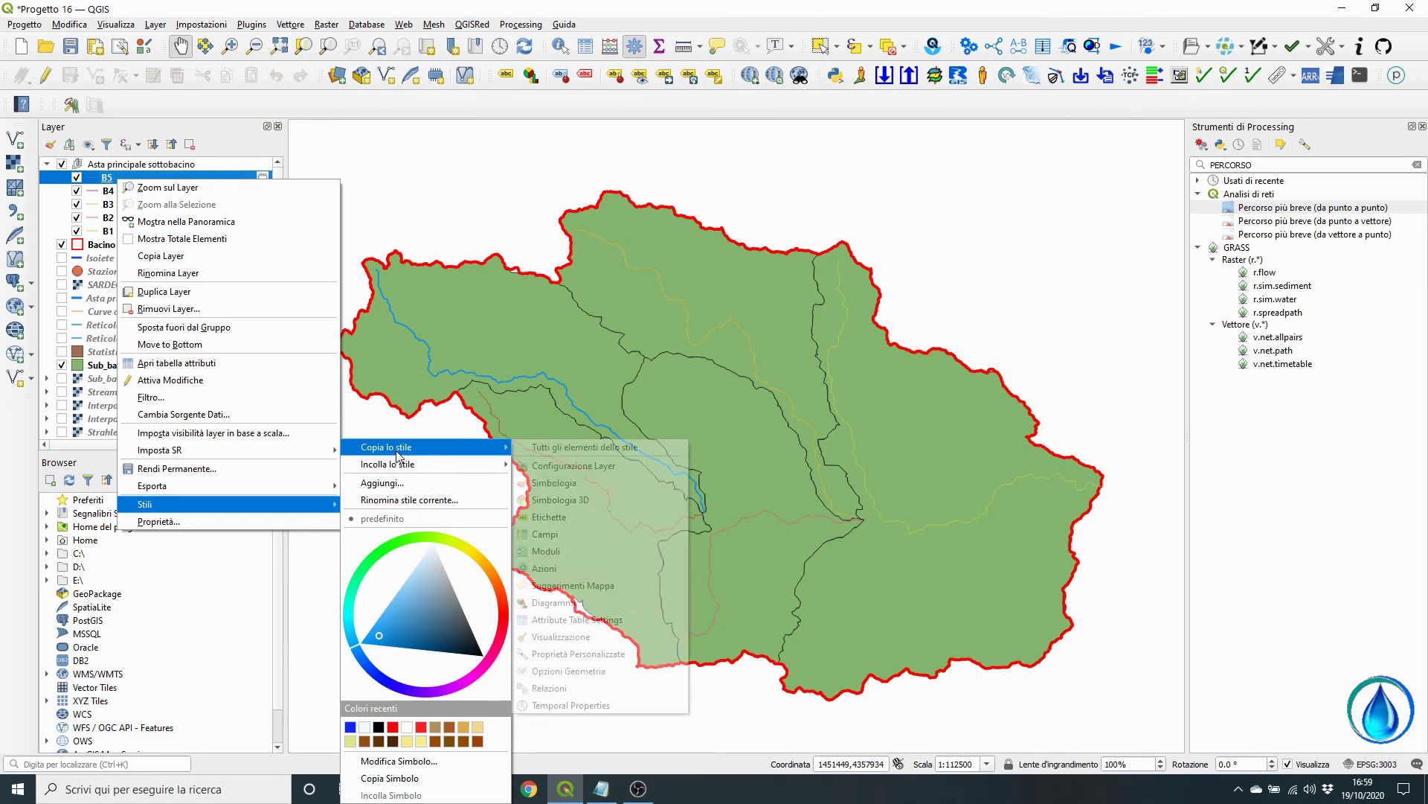
pyautogui.click(596, 484)
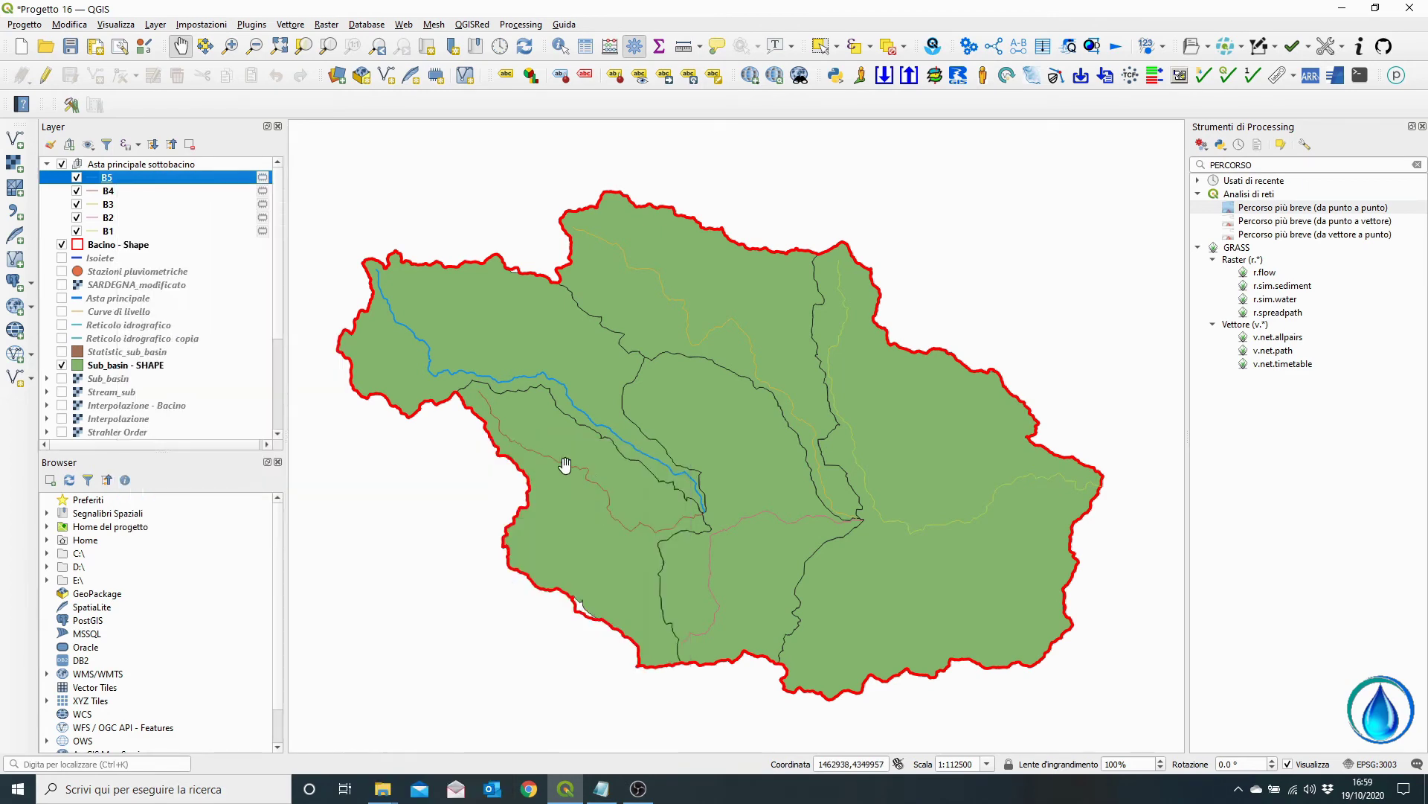
pyautogui.click(118, 194)
pyautogui.keyDown('shift'); pyautogui.click(113, 233); pyautogui.keyUp('shift')
pyautogui.rightClick(112, 235)
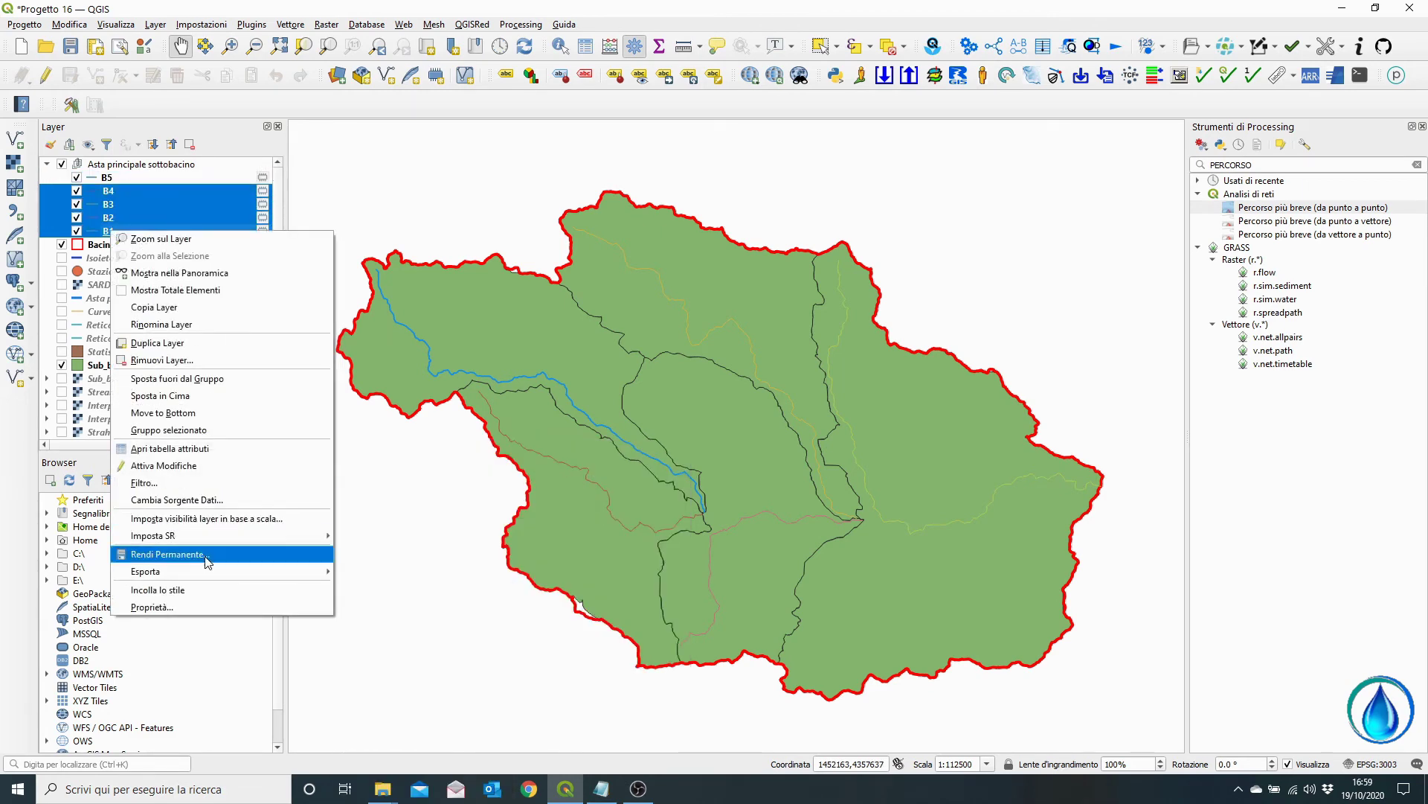
pyautogui.click(207, 593)
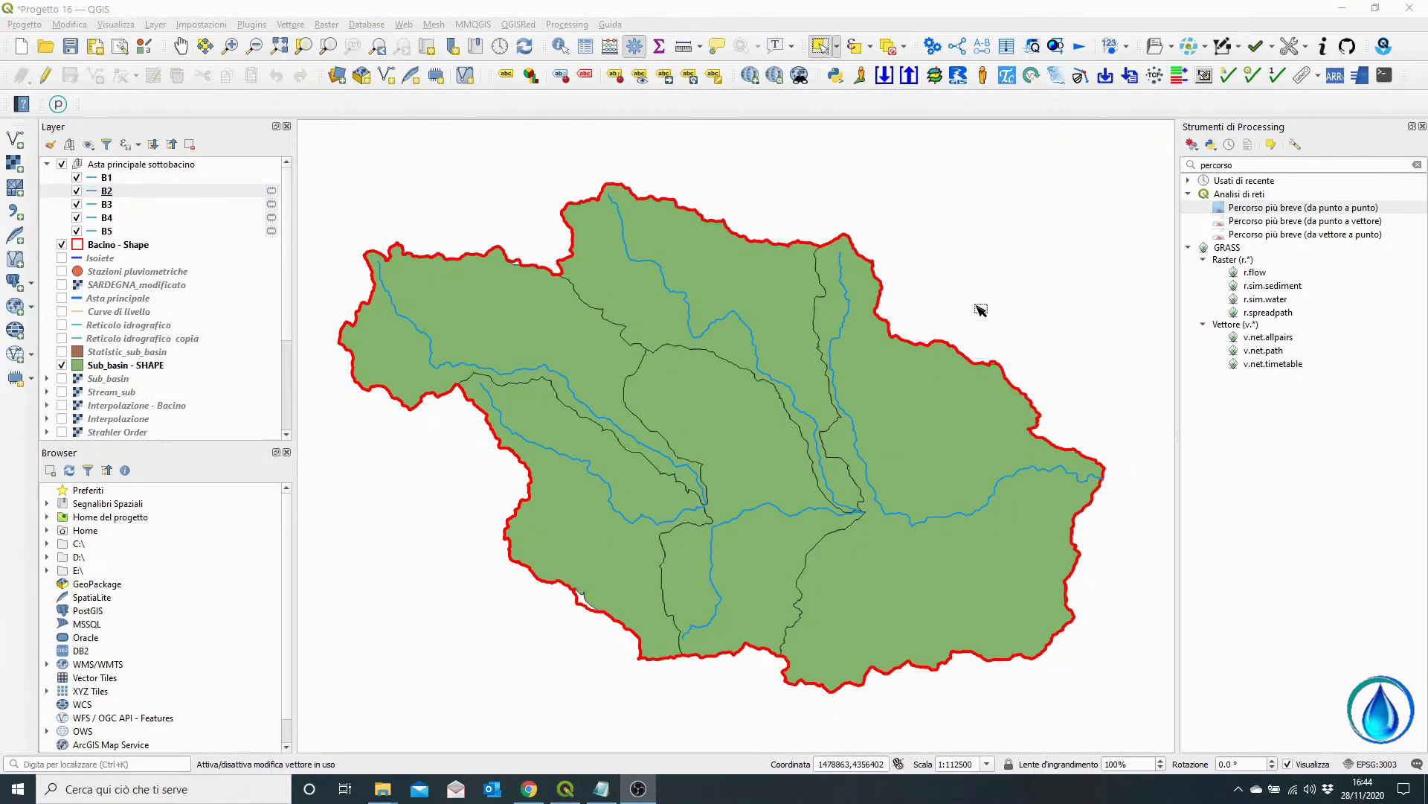
# - Examine the full start, end and cost values in layer B2's attribute table, widening the columns to fit, and close it
pyautogui.rightClick(102, 191)
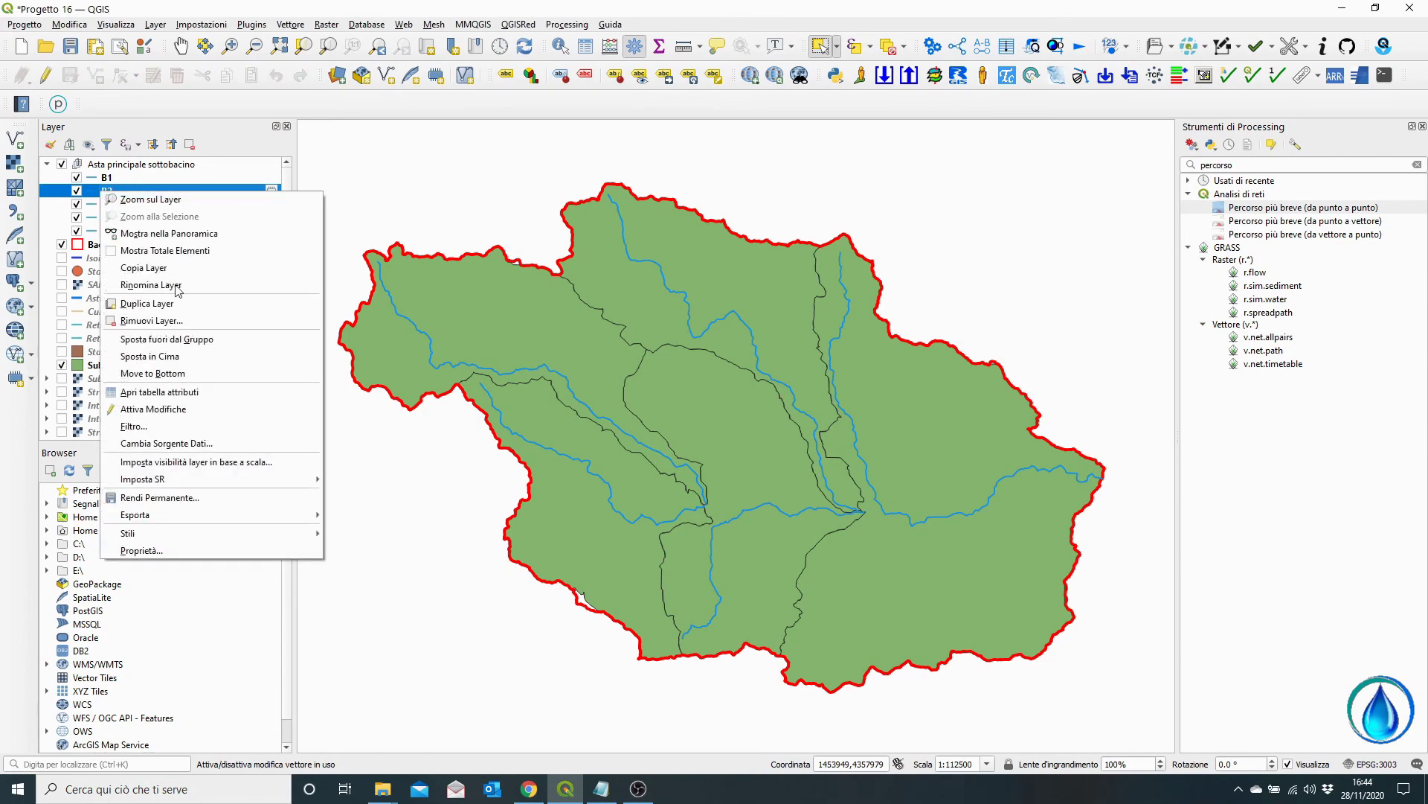
pyautogui.click(203, 397)
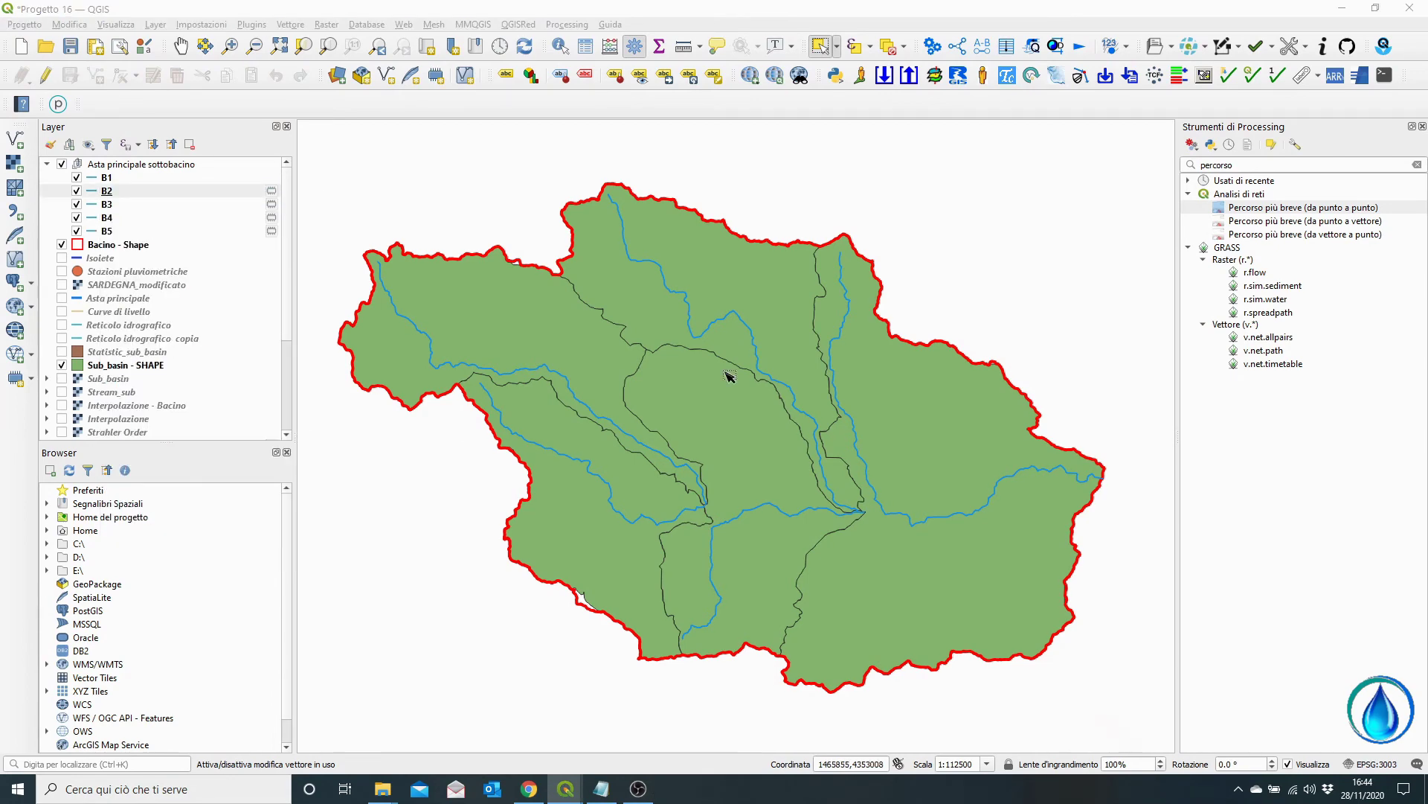
pyautogui.doubleClick(553, 108)
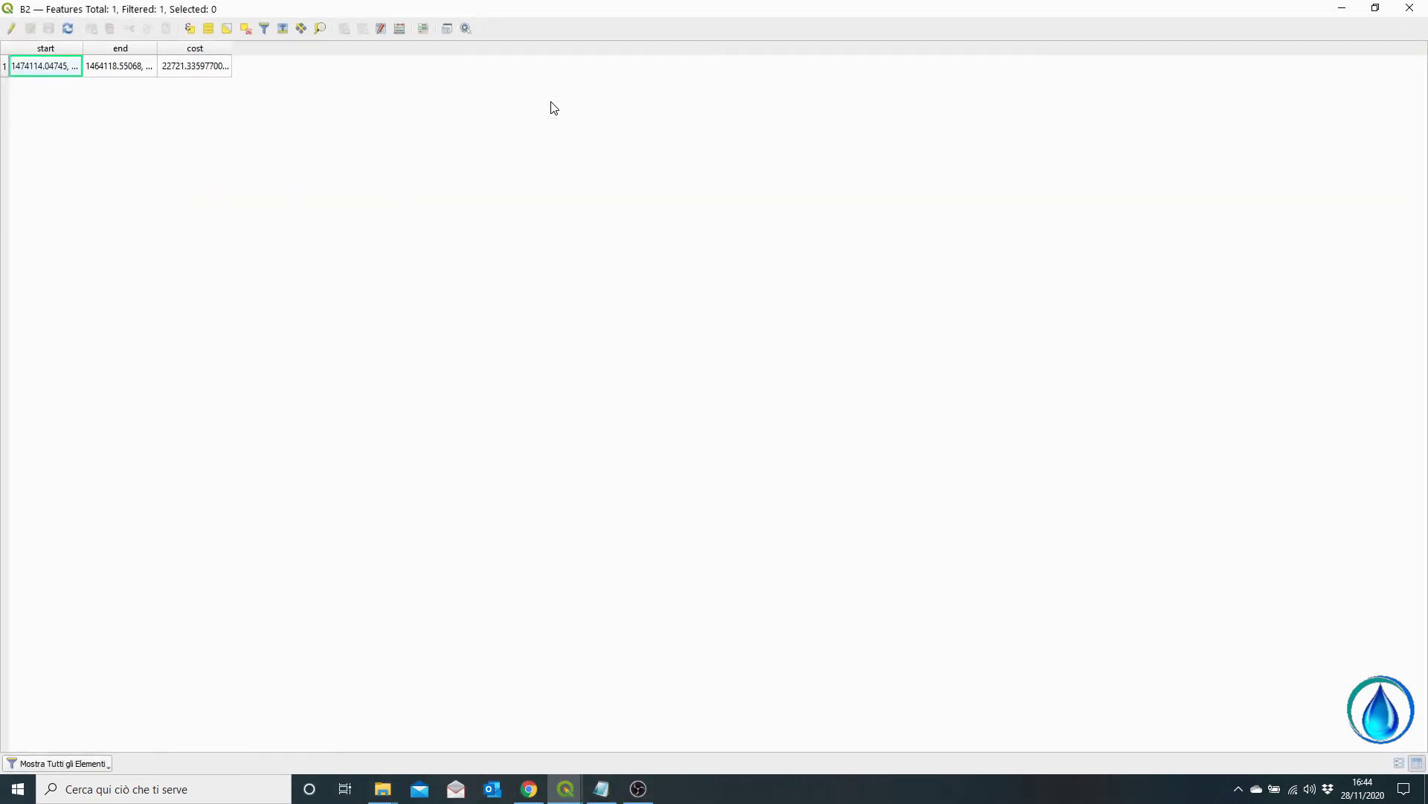
pyautogui.doubleClick(83, 48)
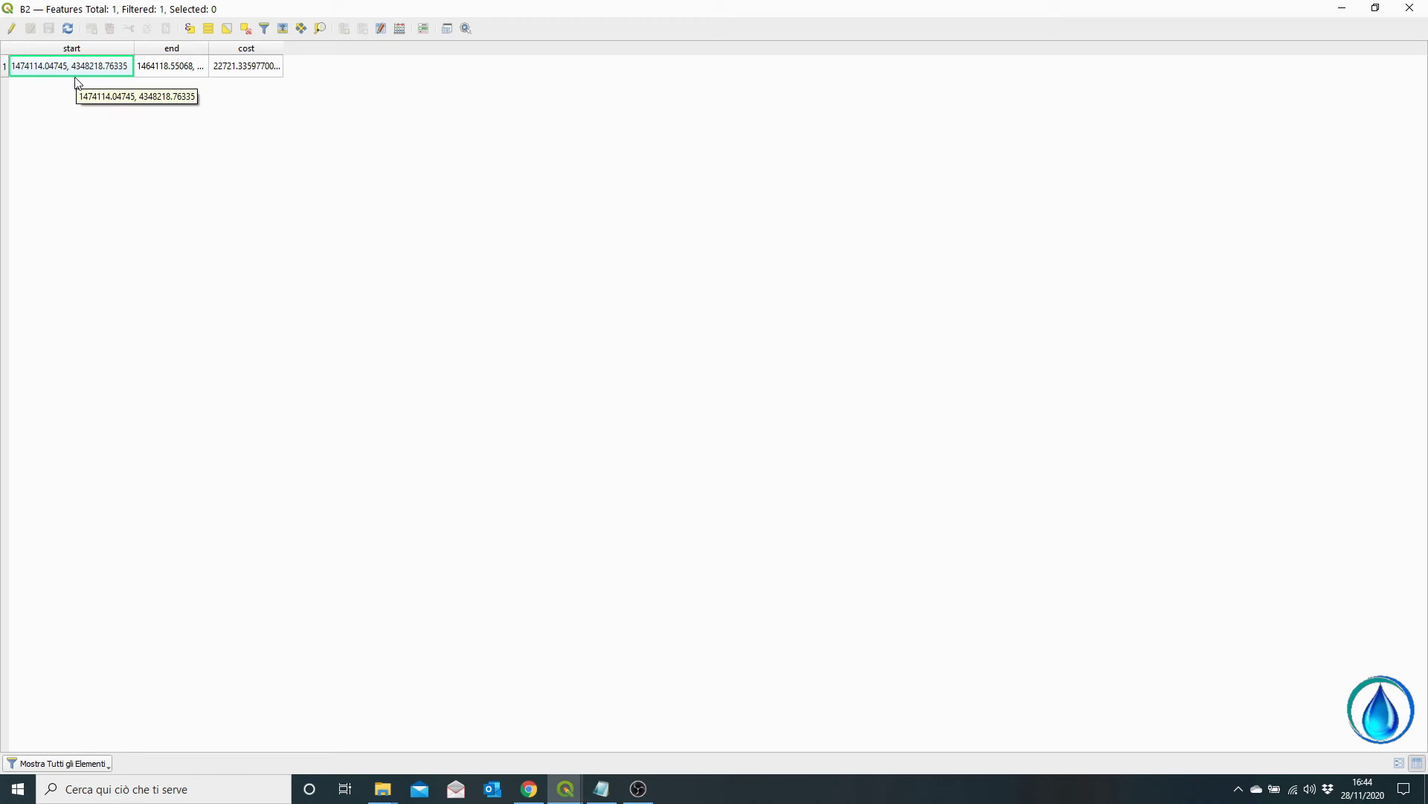
pyautogui.doubleClick(208, 50)
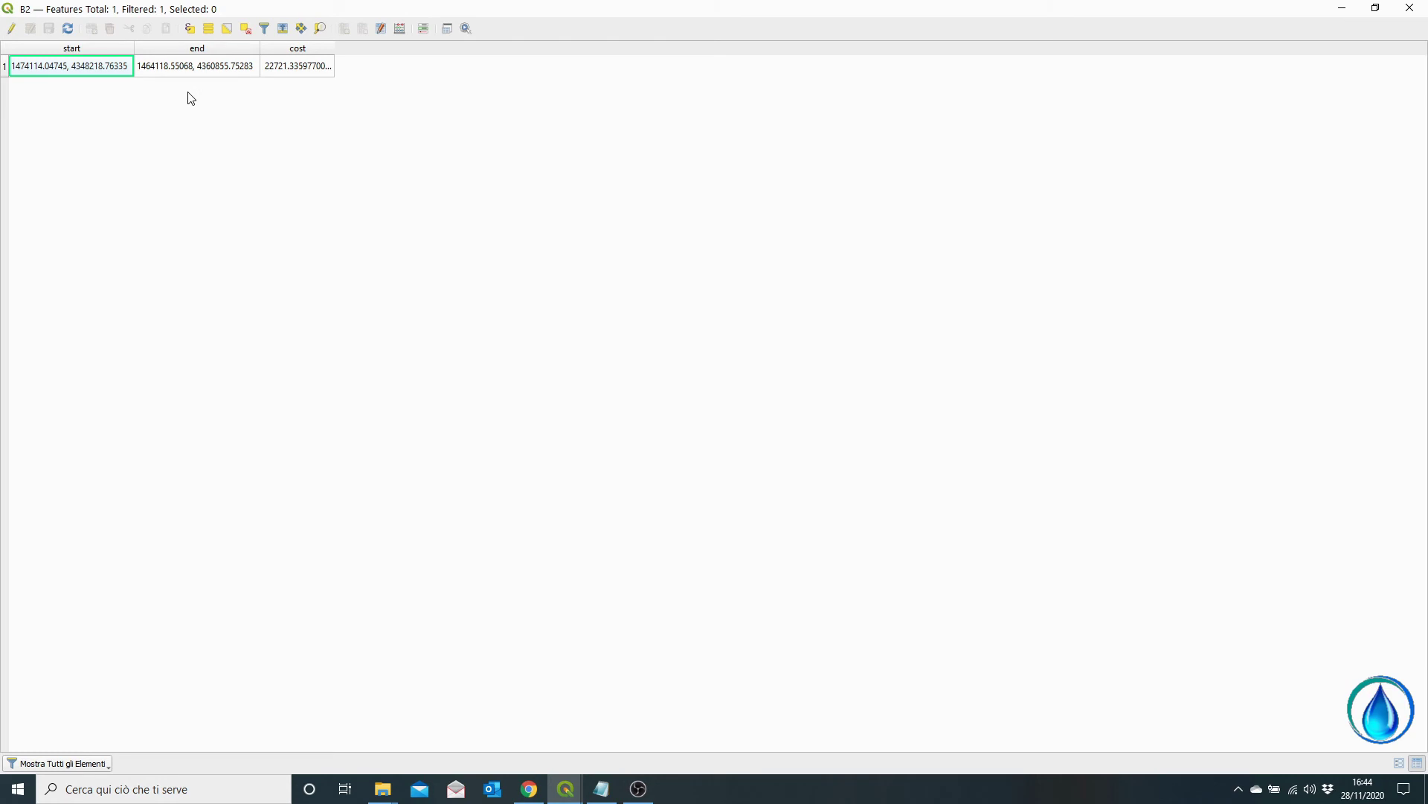
pyautogui.doubleClick(334, 49)
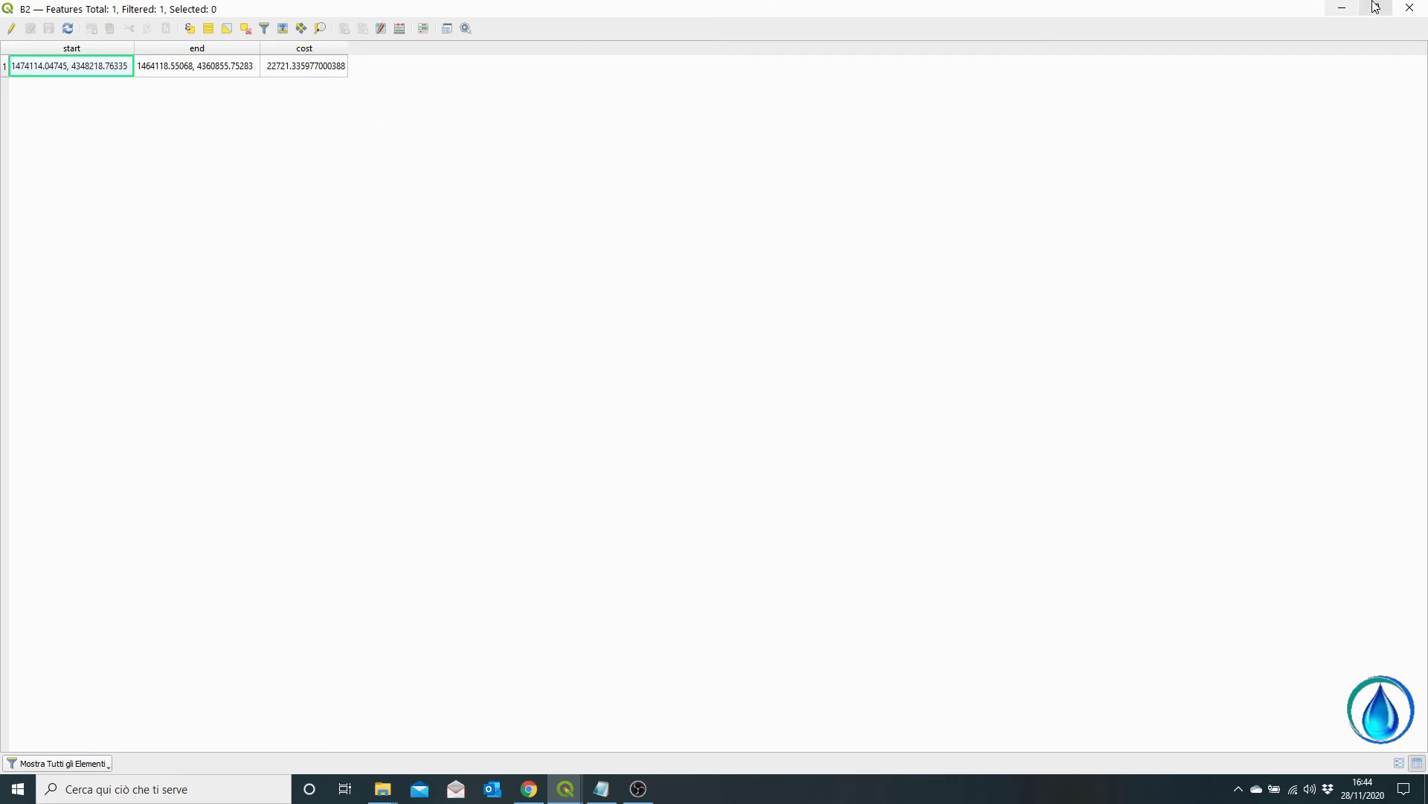
pyautogui.click(1408, 10)
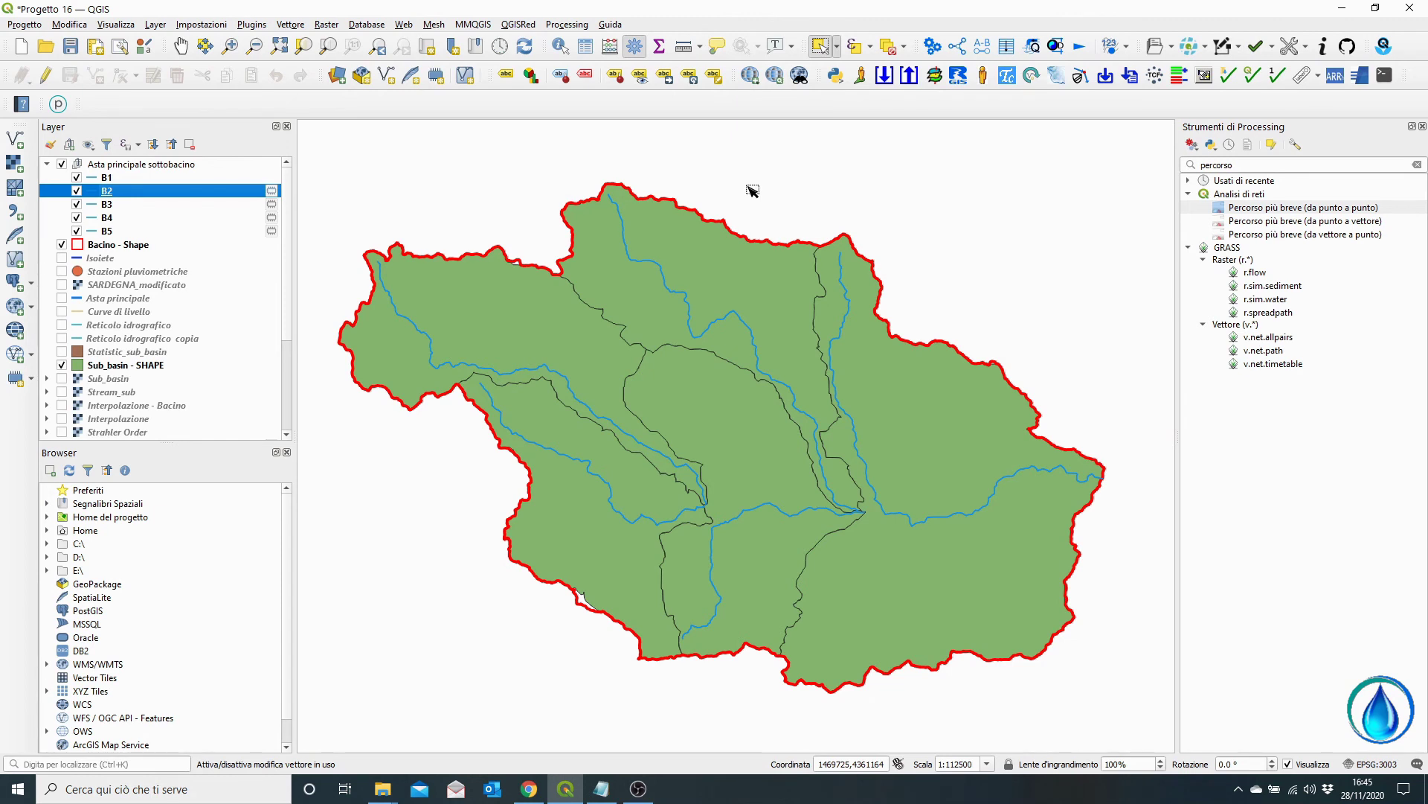
# - Make temporary layer B2 permanent as a GeoPackage named B2 in the VIDEO\SHAPE E RASTER\RASTER GEOPORTALE folder
pyautogui.rightClick(134, 194)
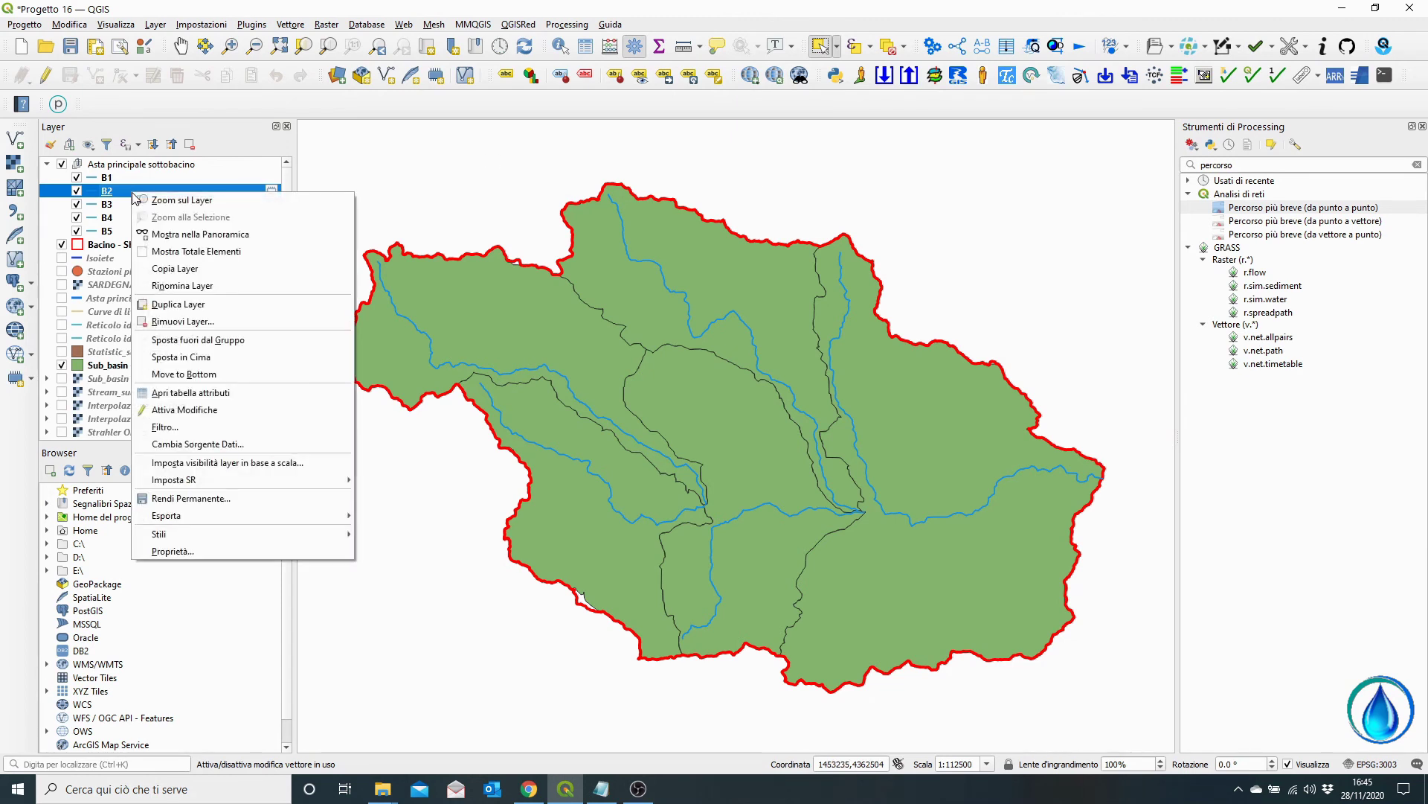
pyautogui.click(230, 504)
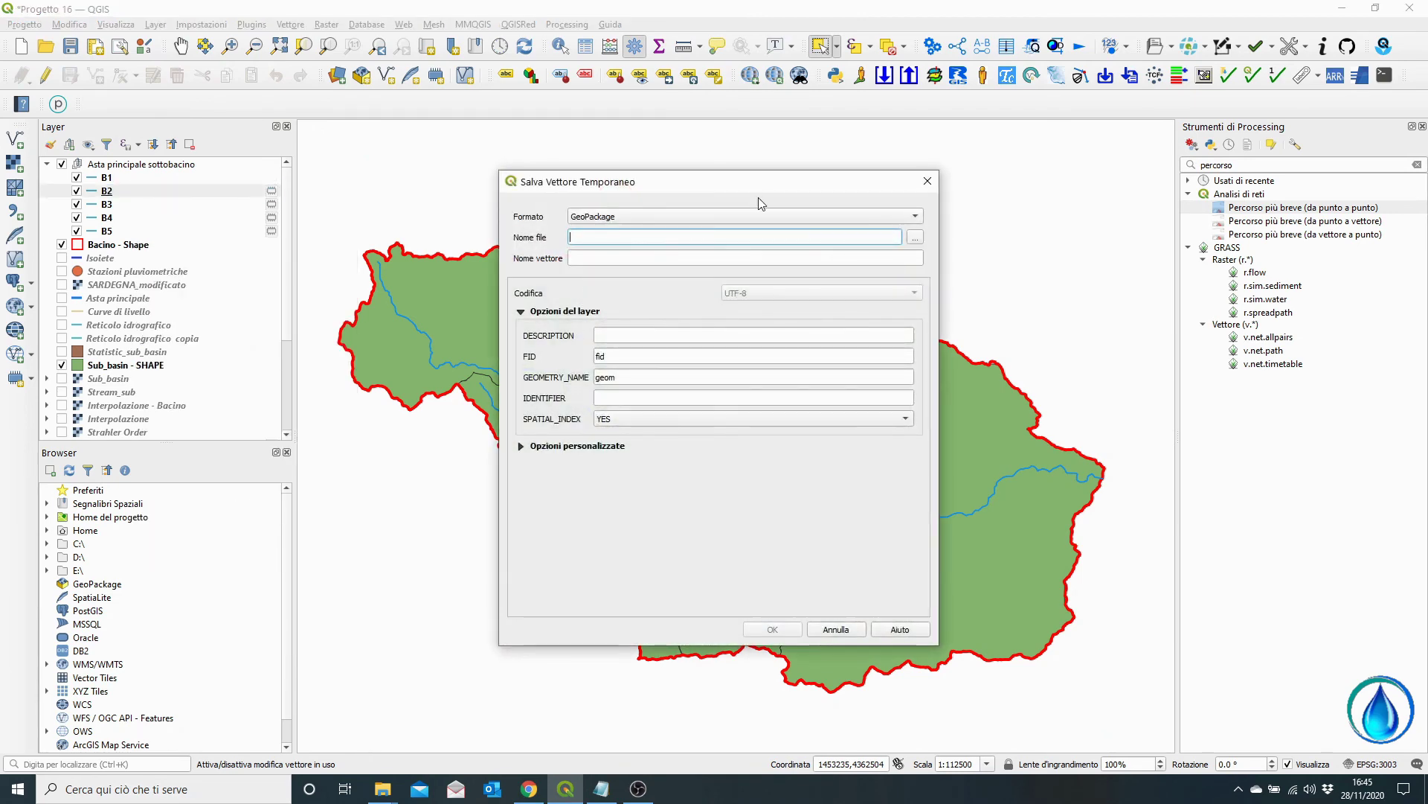
pyautogui.click(915, 237)
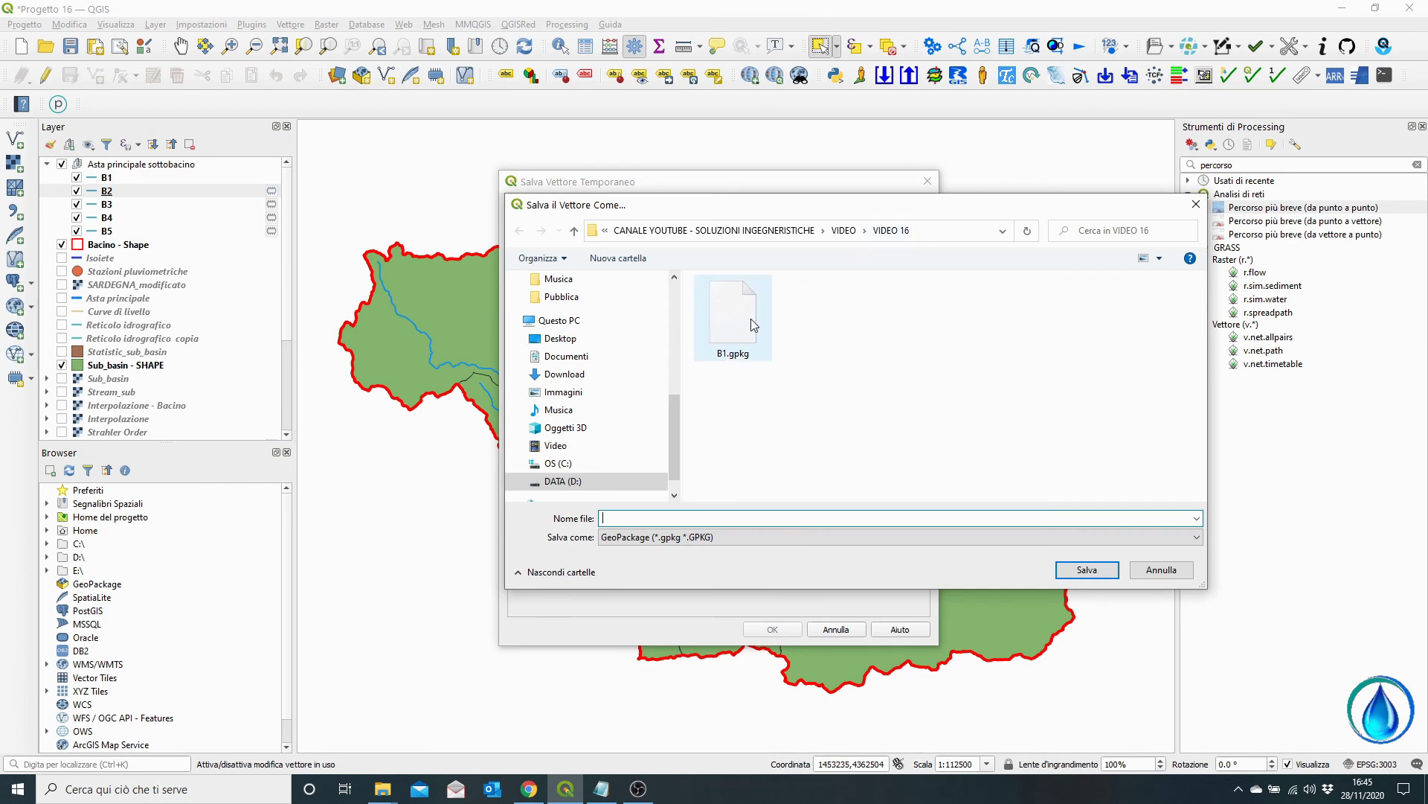
pyautogui.click(682, 233)
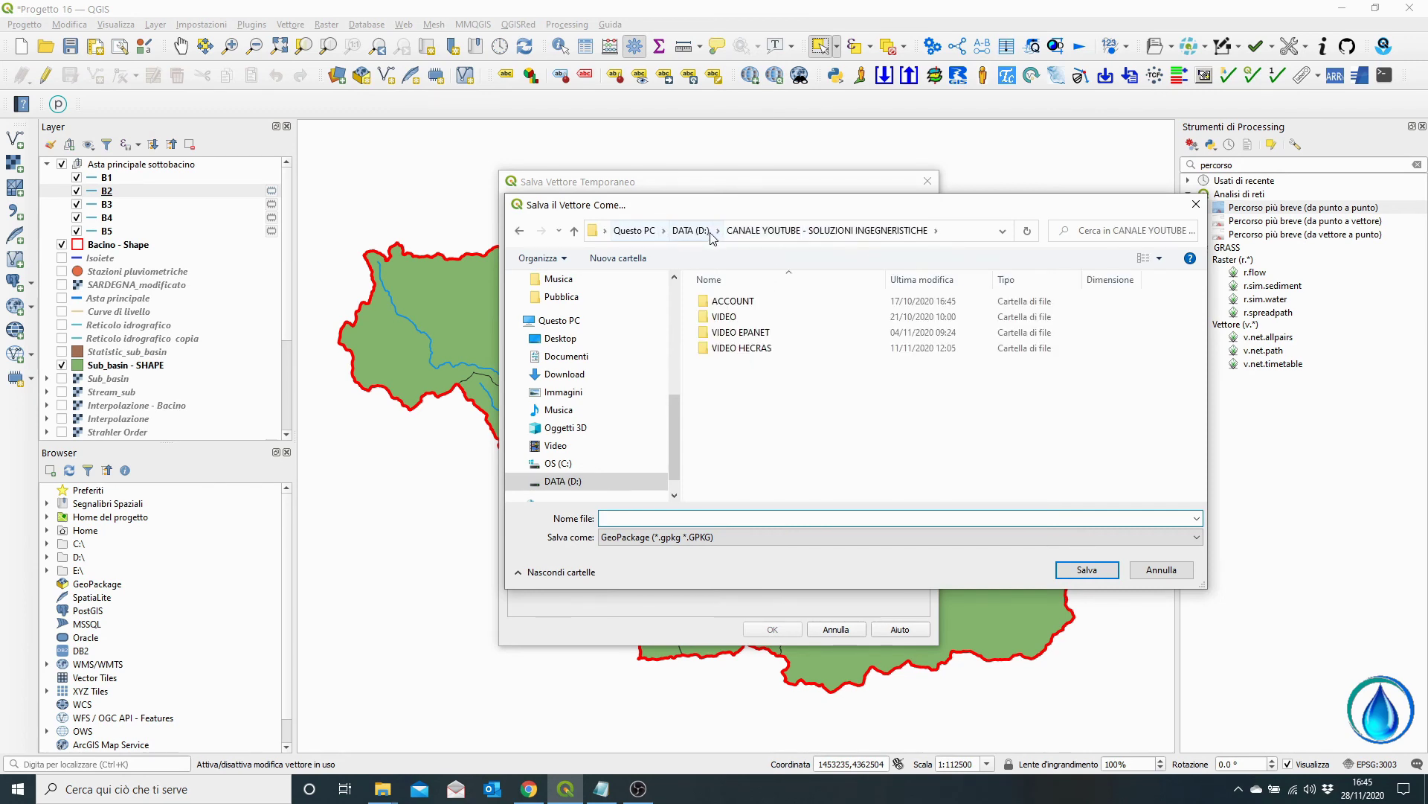
pyautogui.click(729, 317)
pyautogui.doubleClick(729, 317)
pyautogui.doubleClick(730, 301)
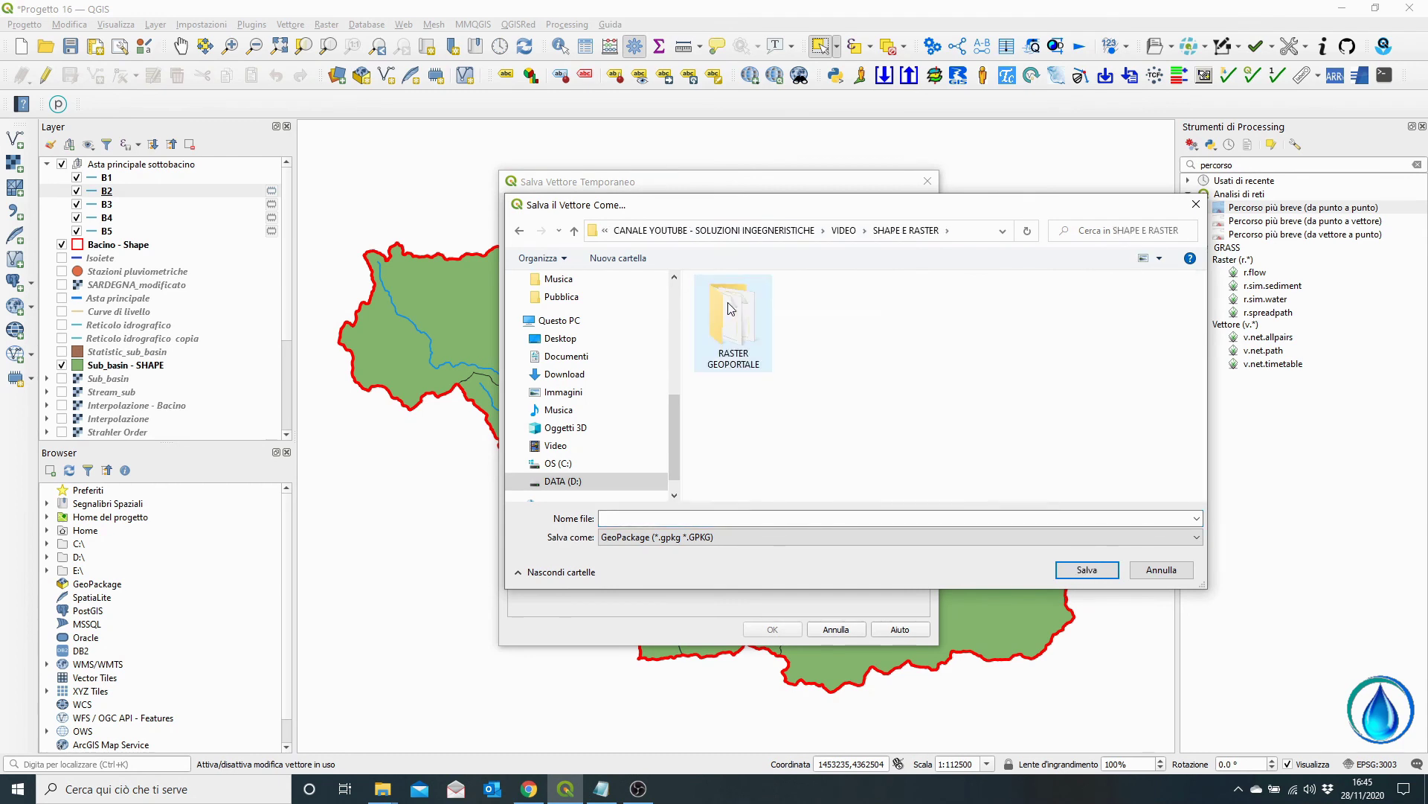
pyautogui.doubleClick(730, 308)
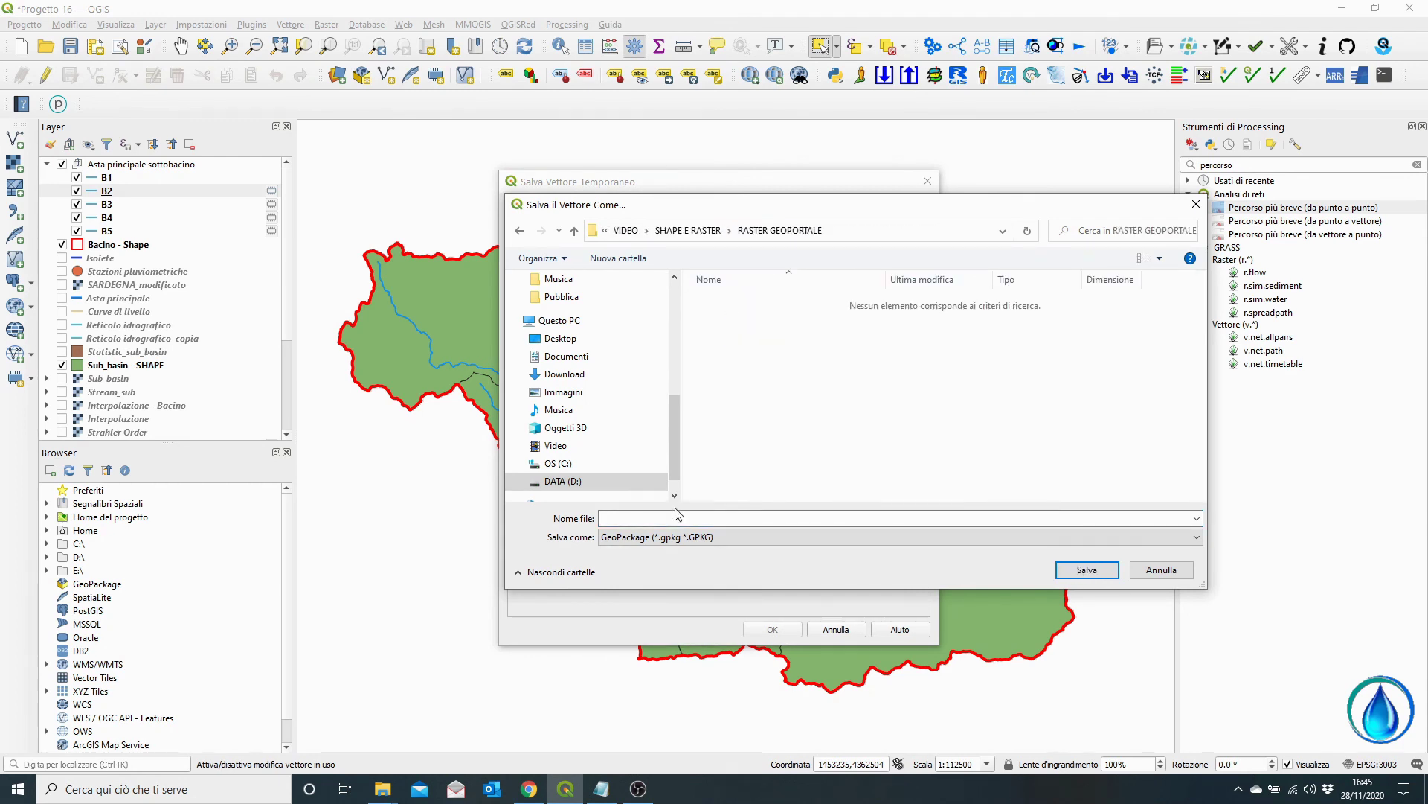
pyautogui.click(655, 518)
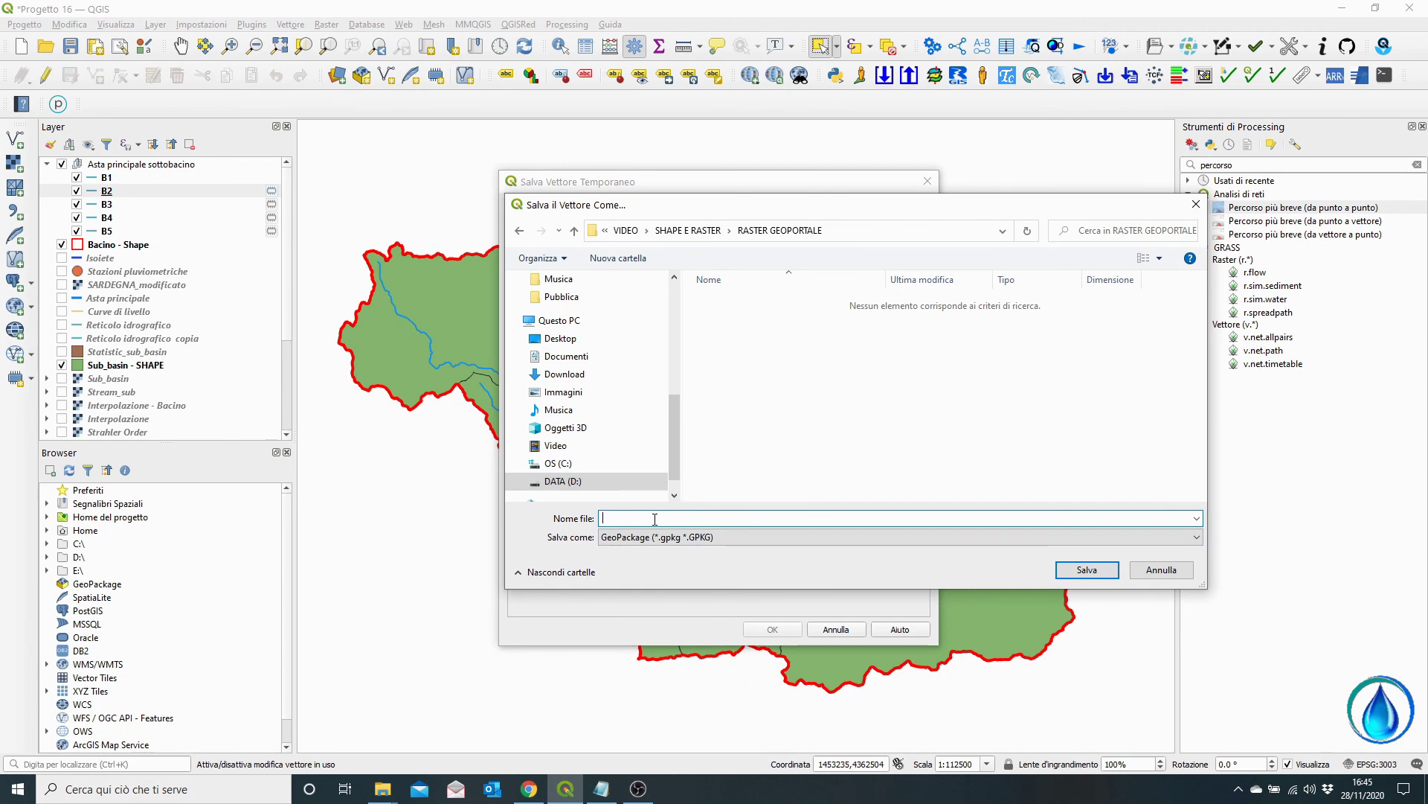
pyautogui.write('B2')
pyautogui.click(1087, 570)
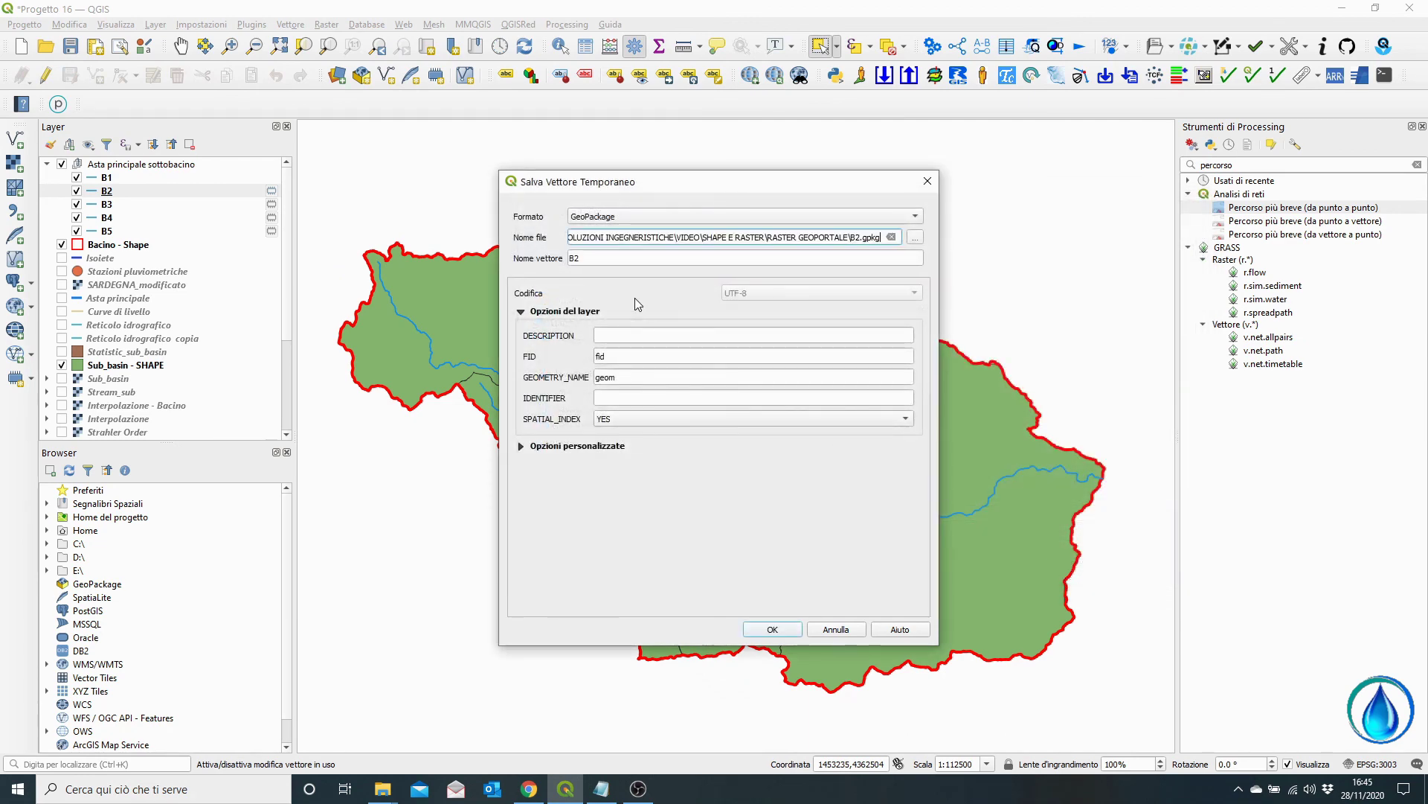
pyautogui.click(773, 630)
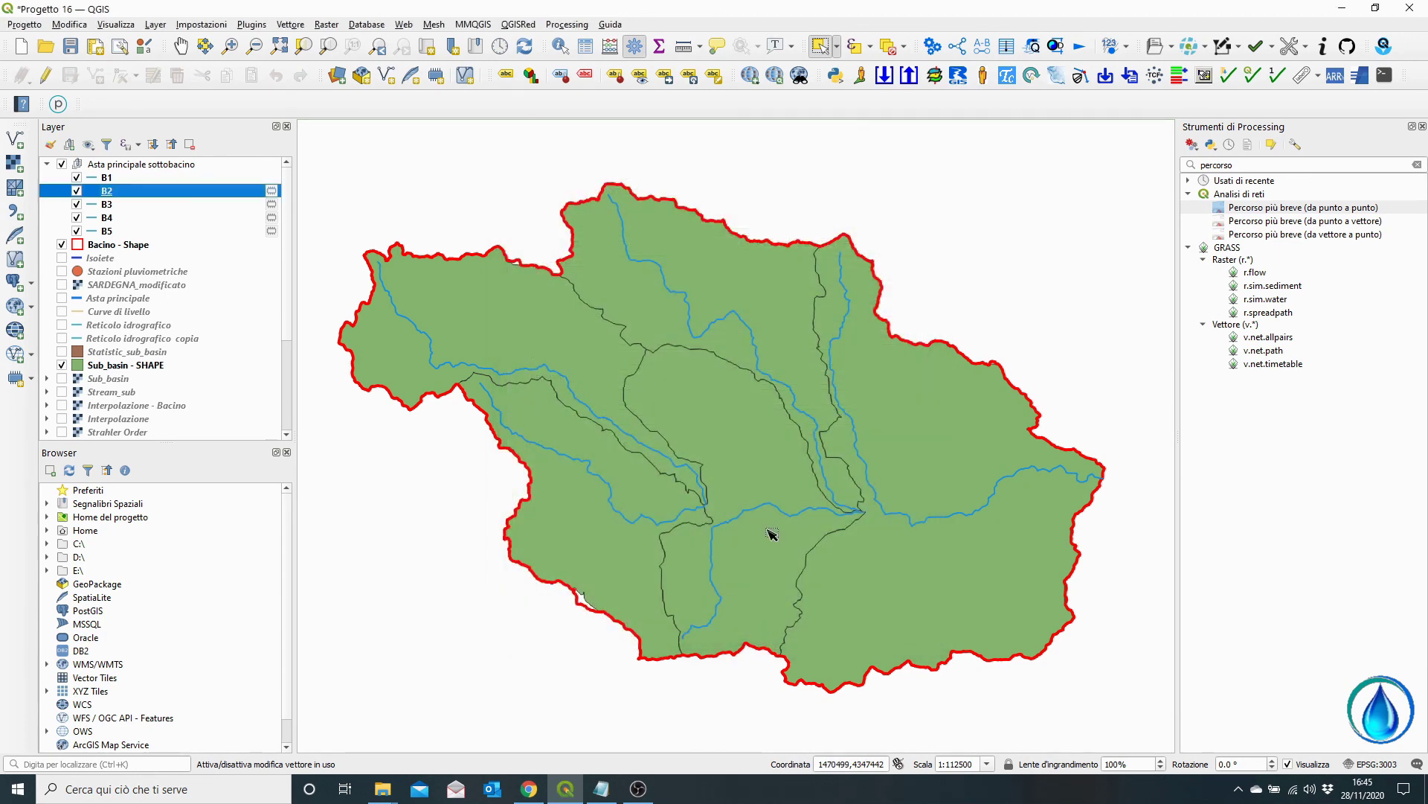